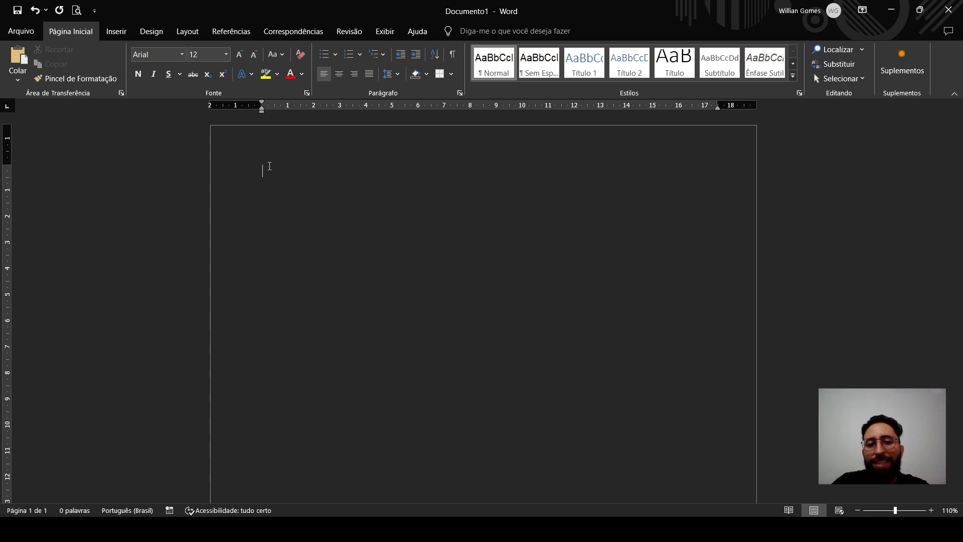
left_click(183, 58)
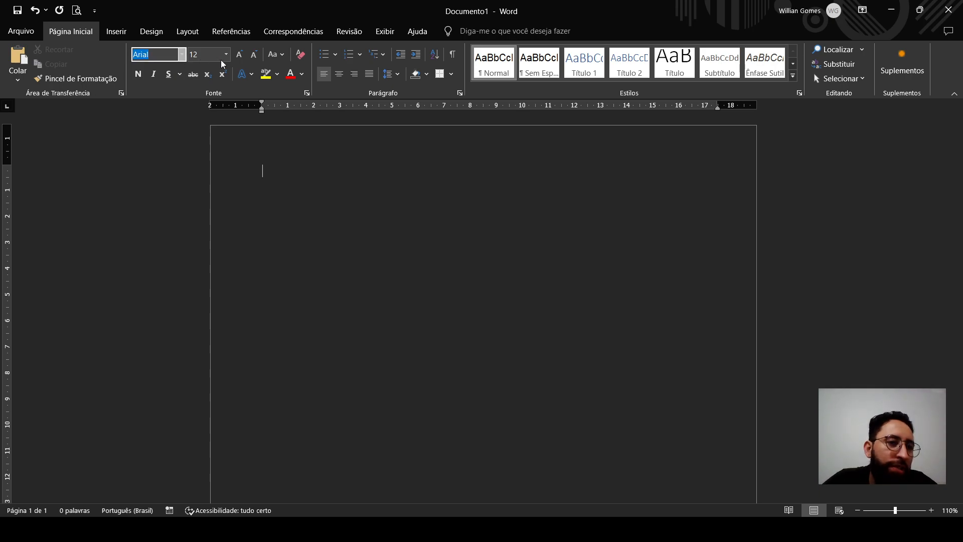
key("Escape")
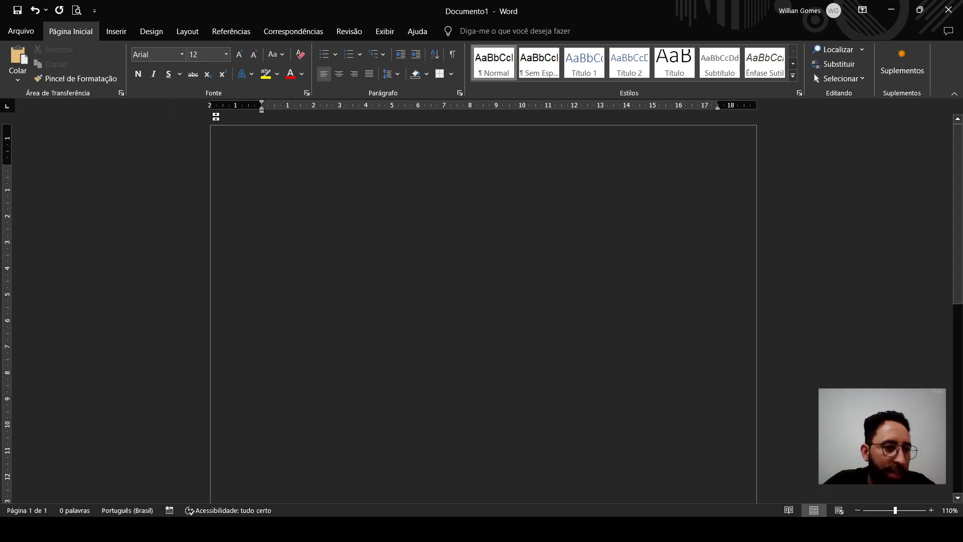
left_click(307, 93)
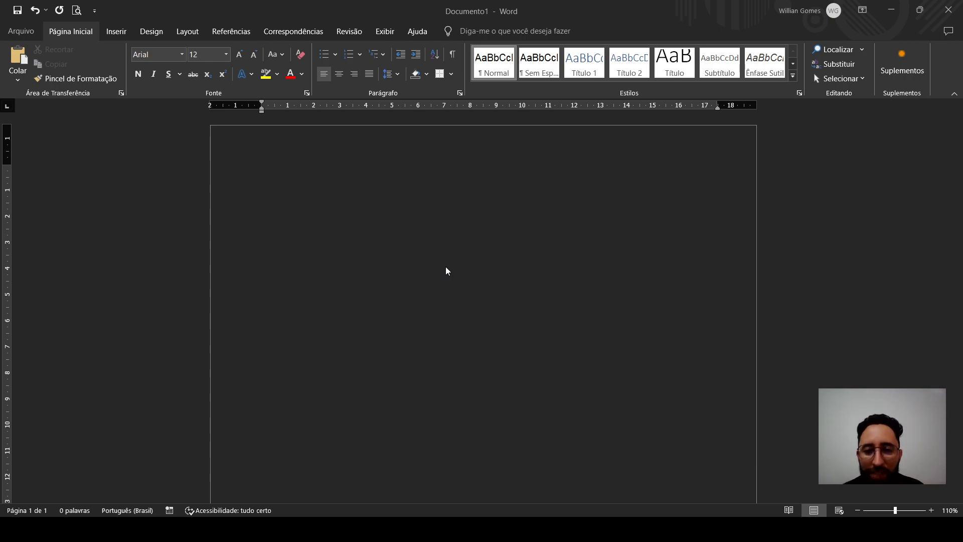
left_click(483, 278)
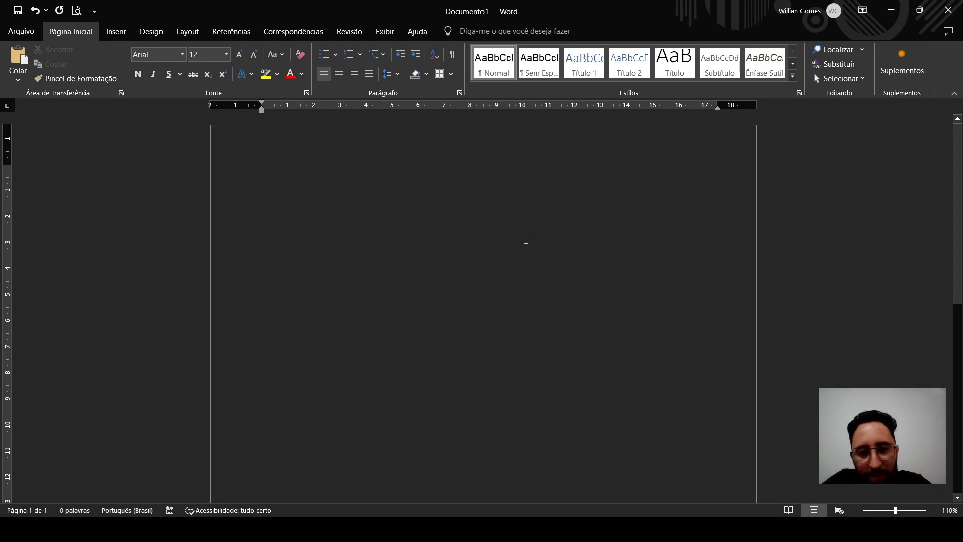
scroll(479, 223, "down", 2, "ctrl")
scroll(479, 223, "down", 2, "ctrl")
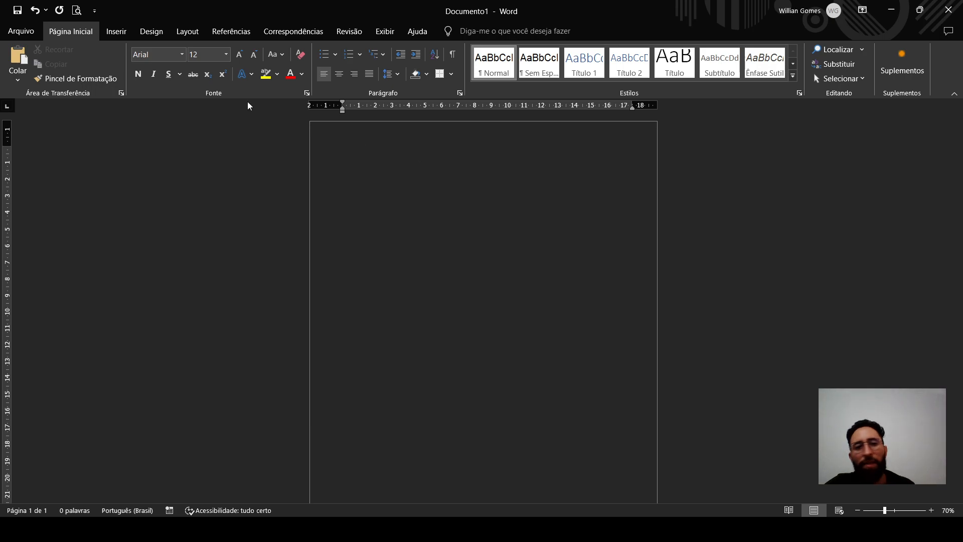
- Create a new blank document
left_click(26, 34)
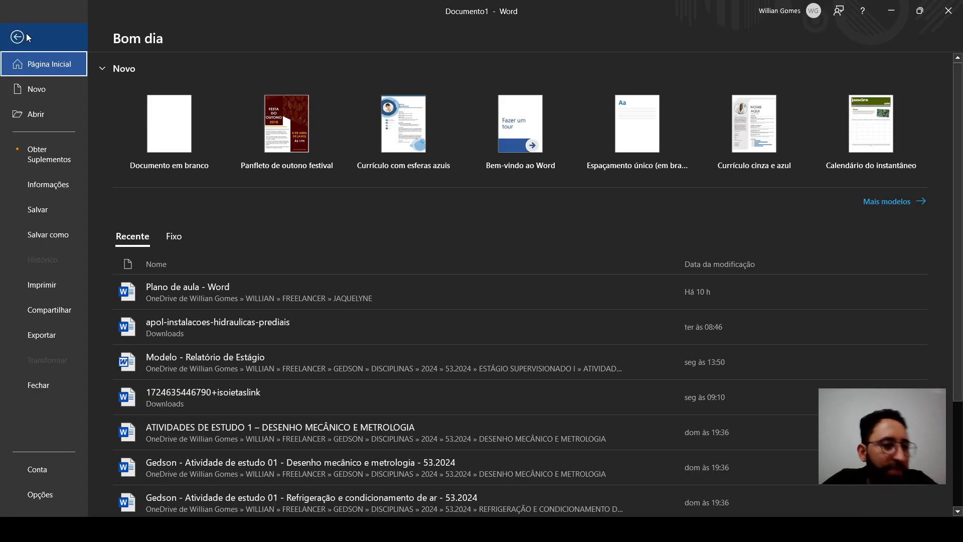
left_click(36, 88)
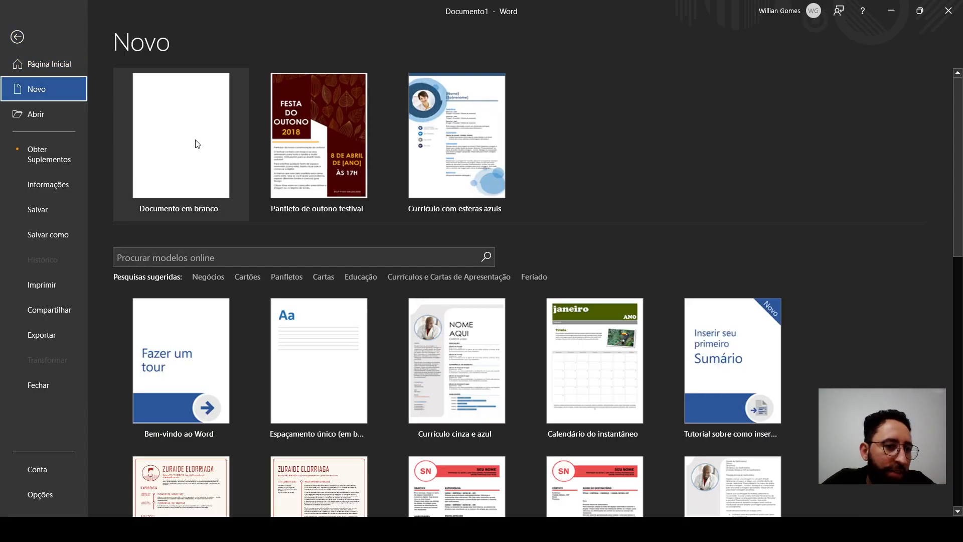
left_click(196, 143)
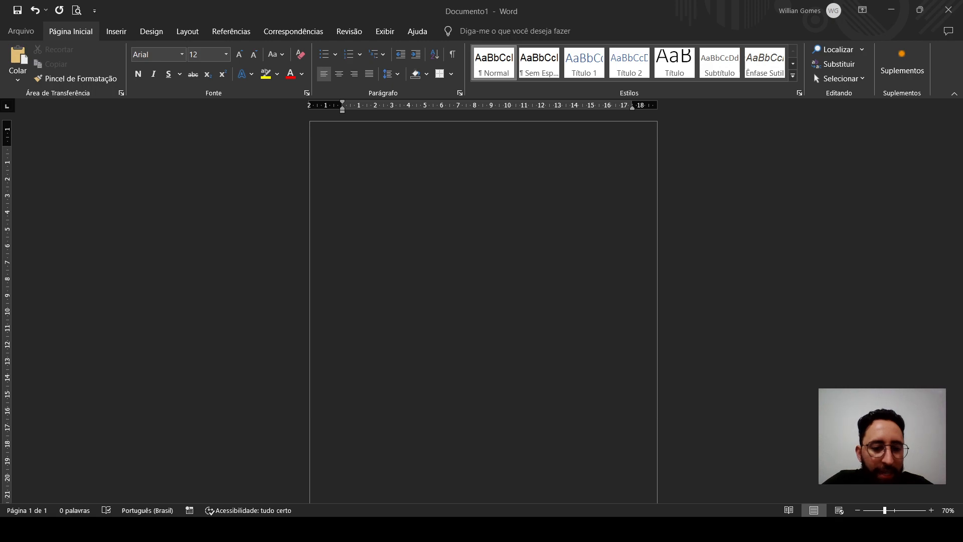
left_click(363, 441)
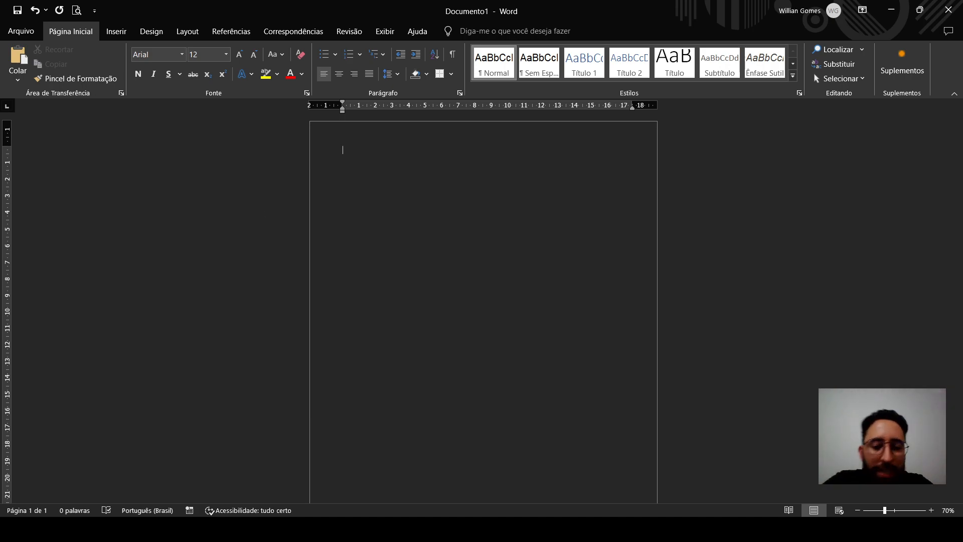
key("alt+Tab")
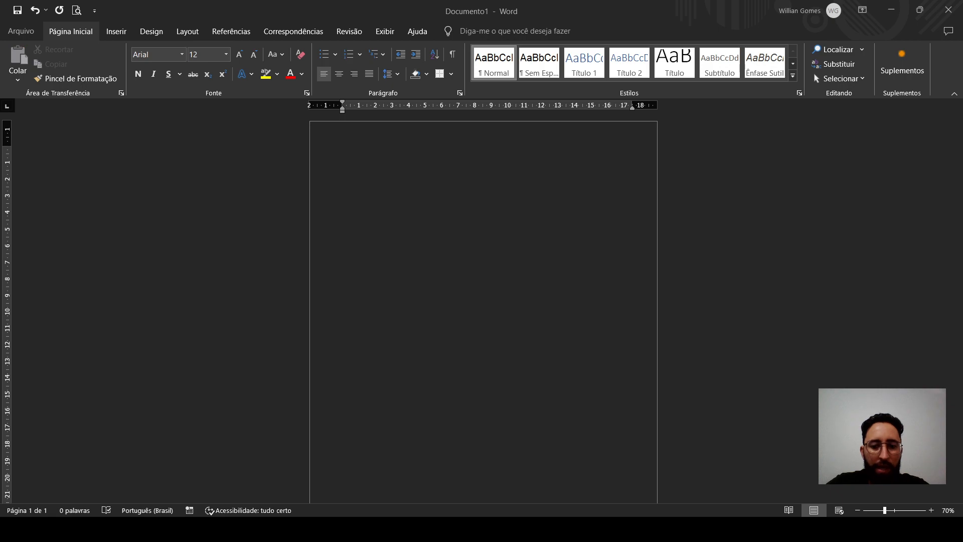
key("alt+Tab")
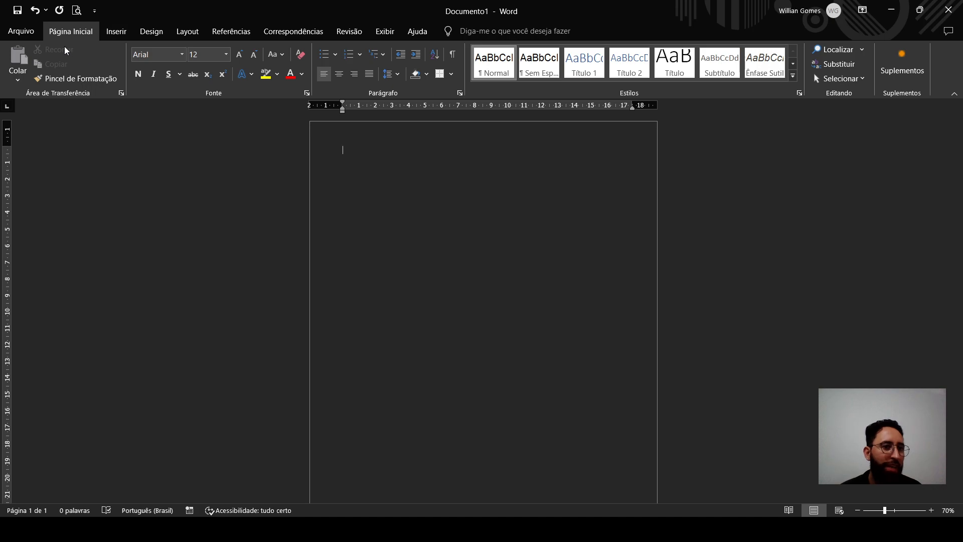
left_click(109, 29)
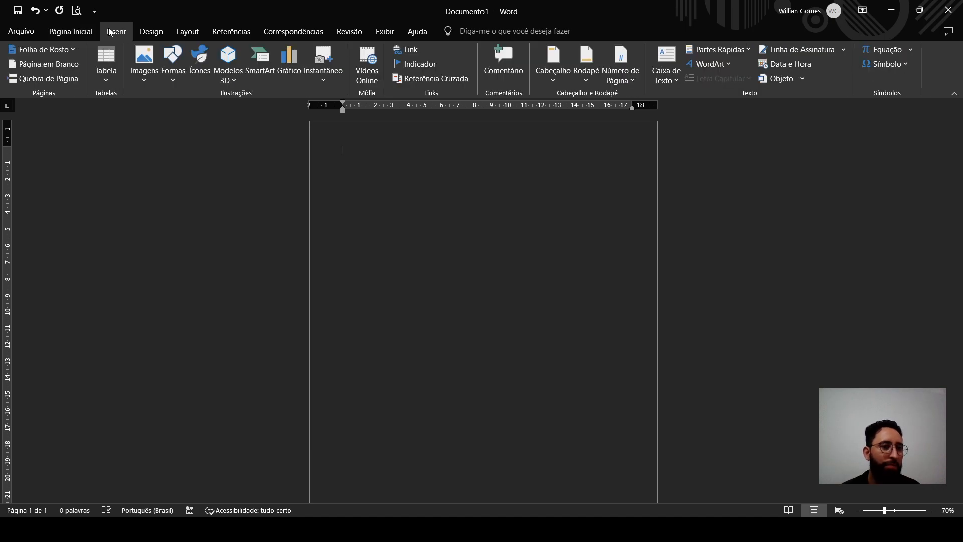
left_click(153, 30)
left_click(186, 32)
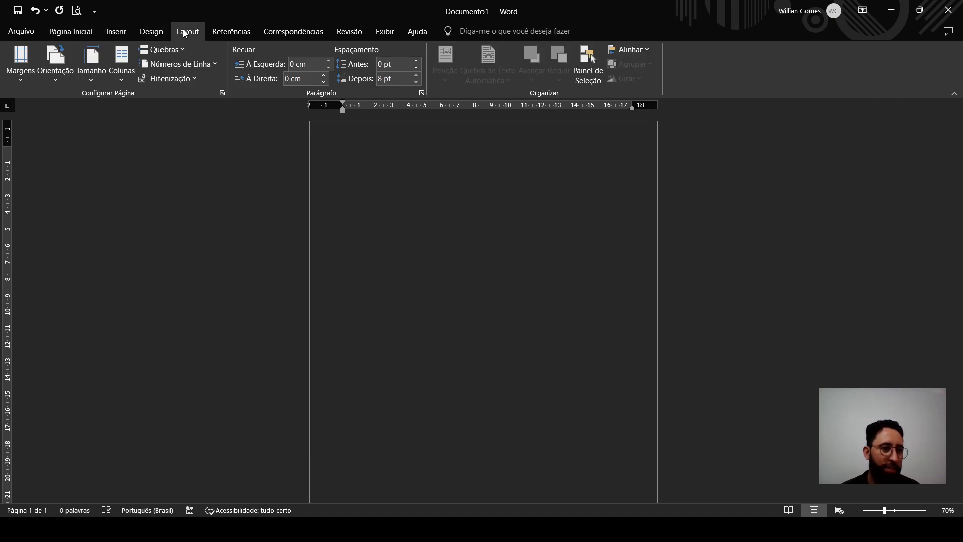
left_click(231, 32)
left_click(292, 33)
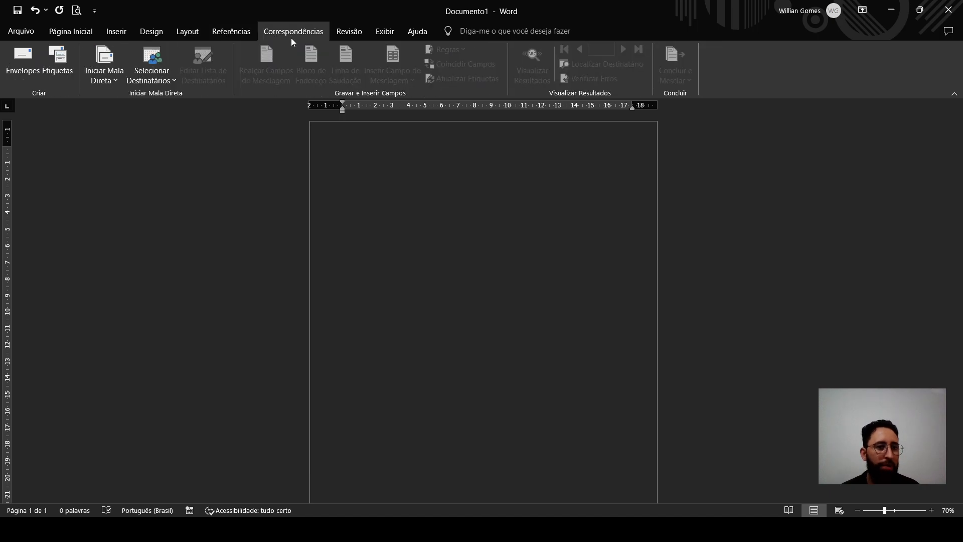
left_click(58, 38)
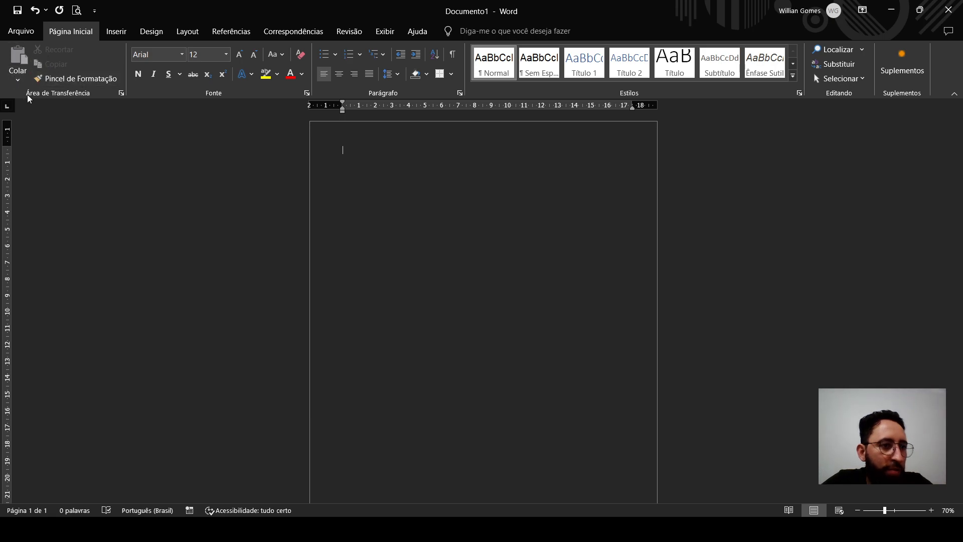
- Enter the author's first name on the first line of the document
scroll(415, 130, "up", 1)
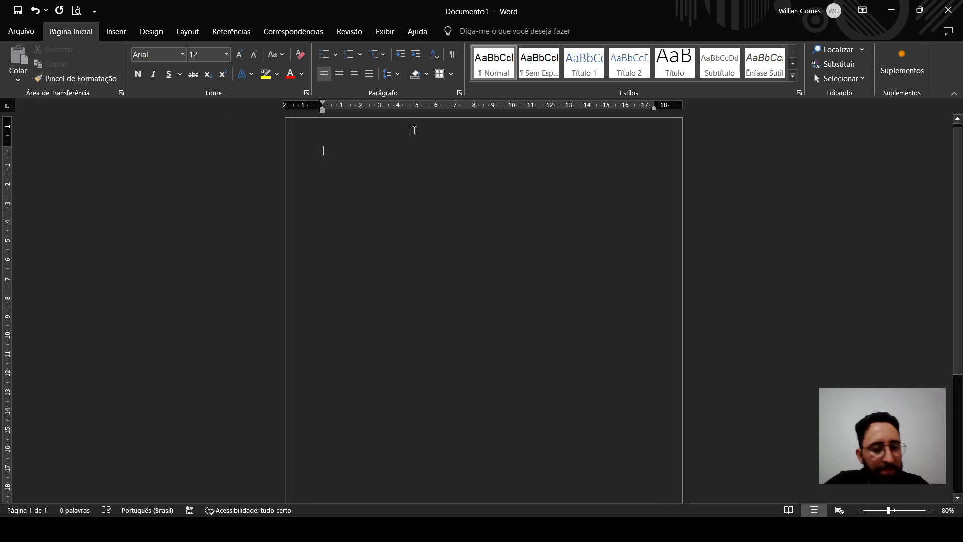
scroll(415, 131, "up", 2)
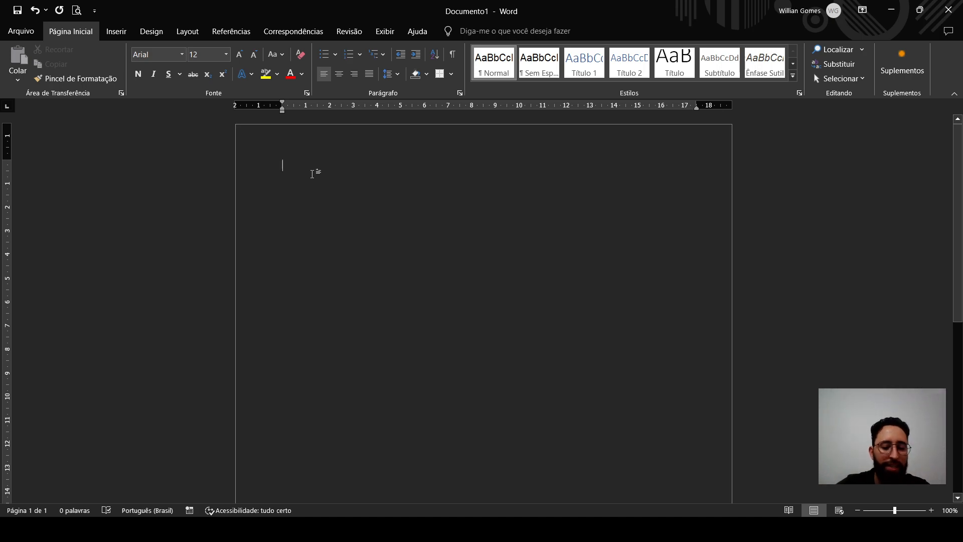
type("Willian")
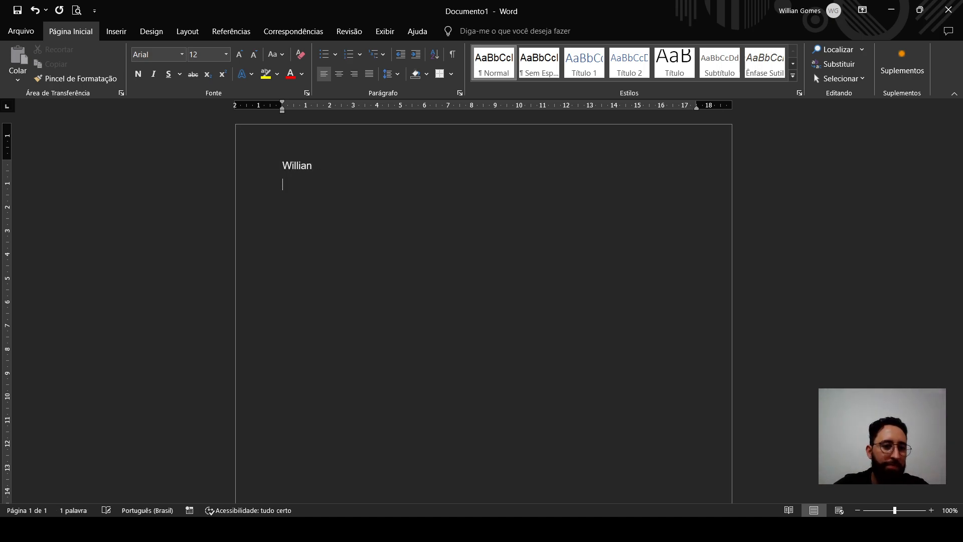
- Select the entered name one character at a time, from its end back to its start
scroll(311, 168, "up", 3)
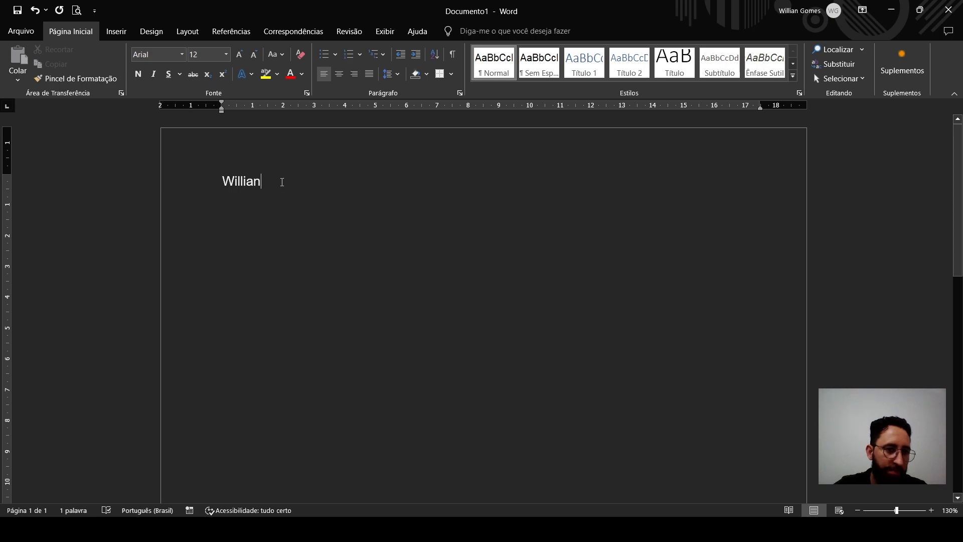
key("shift+Left")
key("shift+Left")
key("shift+Left")
key("shift+Left")
key("shift+Left")
key("shift+Left")
key("shift+Left")
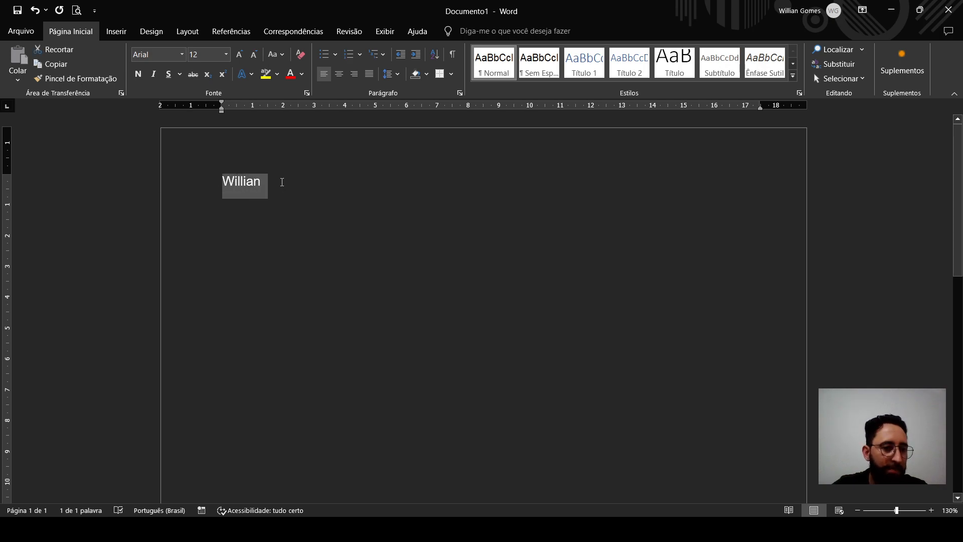
- Shrink the selection on the name until it is released and return the cursor to the name's end
key("shift+Right")
key("shift+Right")
key("shift+Right")
key("shift+Right")
key("shift+Right")
key("shift+Right")
key("shift+Right")
key("shift+Right")
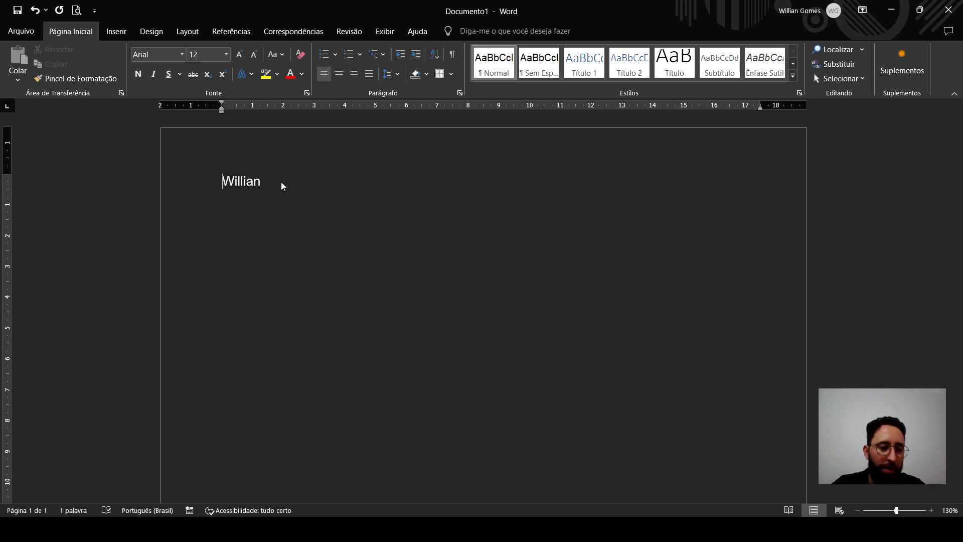
key("Right")
key("Right")
key("Right")
key("Right")
key("Right")
key("Right")
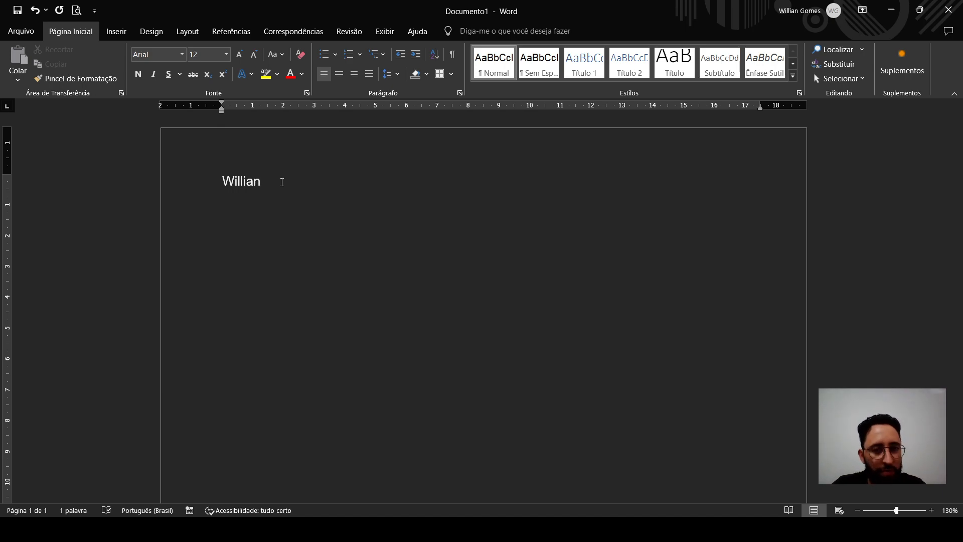
- Select the name again backwards from its end and clear the selection with the cursor at its start
key("shift+Left")
key("shift+Left")
key("shift+Left")
key("shift+Left")
key("shift+Left")
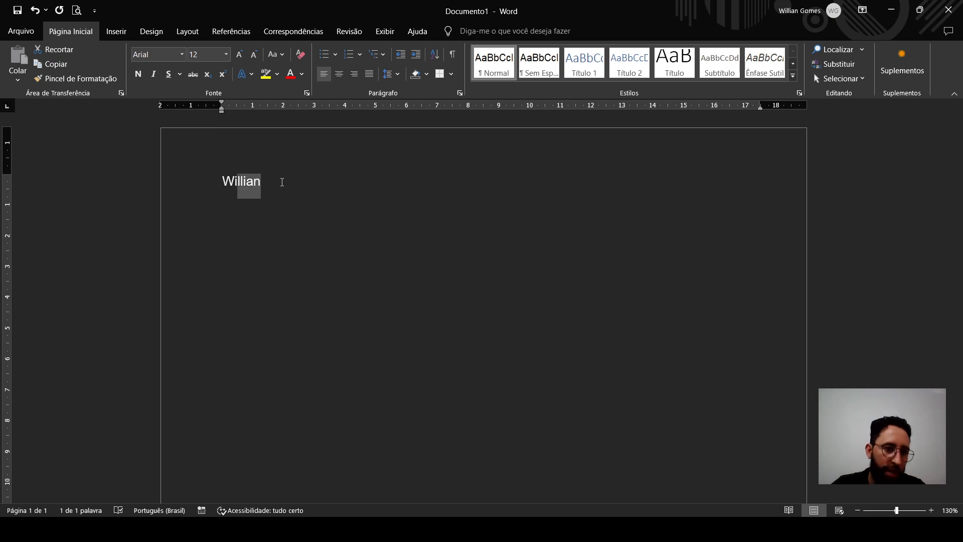
key("shift+Left")
key("ctrl+a")
key("shift+Right")
key("shift+Right")
key("shift+Right")
key("Left")
key("Left")
key("Left")
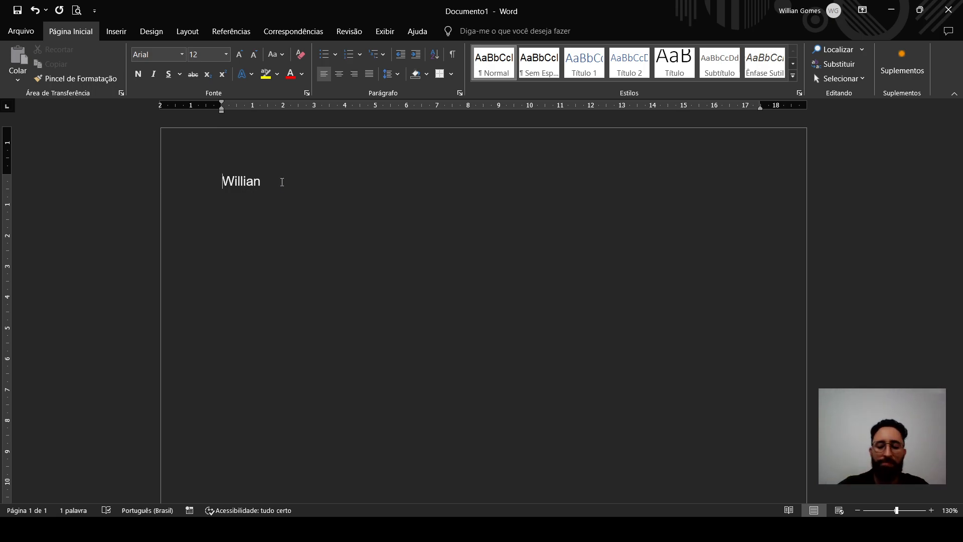
- Extend a selection forward from the name's start through the empty line below it and release it
key("shift+Right")
key("shift+Right")
key("shift+Right")
key("shift+Right")
key("shift+Right")
key("shift+Right")
key("shift+Right")
key("shift+Right")
key("shift+Right")
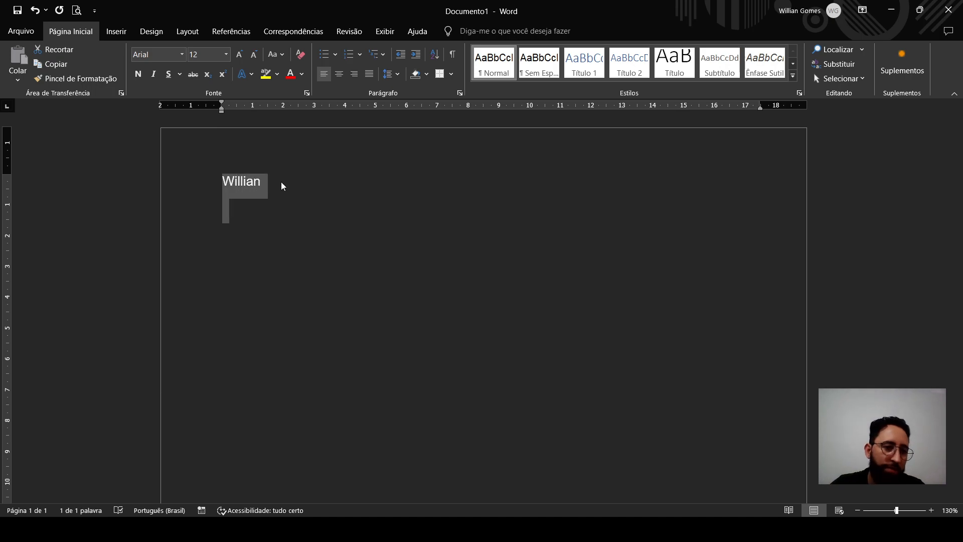
key("Right")
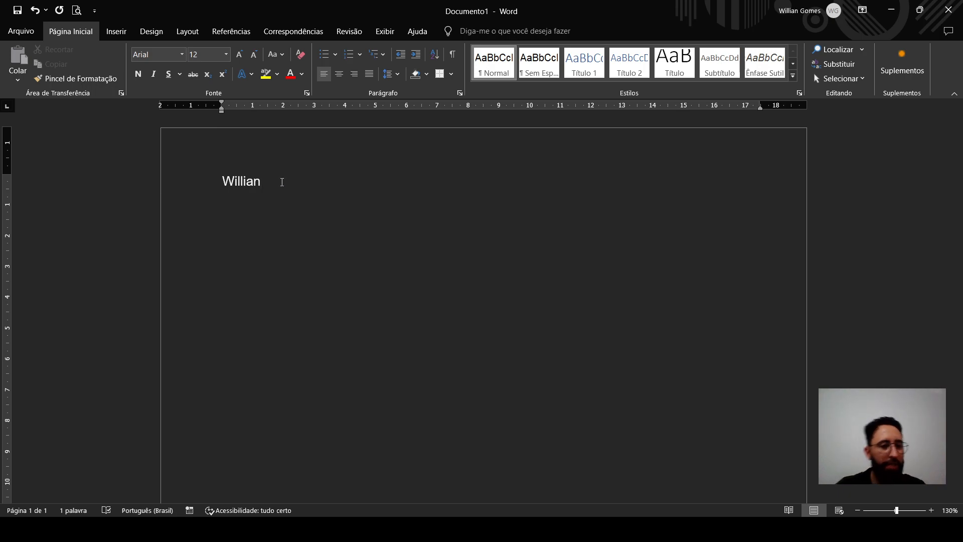
- Select the line with the name from its end to its start and deselect it, leaving the cursor after the name
key("shift+Left")
key("shift+Left")
key("shift+Left")
key("shift+Left")
key("shift+Left")
key("shift+Left")
key("shift+Left")
key("shift+Left")
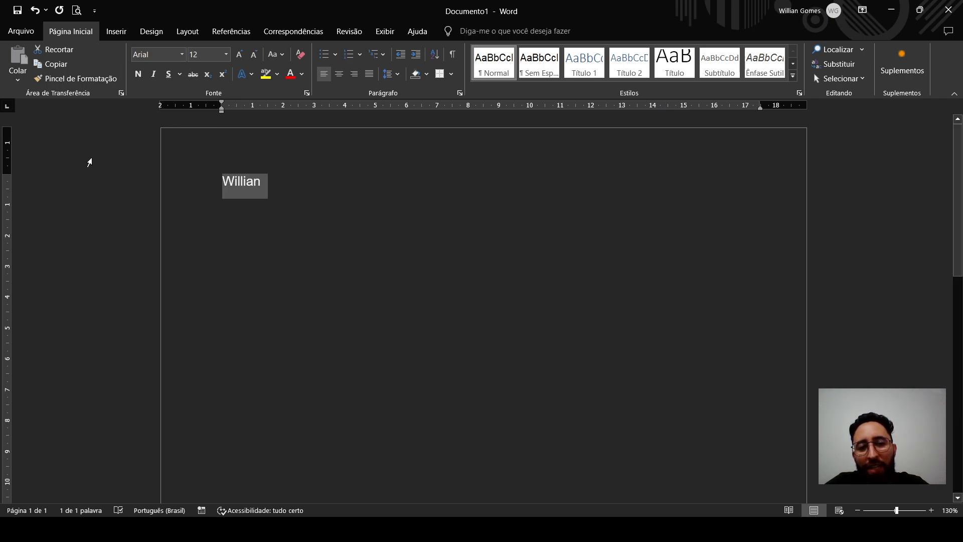
left_click(292, 159)
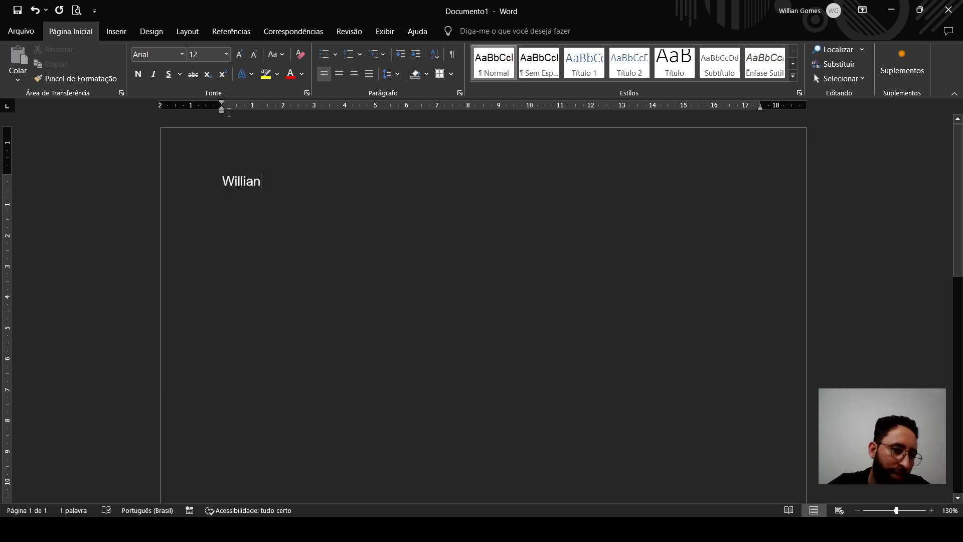
- Set the Office theme to Branco in the account settings and start a new line below the name
left_click(20, 34)
key("Escape")
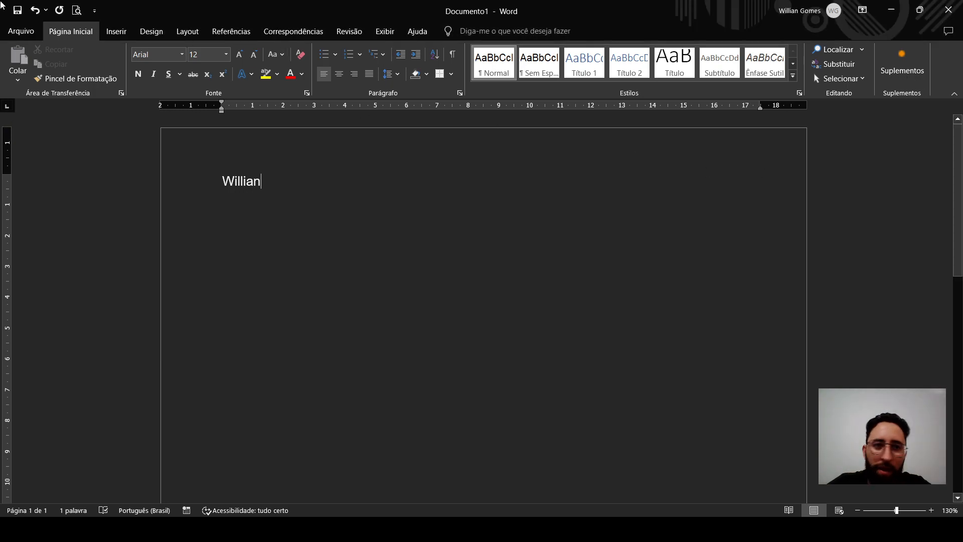
left_click(21, 31)
left_click(41, 480)
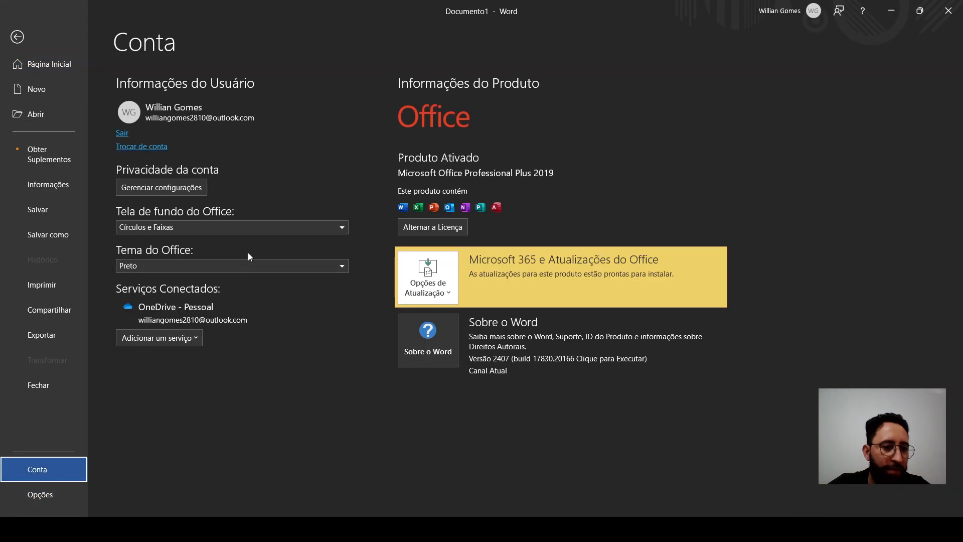
left_click(159, 319)
left_click(30, 43)
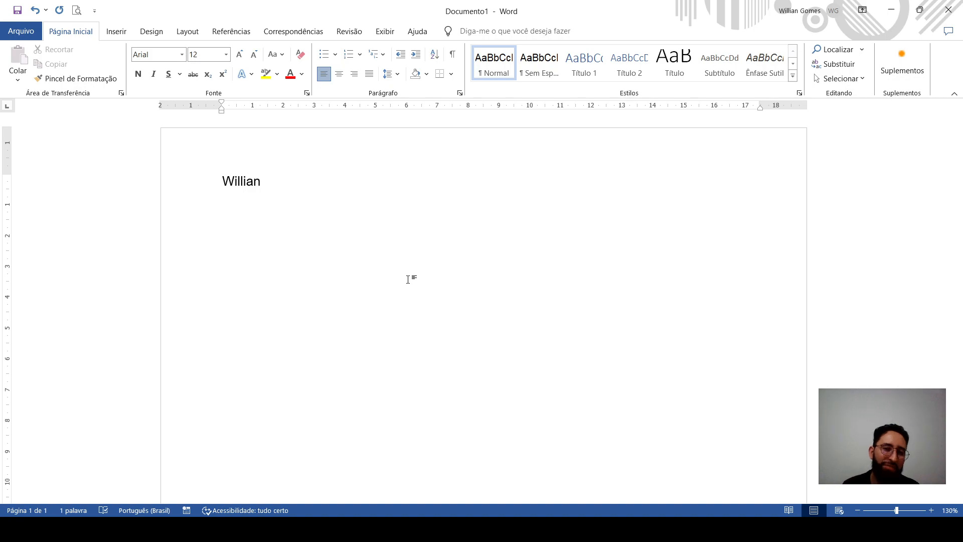
key("Return")
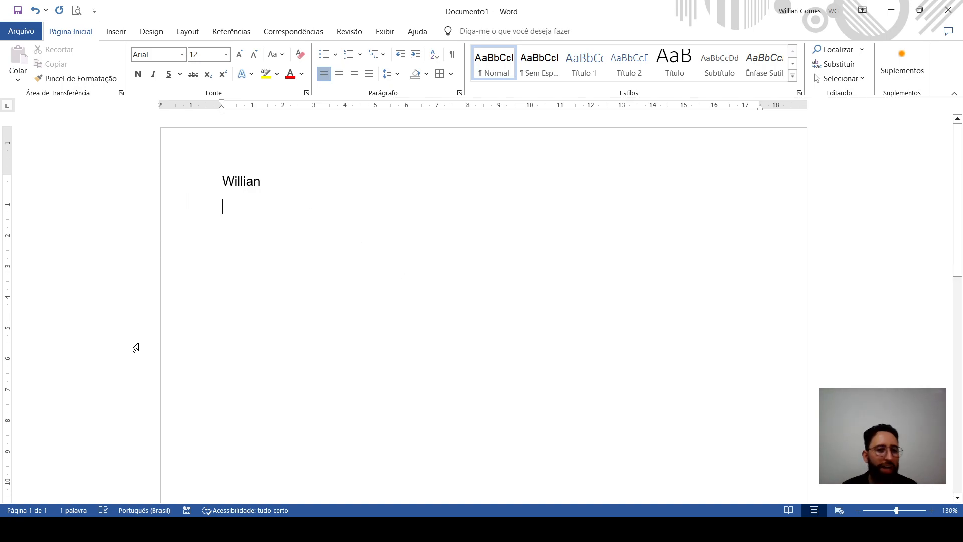
- Try the Colorido and Cinza Escuro Office themes in the account settings and return to the document
left_click(29, 34)
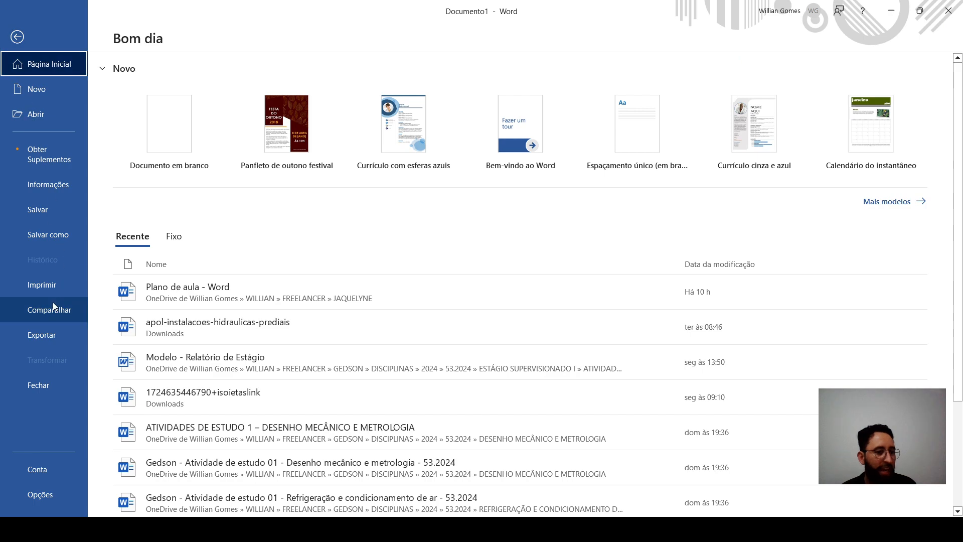
left_click(44, 471)
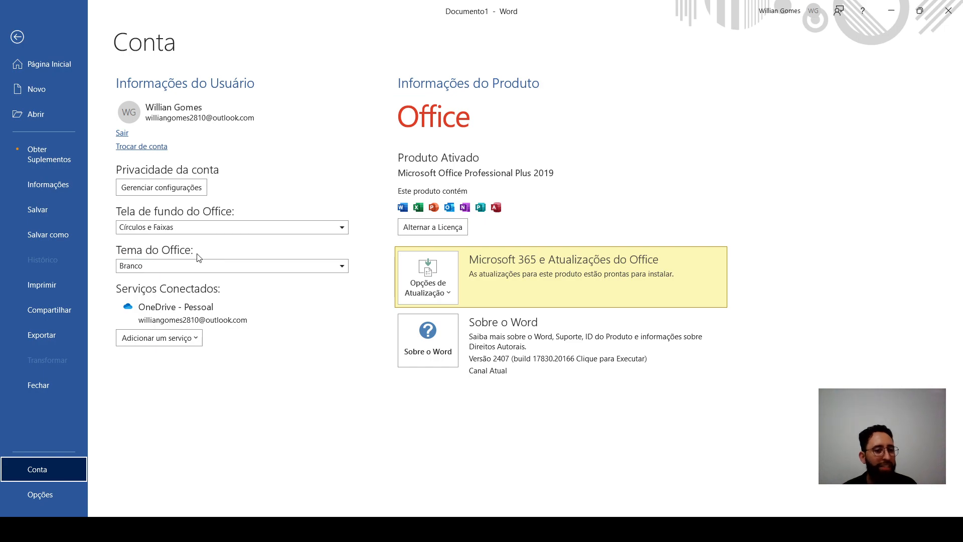
left_click(343, 267)
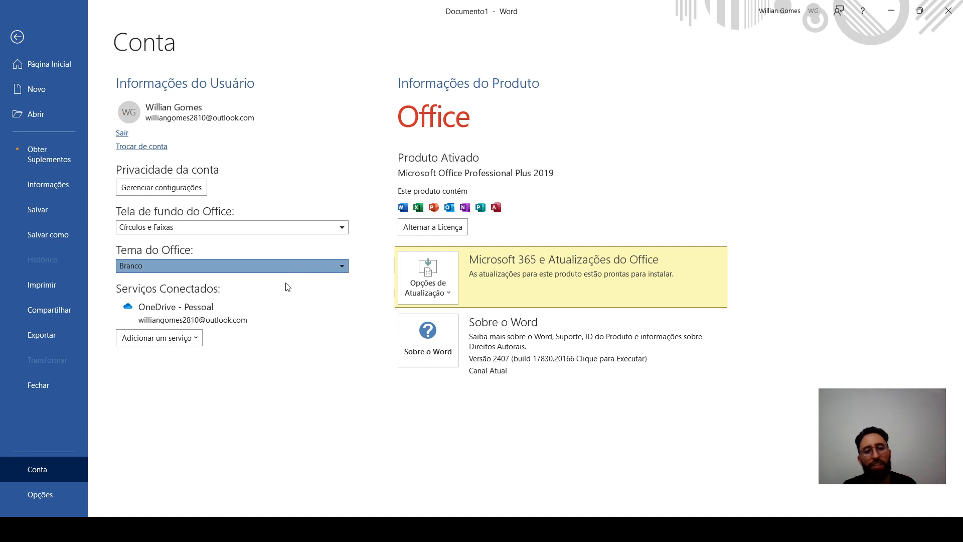
left_click(265, 286)
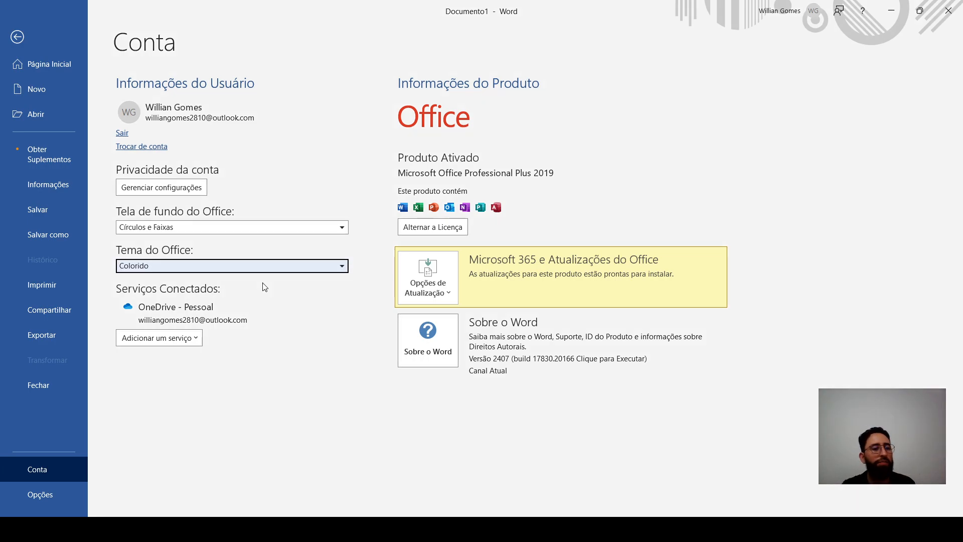
left_click(341, 269)
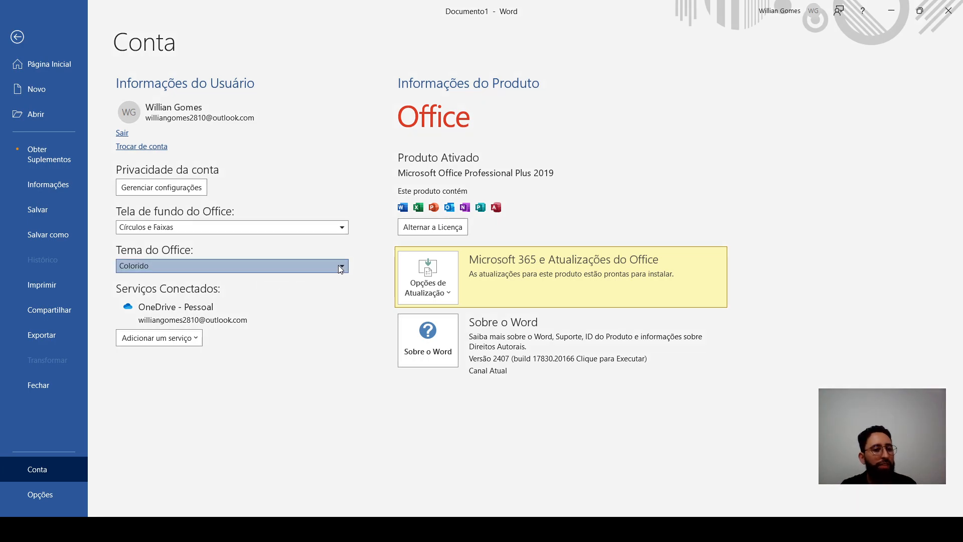
left_click(241, 300)
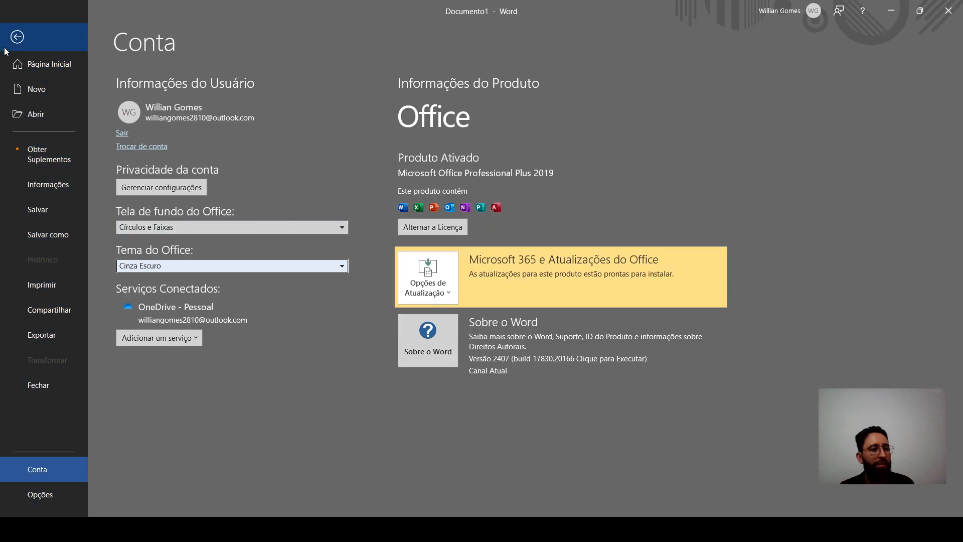
left_click(17, 37)
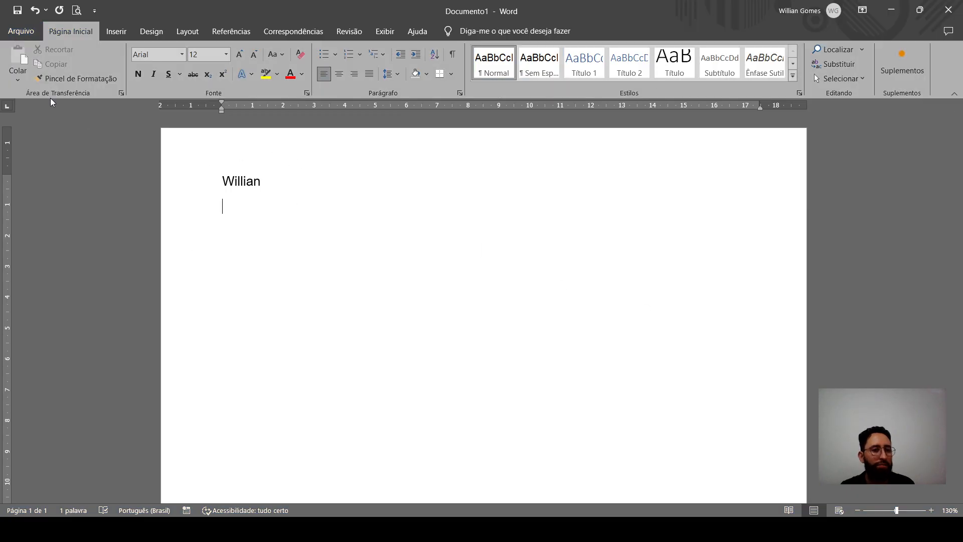
- Set the Office theme to Preto in the account settings and return to the document
left_click(22, 35)
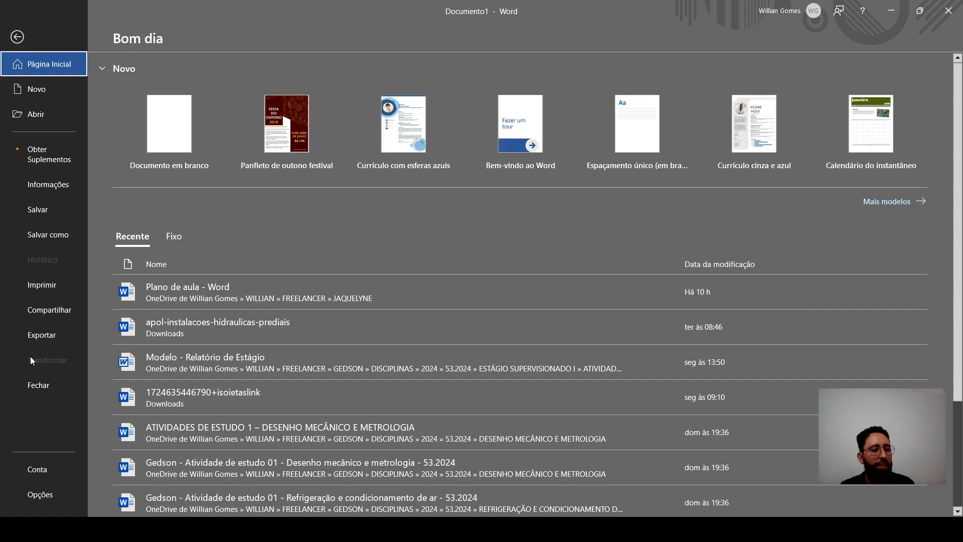
left_click(60, 479)
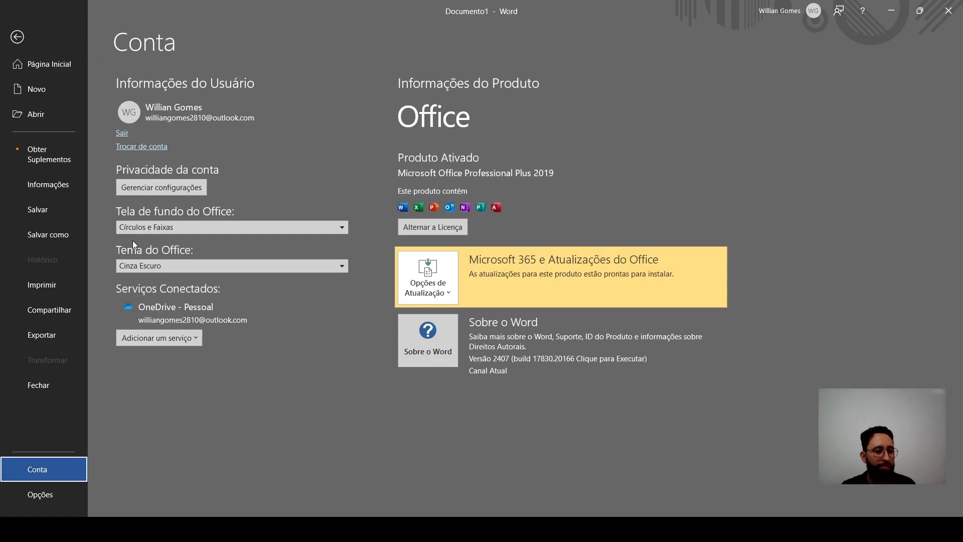
left_click(140, 264)
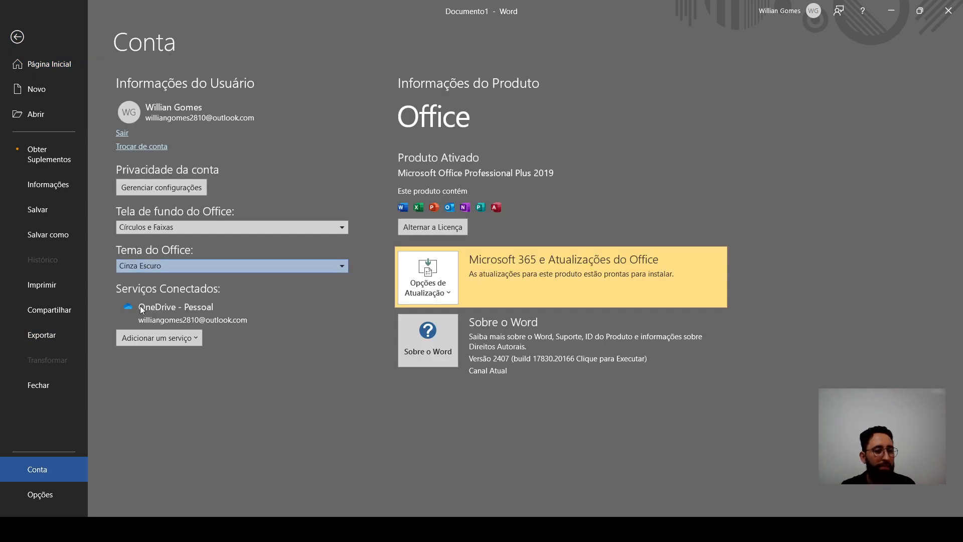
key("Down")
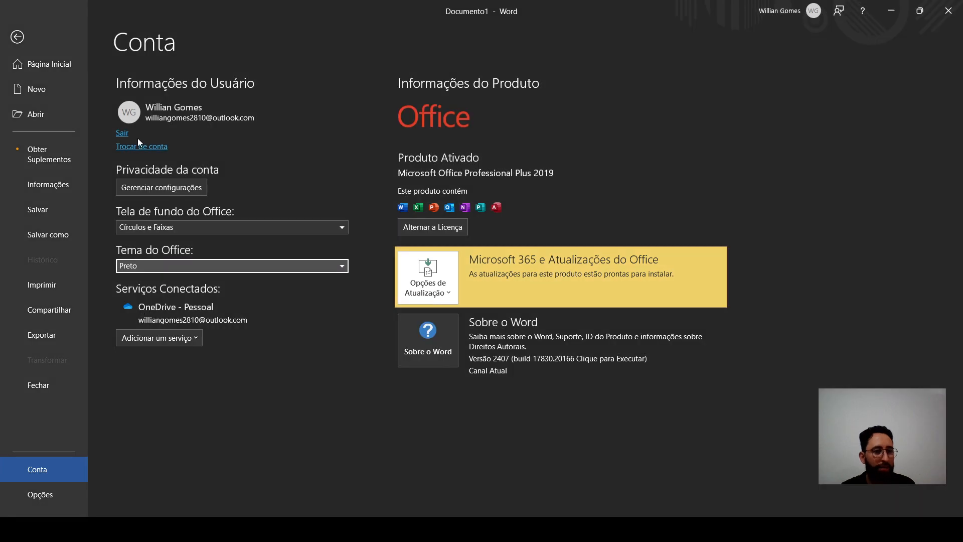
left_click(19, 40)
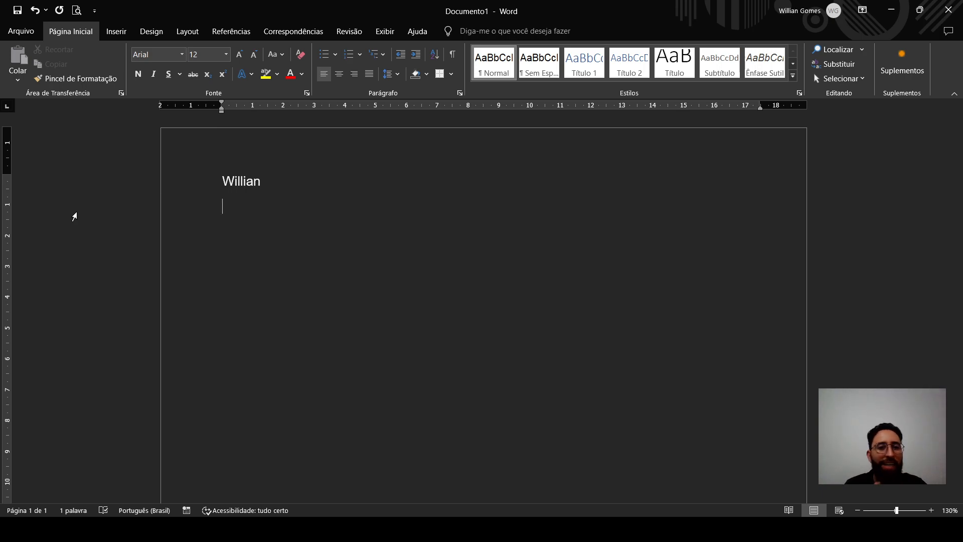
- Enter the filler text "fddfkfkfj" on the line below the name and erase it back to "fd"
type("fddfkfkfj")
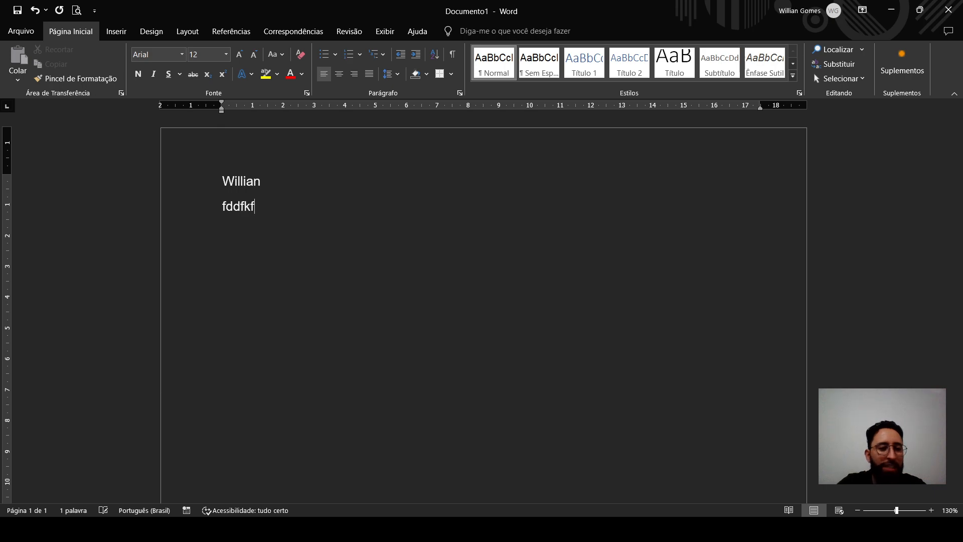
key("BackSpace")
key("BackSpace")
key("BackSpace")
key("BackSpace")
key("BackSpace")
key("BackSpace")
key("BackSpace")
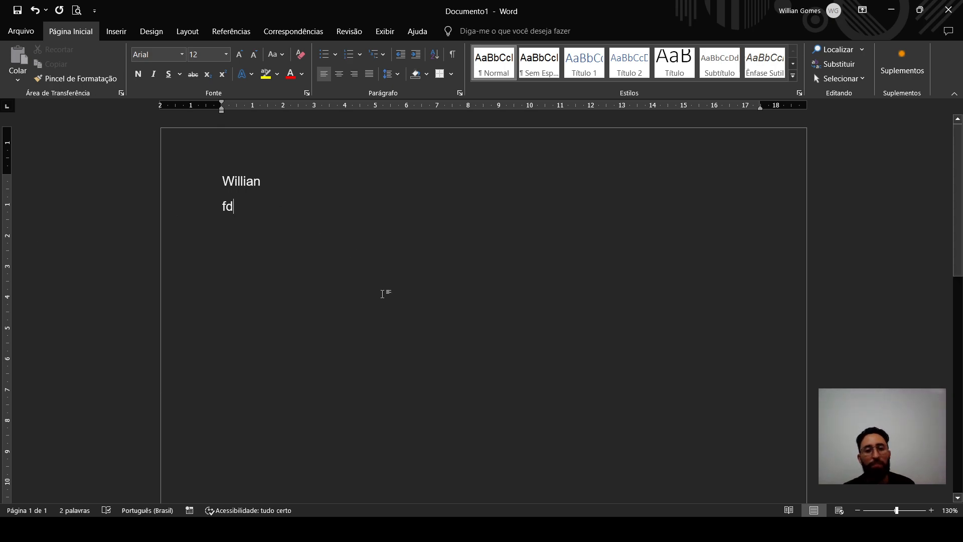
- Zoom the document out to 90%, check the page in the print preview, and return to editing
scroll(445, 236, "down", 4, "ctrl")
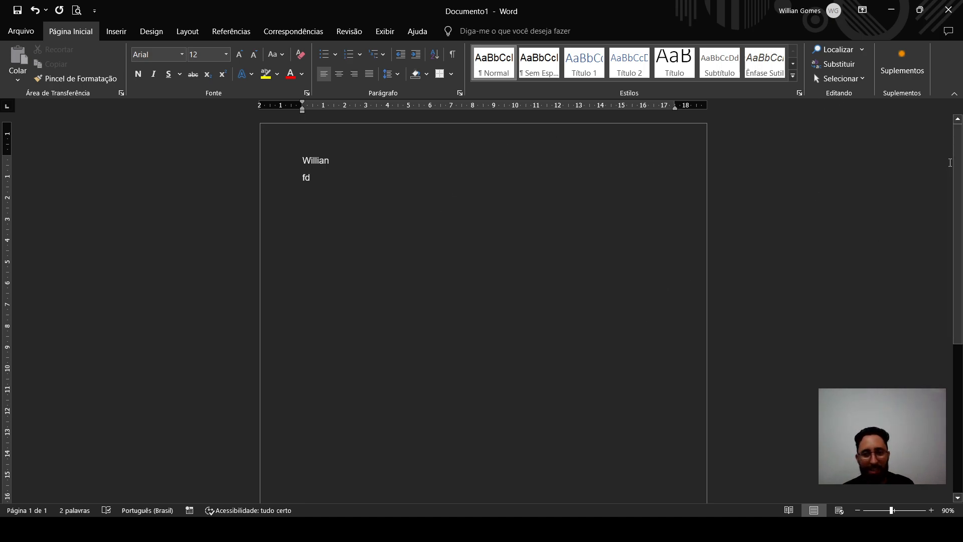
mouse_move(957, 161)
left_mouse_down()
mouse_move(956, 313)
mouse_move(956, 156)
left_mouse_up()
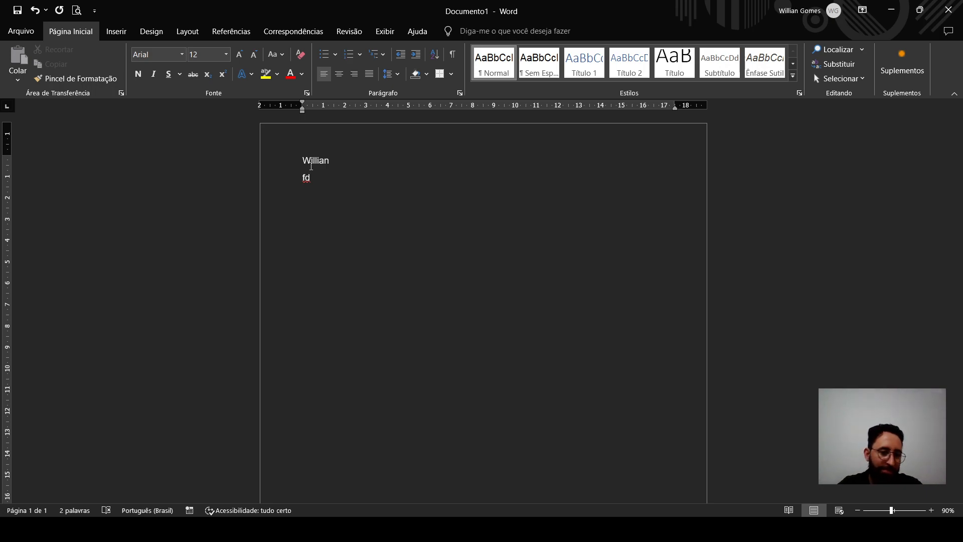
key("ctrl+p")
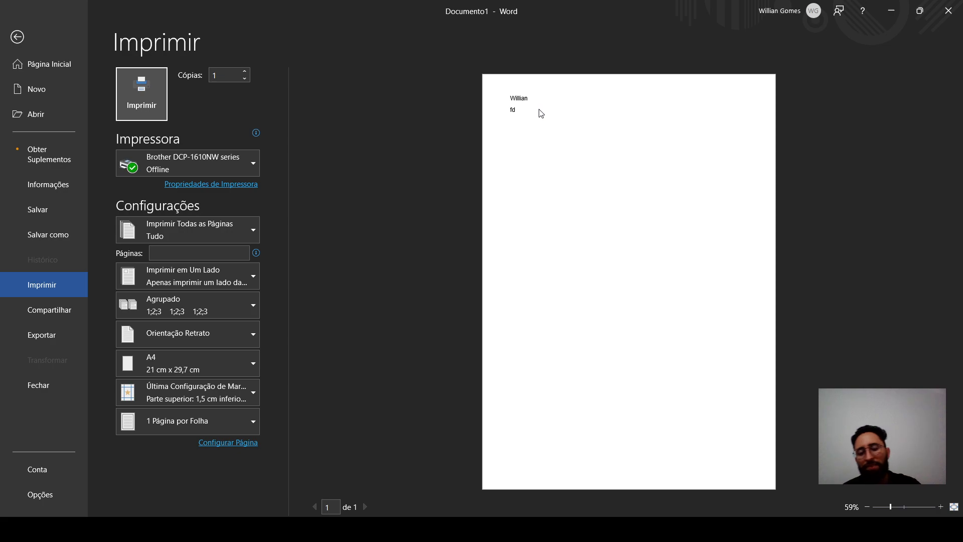
key("Escape")
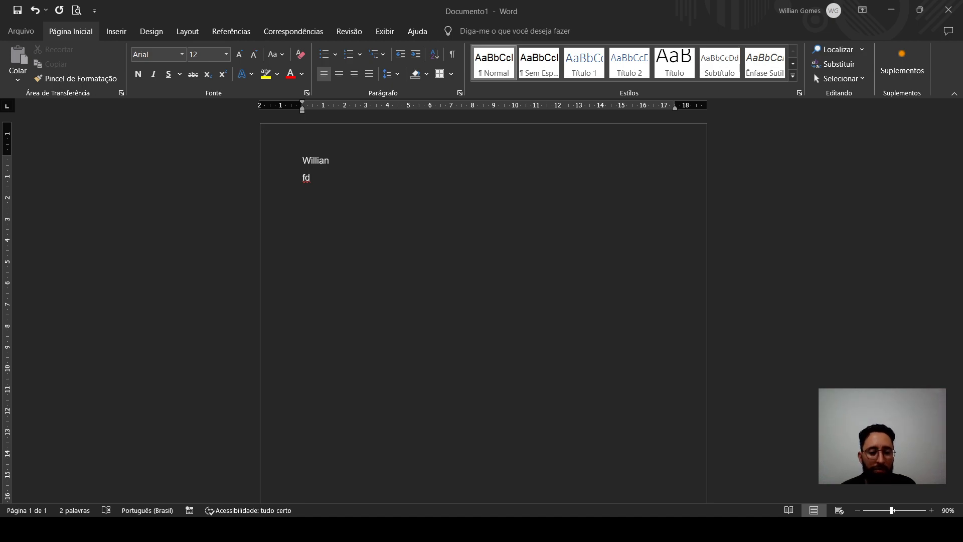
left_click(417, 339)
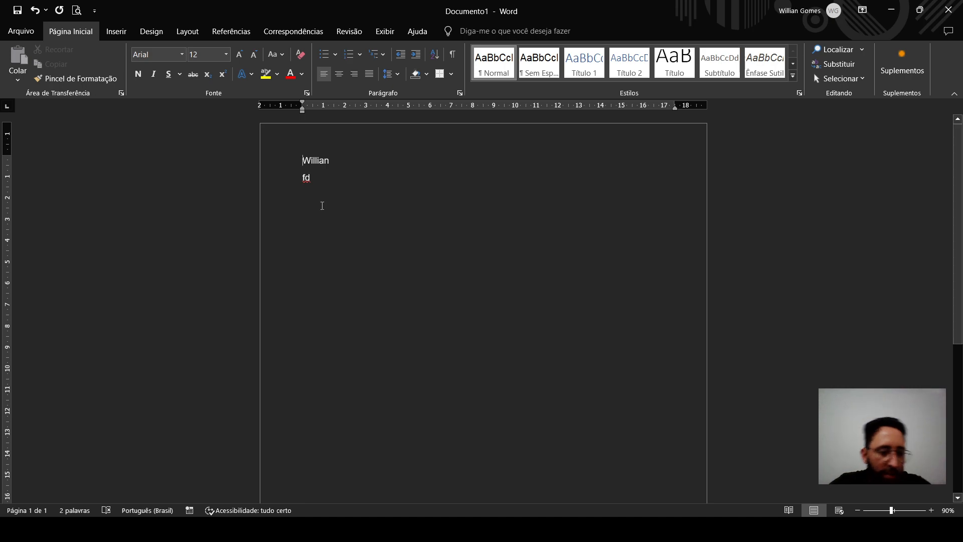
- Restore the zoom to 130% and delete the "fd" line below the name
scroll(321, 150, "up", 4)
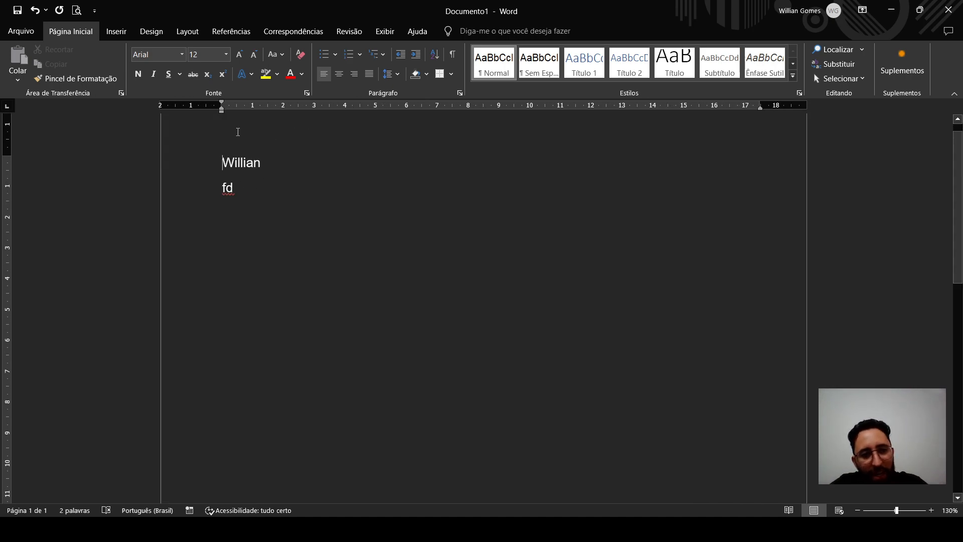
scroll(34, 104, "up", 1)
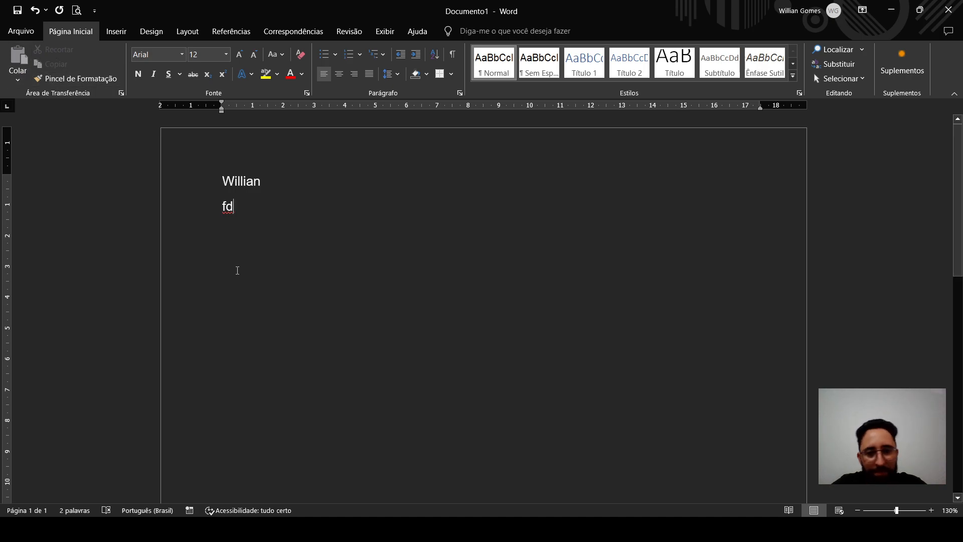
left_click(154, 217)
key("BackSpace")
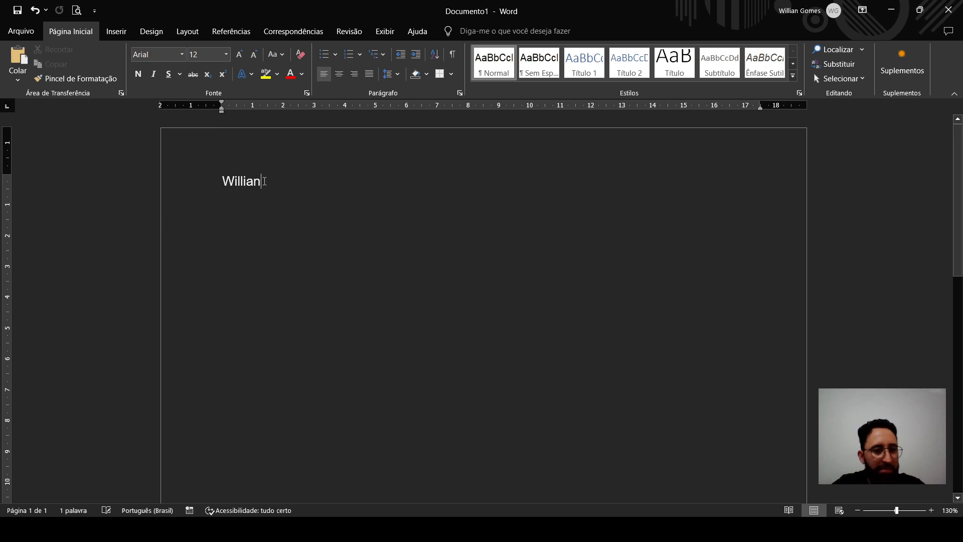
left_click(190, 180)
left_click(265, 239)
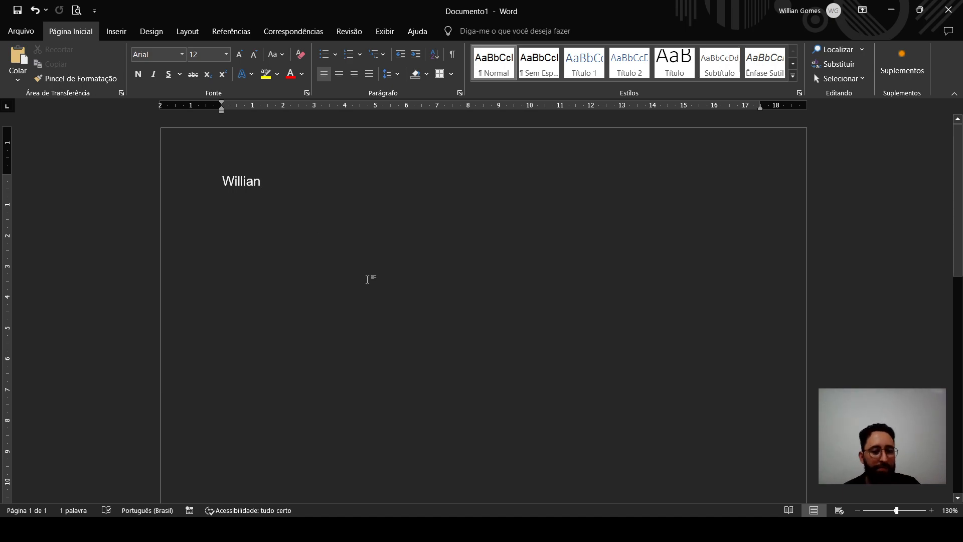
- Select the whole line with the name and copy it
left_click(487, 530)
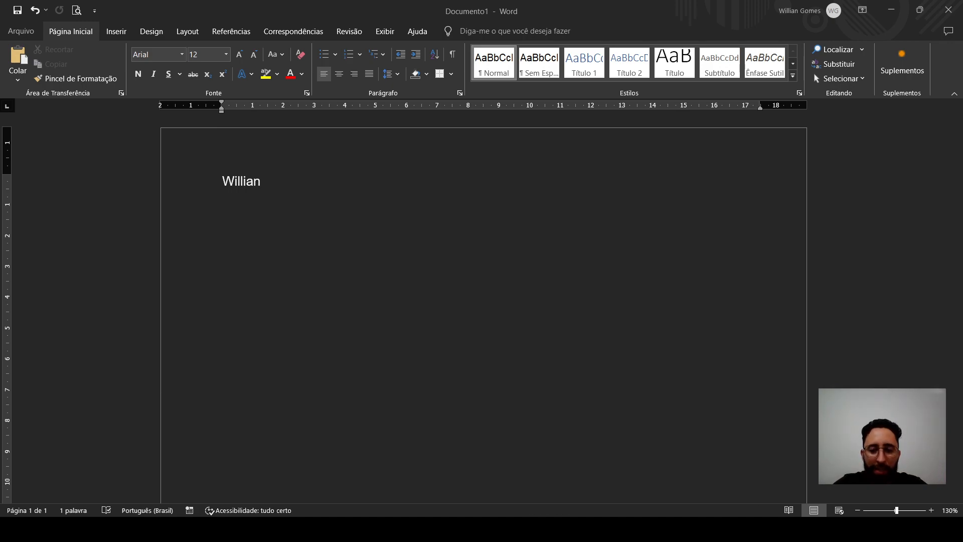
left_click(479, 270)
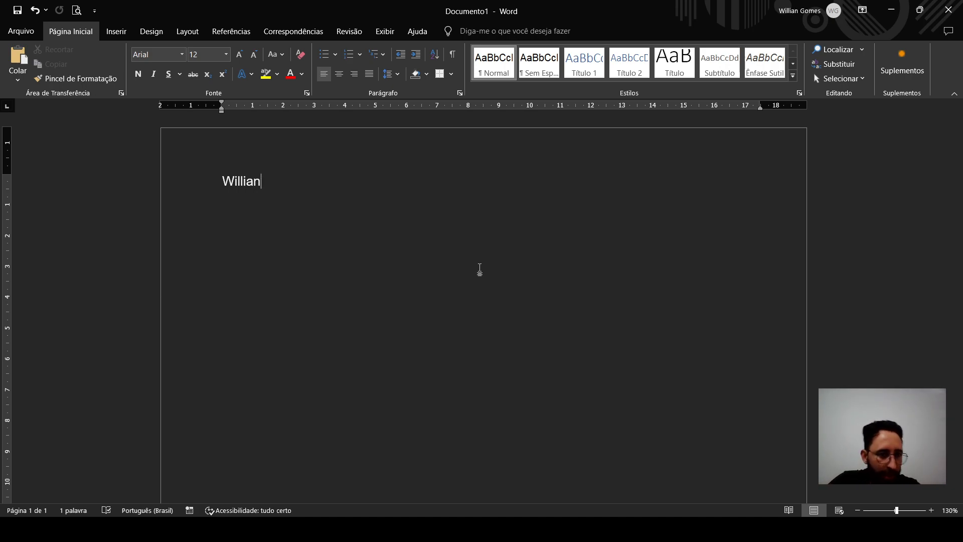
key("shift+Left")
key("shift+Left")
key("shift+Left")
key("shift+Left")
key("shift+Left")
key("shift+Left")
key("shift+Left")
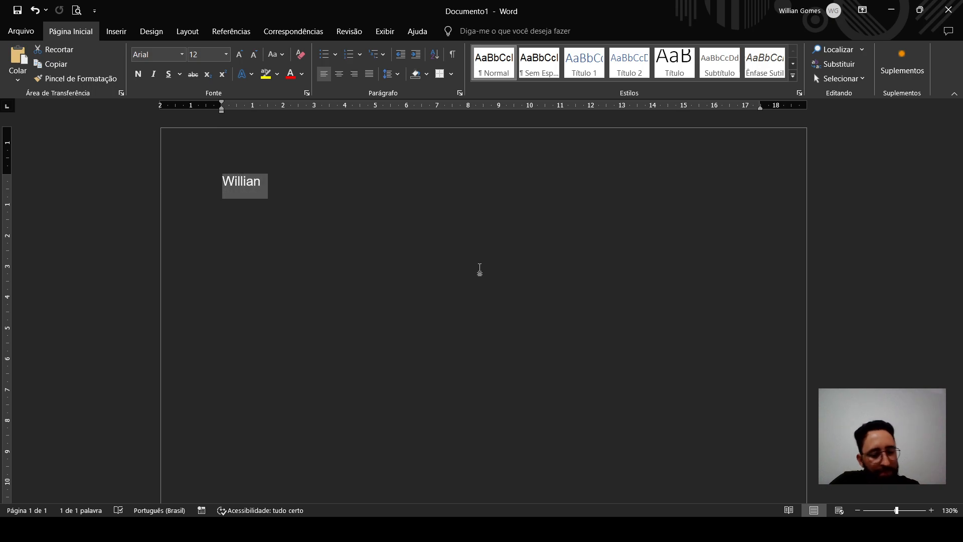
key("ctrl+c")
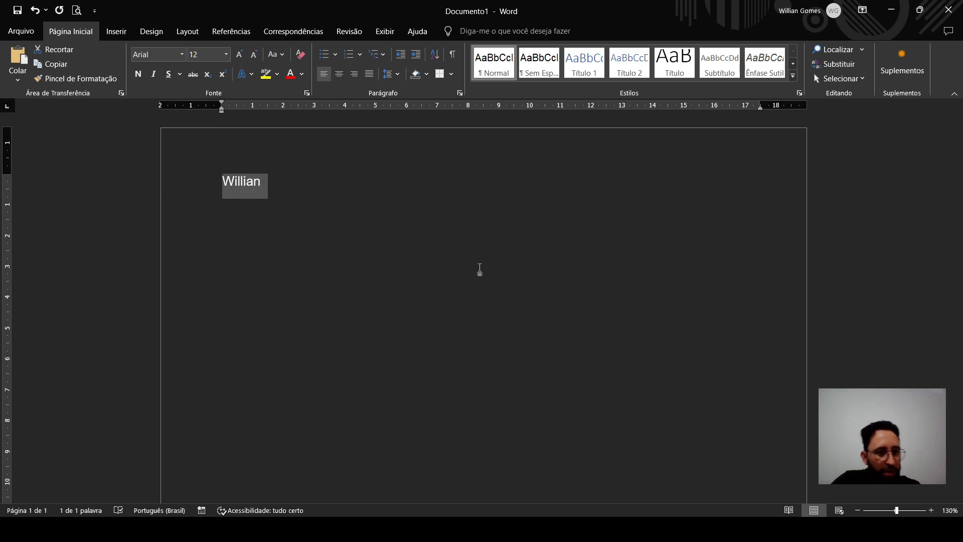
- Paste the copied name below the original, leaving one empty line between them
left_click(272, 225)
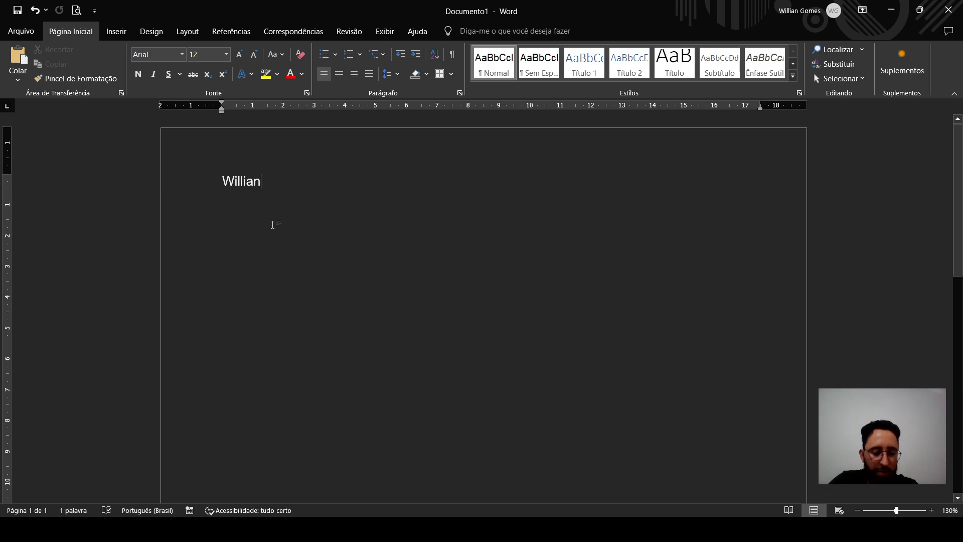
key("Return")
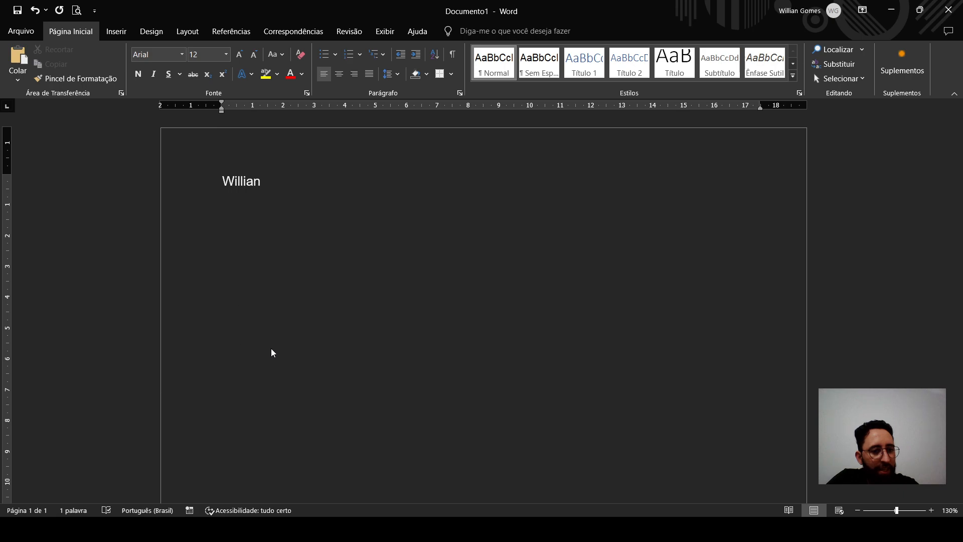
key("ctrl+v")
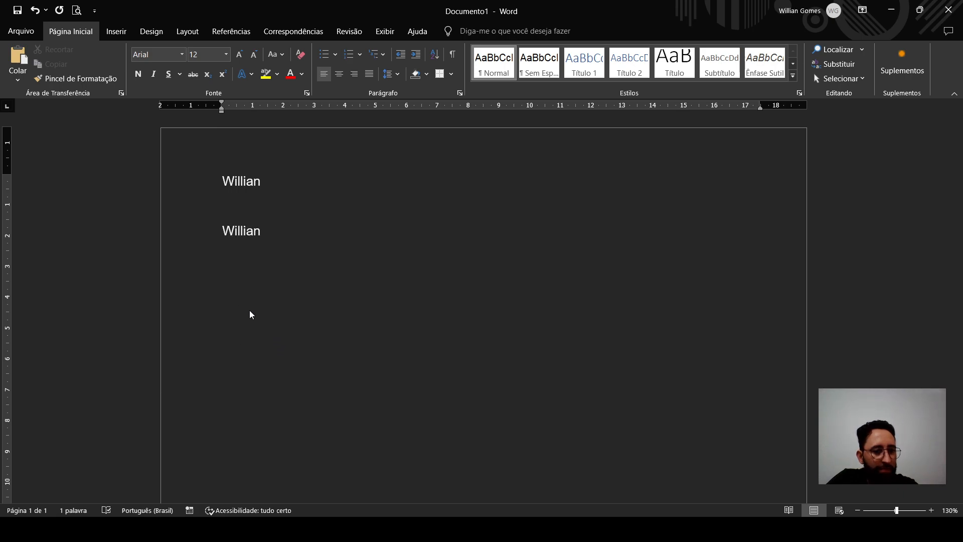
triple_click(270, 183)
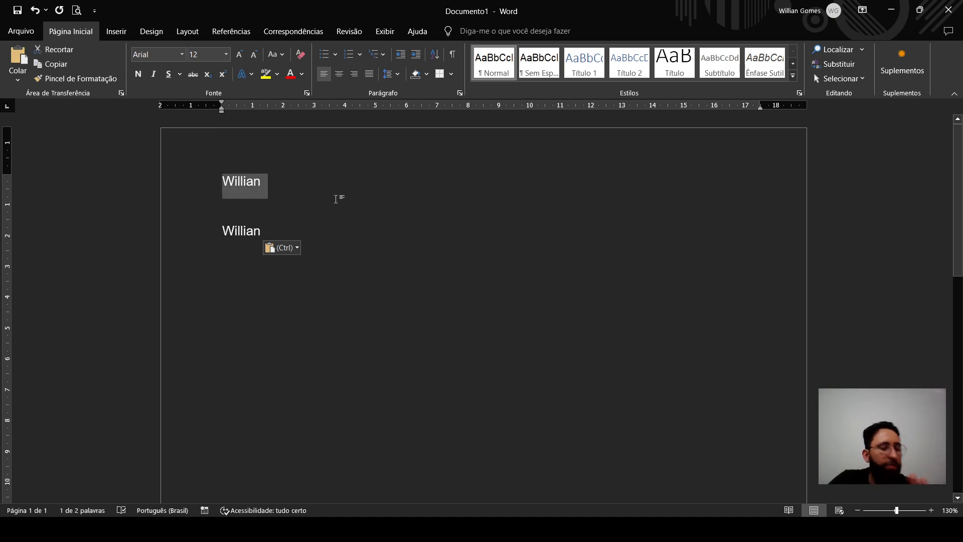
left_click(348, 216)
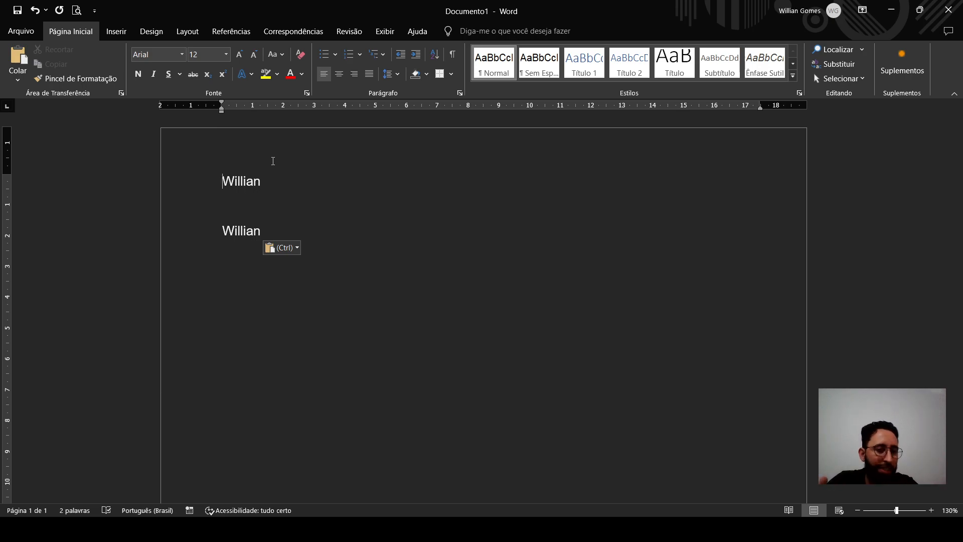
- Add empty lines below the second name and paste another copy, three empty lines beneath it
key("Down")
key("Down")
key("Down")
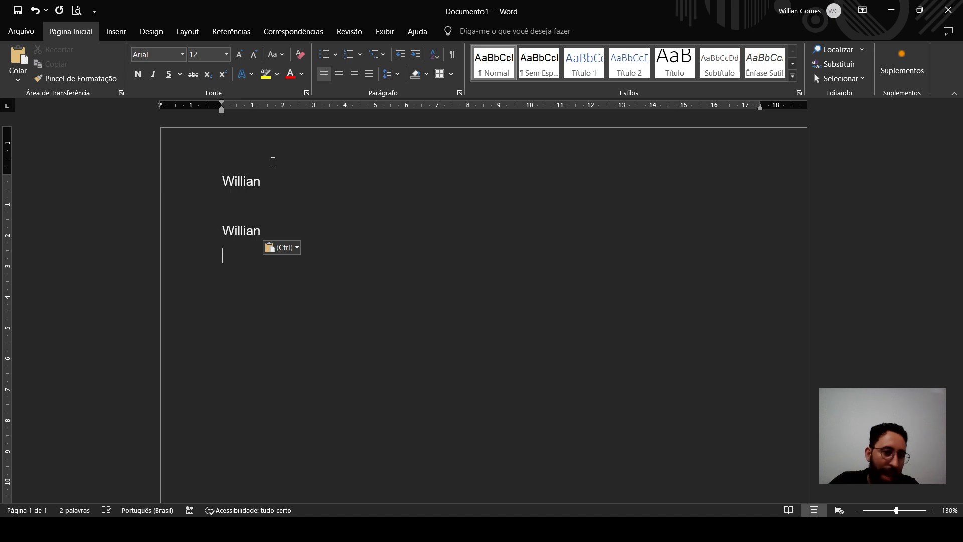
key("Return")
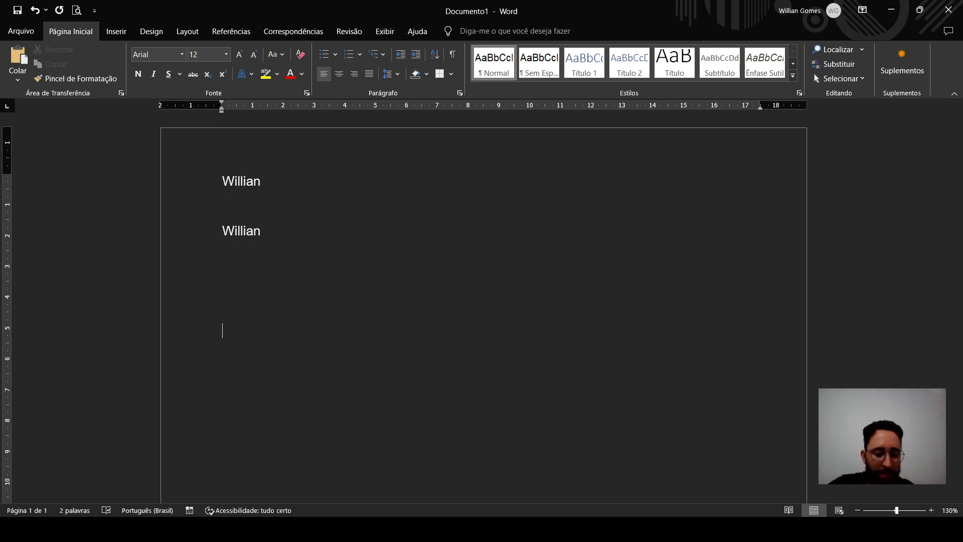
key("ctrl+v")
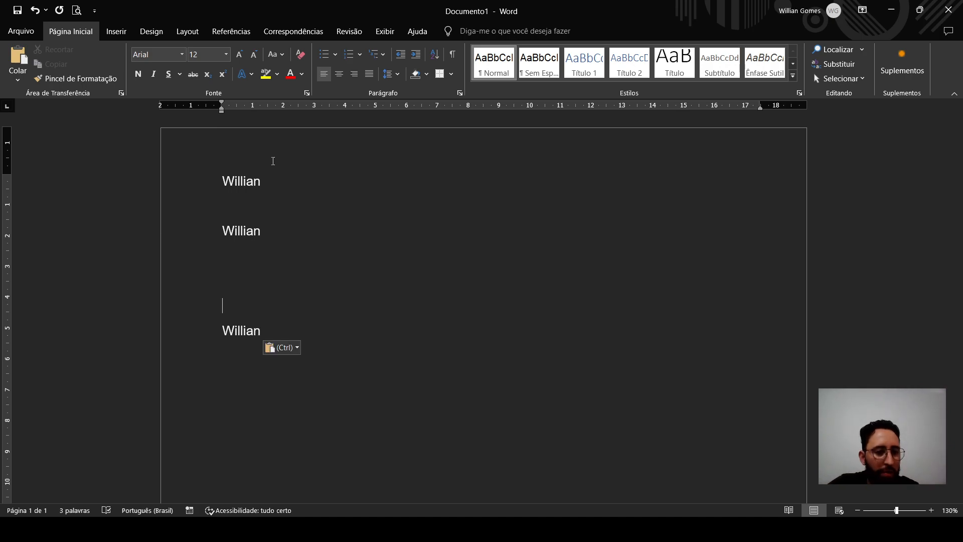
- Cut the last name line and paste it about five lines further down the page
key("shift+Down")
key("shift+Down")
key("Up")
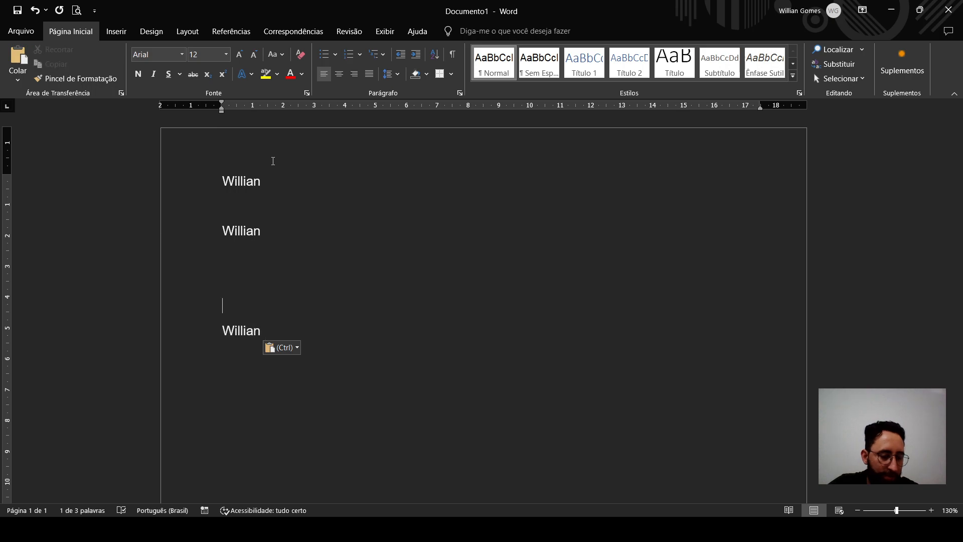
key("Down")
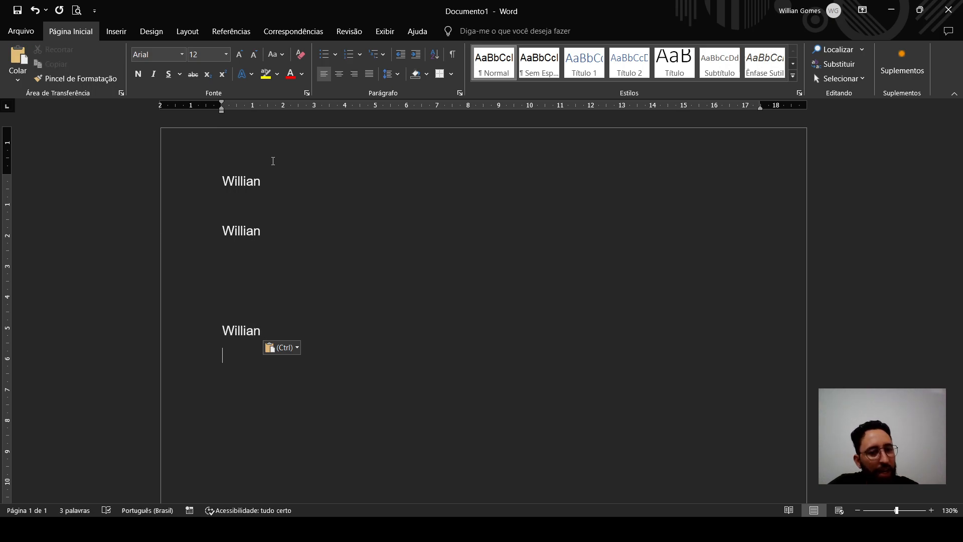
key("shift+Down")
key("ctrl+c")
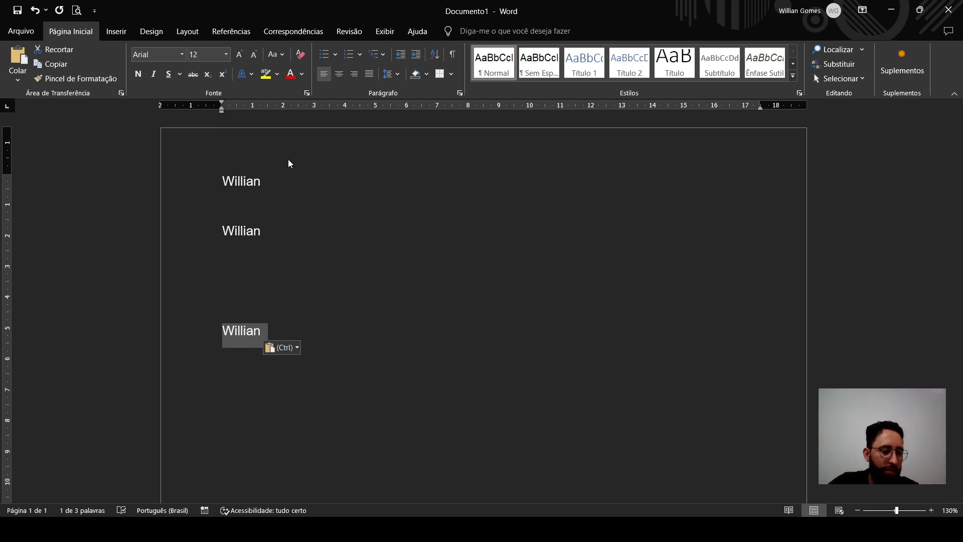
key("Delete")
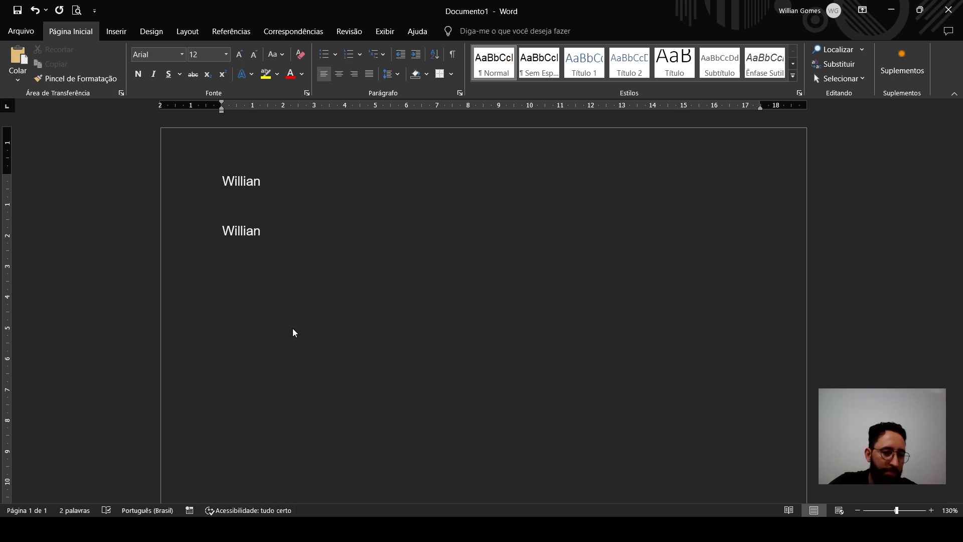
key("ctrl+v")
left_click(260, 430)
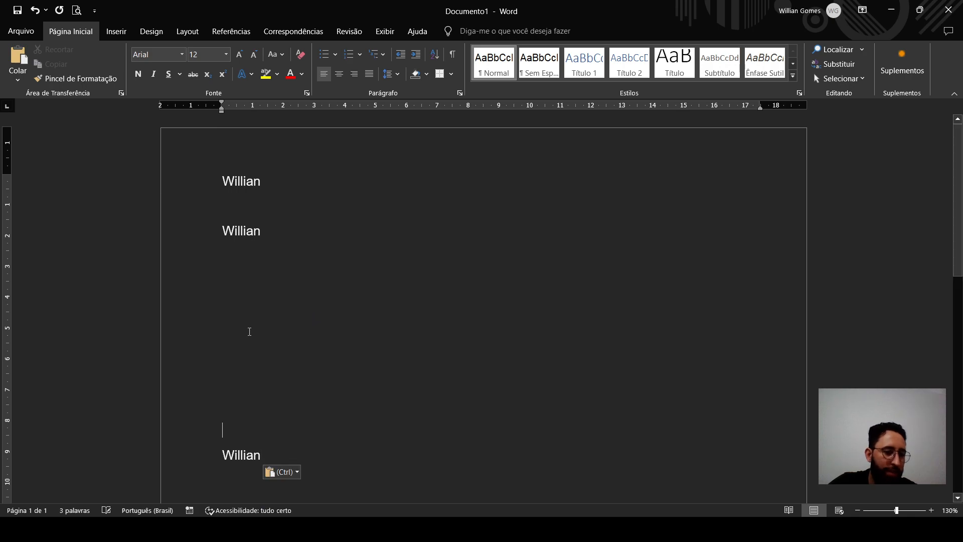
left_click(244, 337)
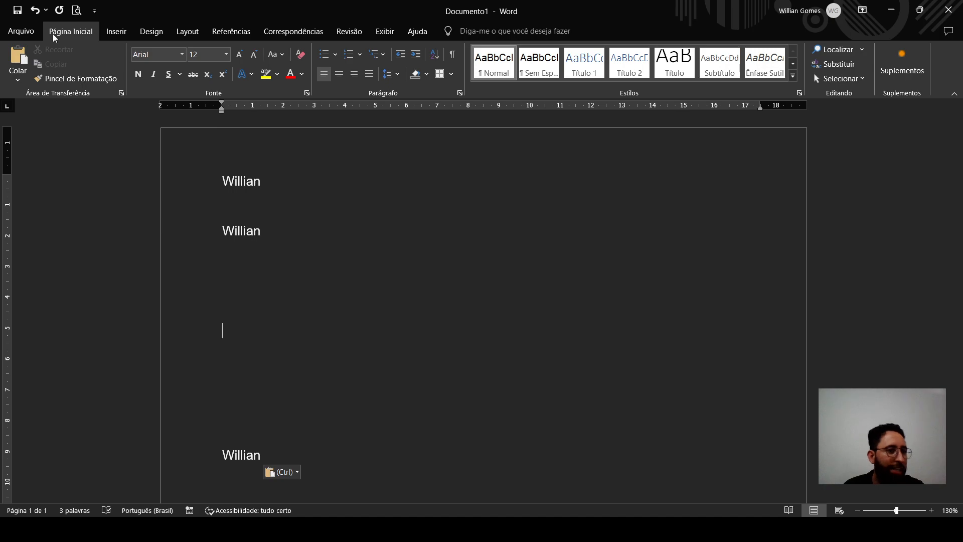
key("alt+Tab")
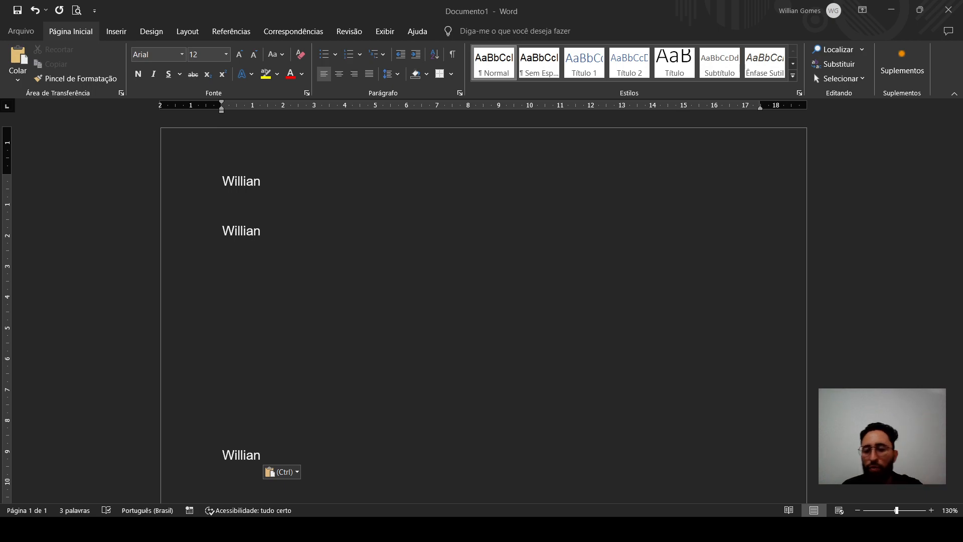
key("alt+Tab")
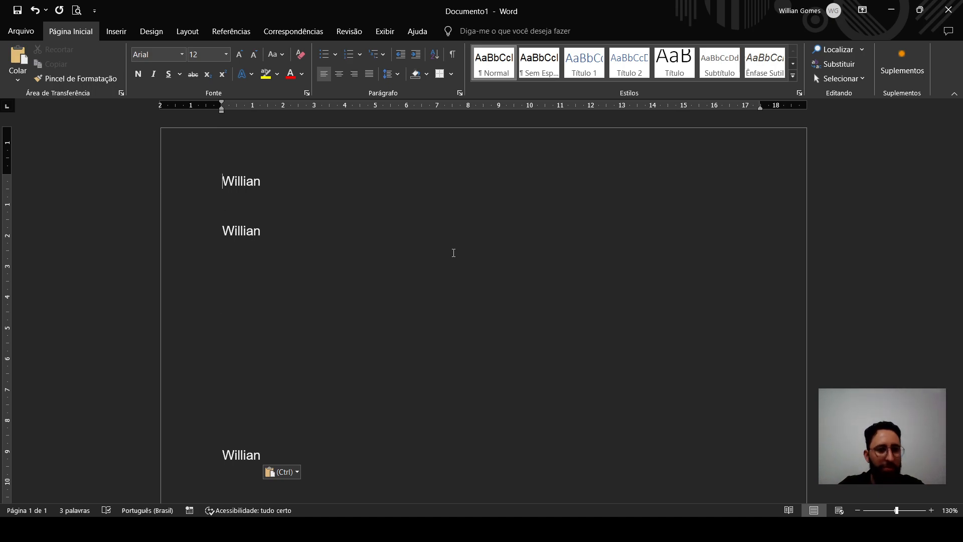
- Add five empty lines above the first name and enter the title "ARQUIVO TESTE" on the first line, followed by a new line
key("Return")
key("Return")
key("Return")
key("Return")
key("Return")
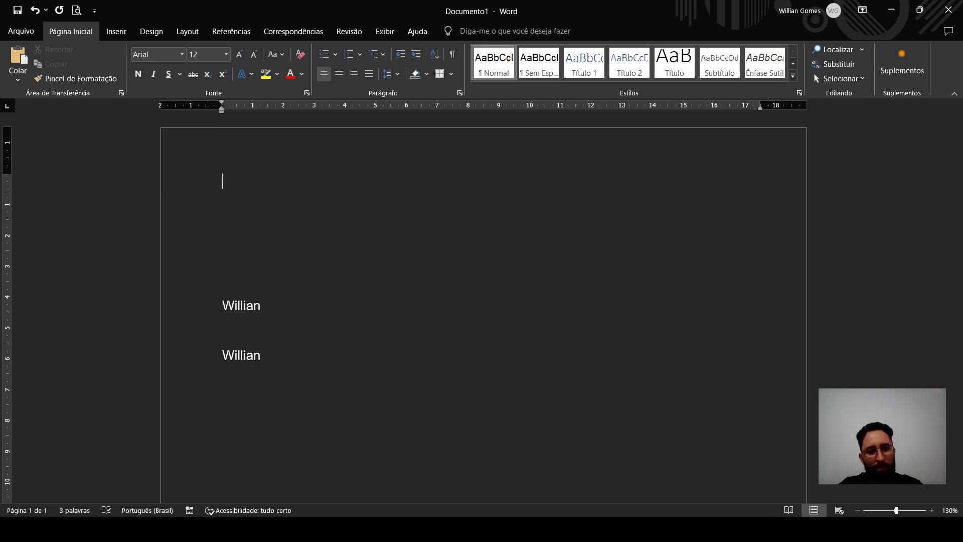
type("ARQU")
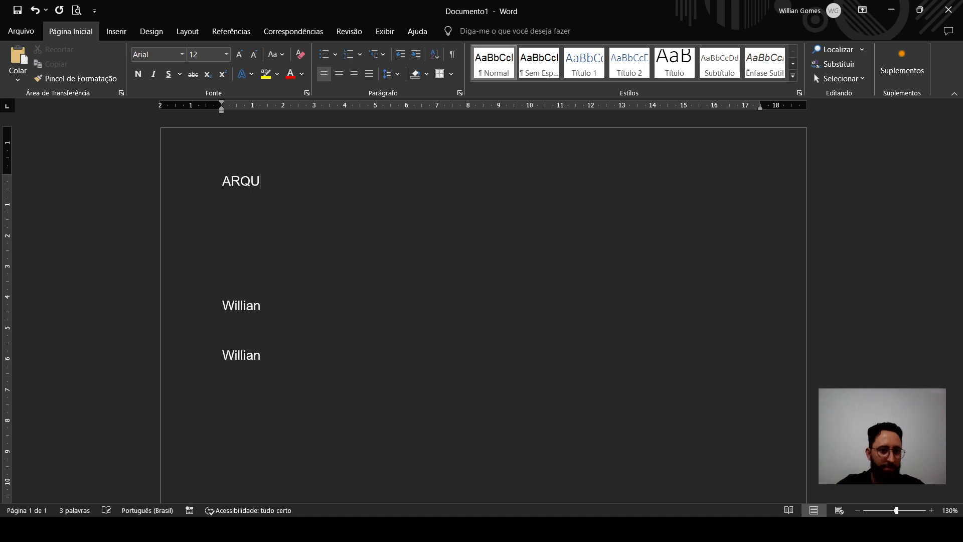
type("IVO TESTE")
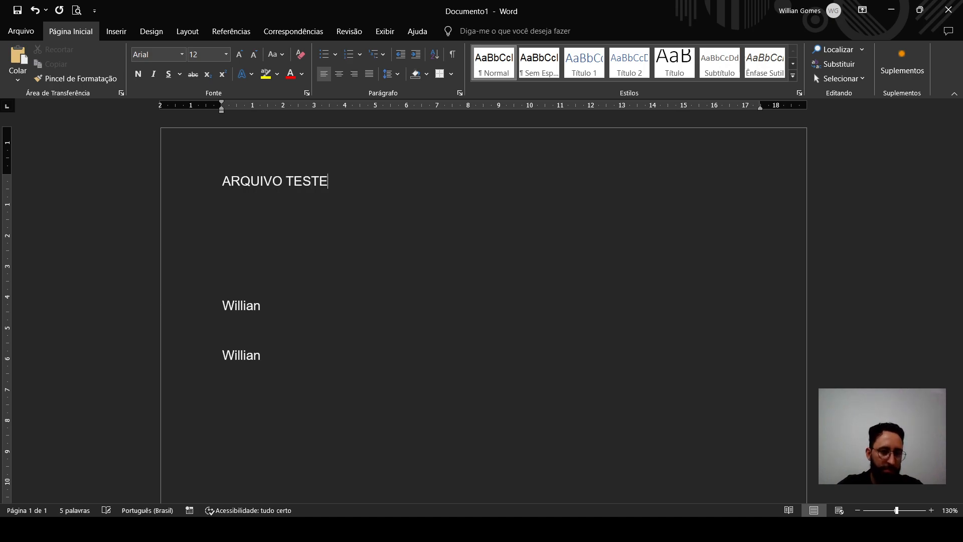
key("Return")
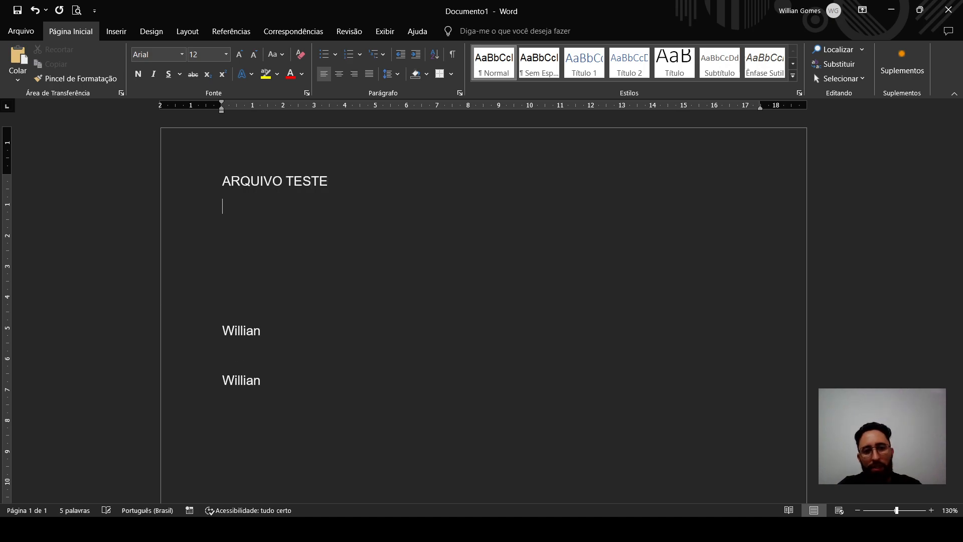
- Select the whole "ARQUIVO TESTE" line and copy it
key("shift+Down")
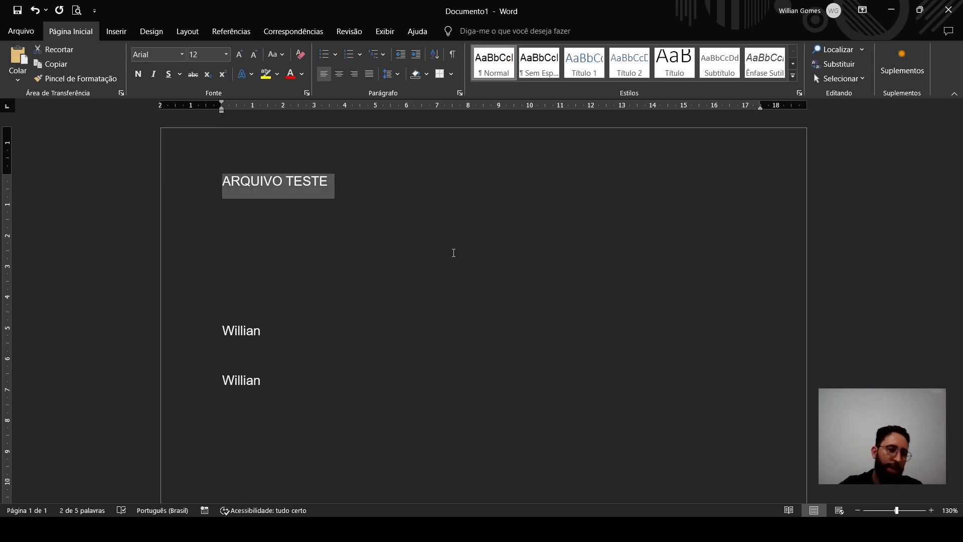
scroll(434, 210, "down", 1)
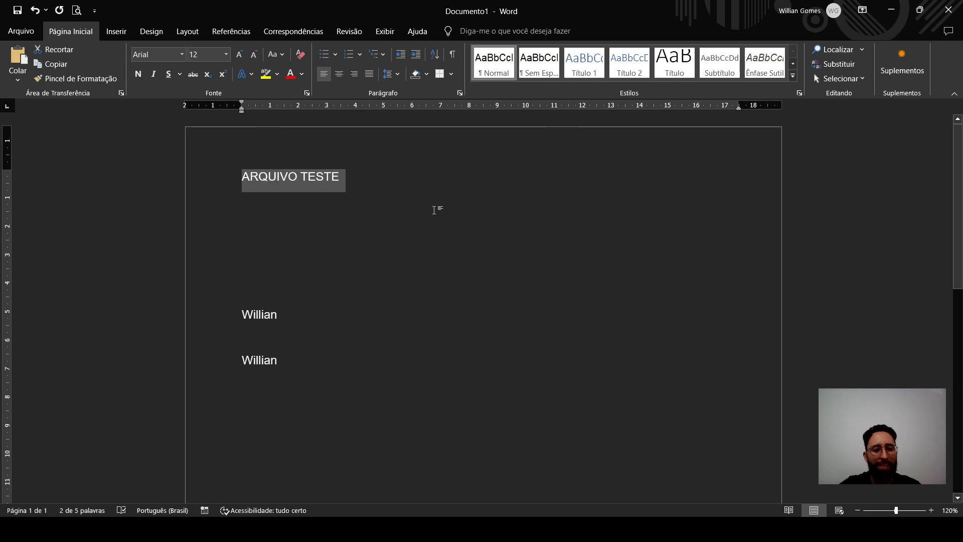
scroll(435, 210, "down", 7)
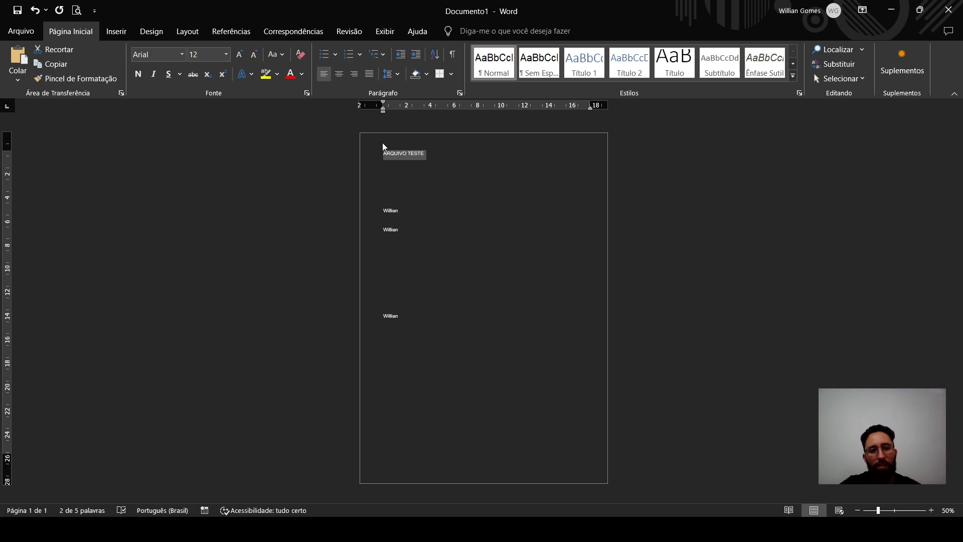
left_click(394, 163)
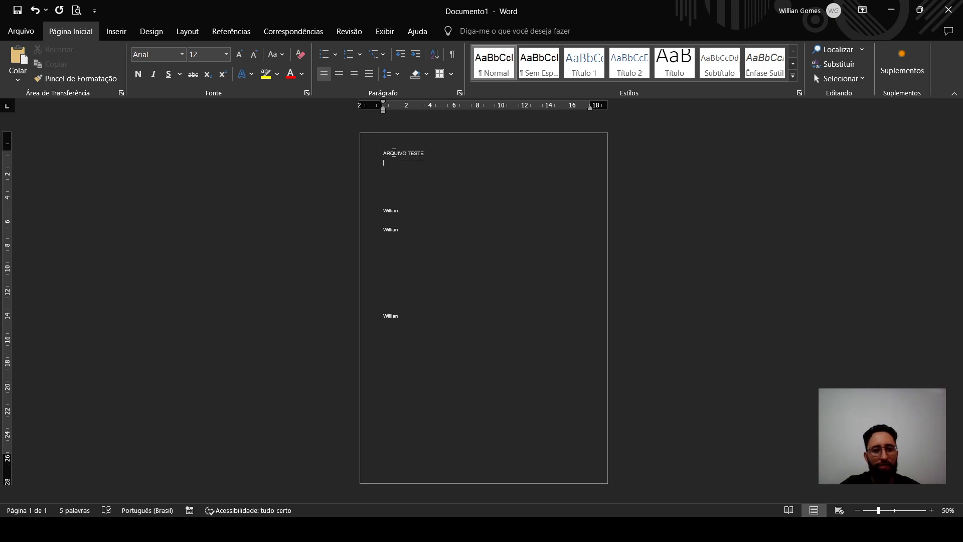
scroll(356, 127, "up", 5, "ctrl")
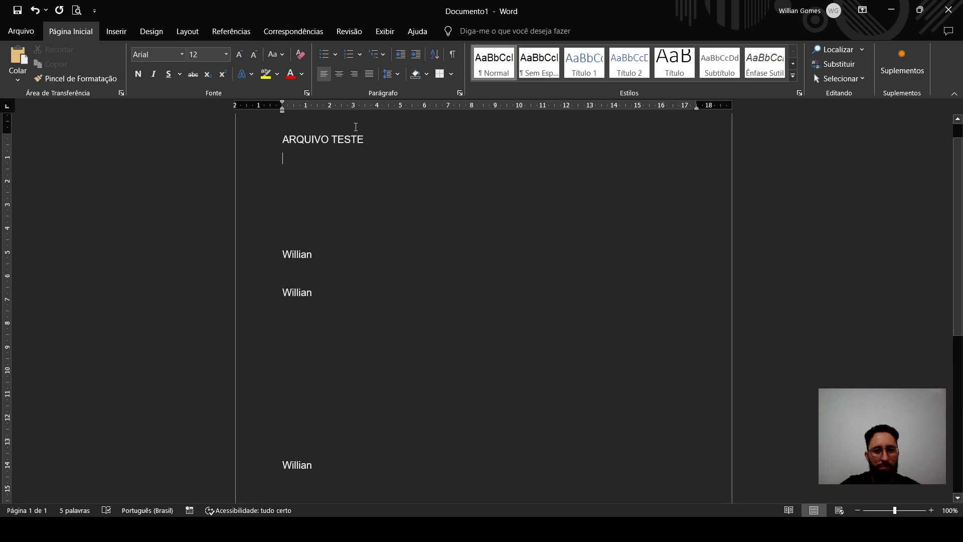
left_click_drag(378, 150, 248, 140)
key("ctrl+c")
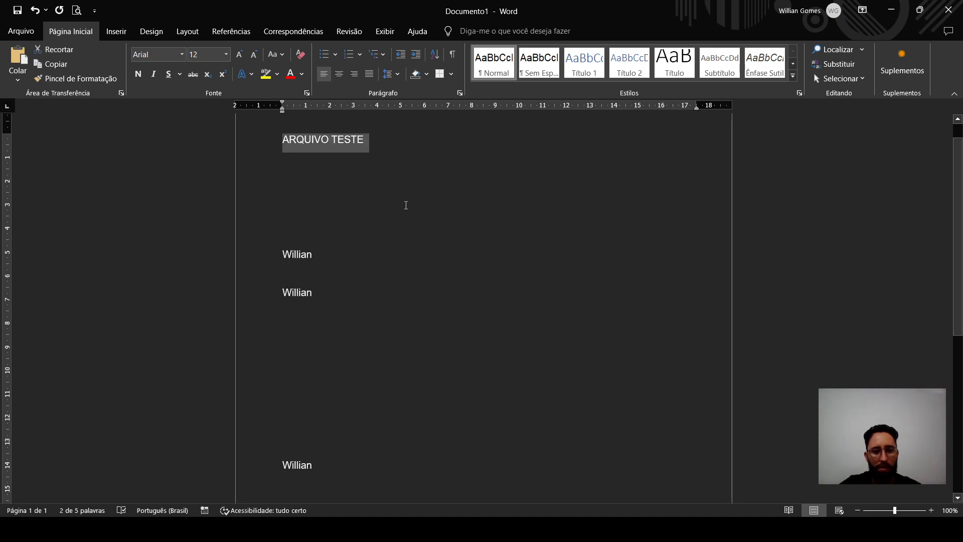
- Insert a page break below the last name and paste the copied title on the second page
scroll(388, 286, "down", 3)
scroll(388, 286, "down", 3)
left_click(355, 416)
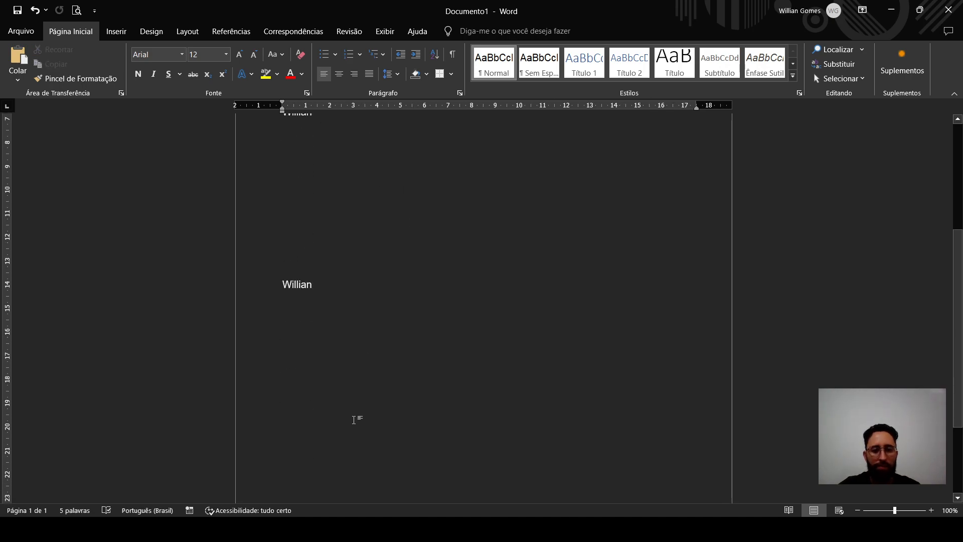
key("ctrl+Return")
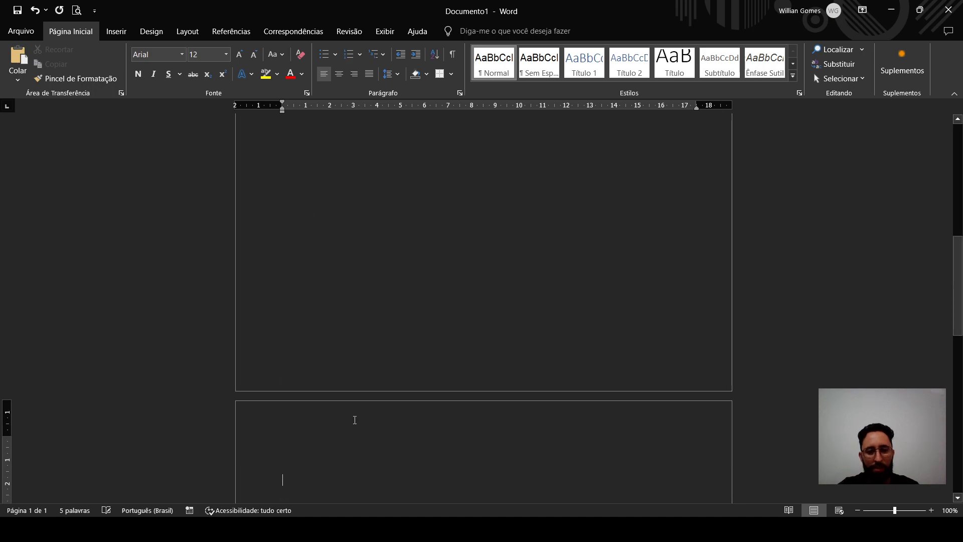
key("ctrl+v")
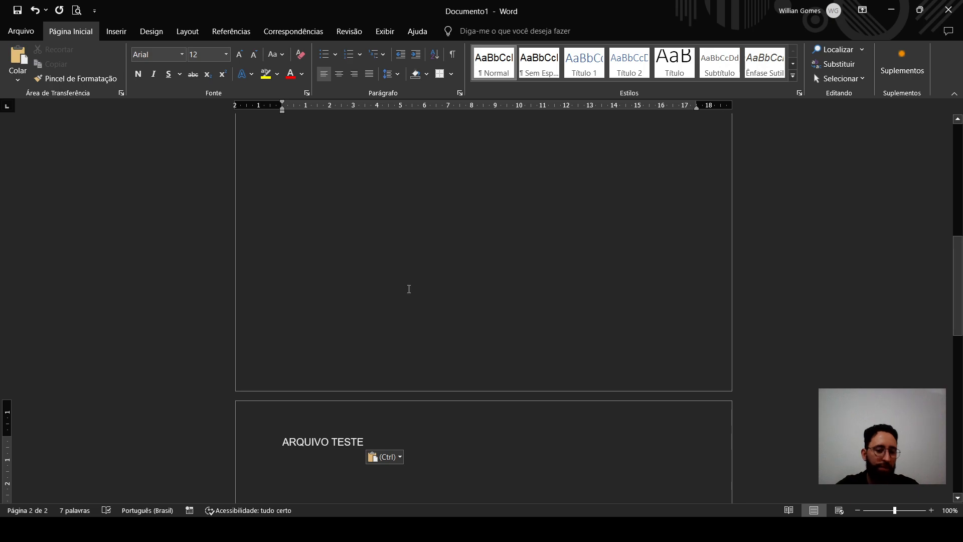
- Undo the title paste on the second page and return to the start of the document
scroll(419, 286, "up", 5)
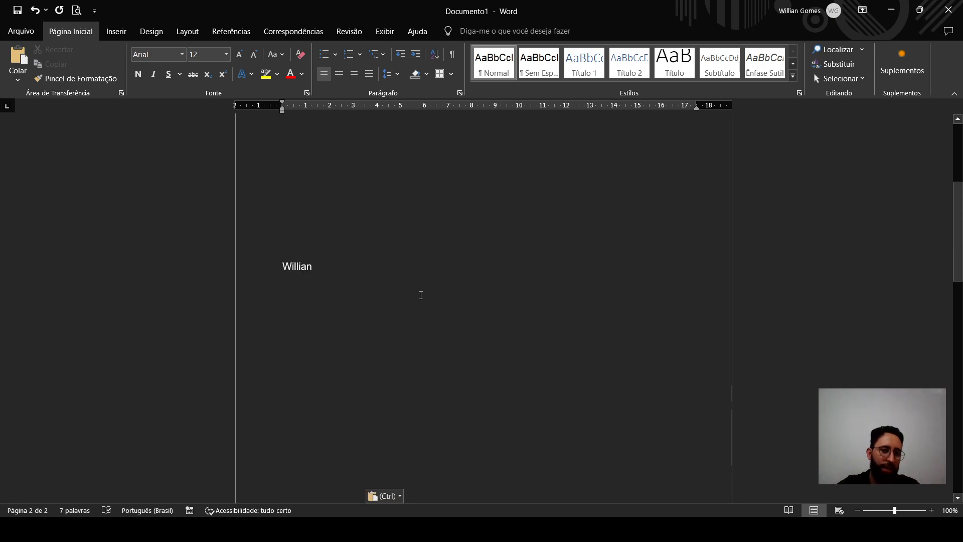
scroll(354, 245, "up", 4)
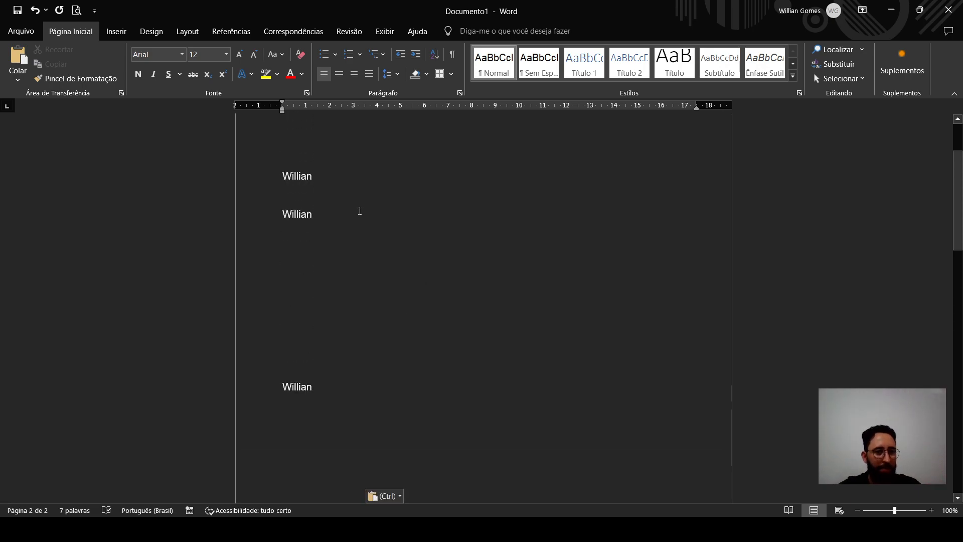
scroll(358, 209, "up", 3)
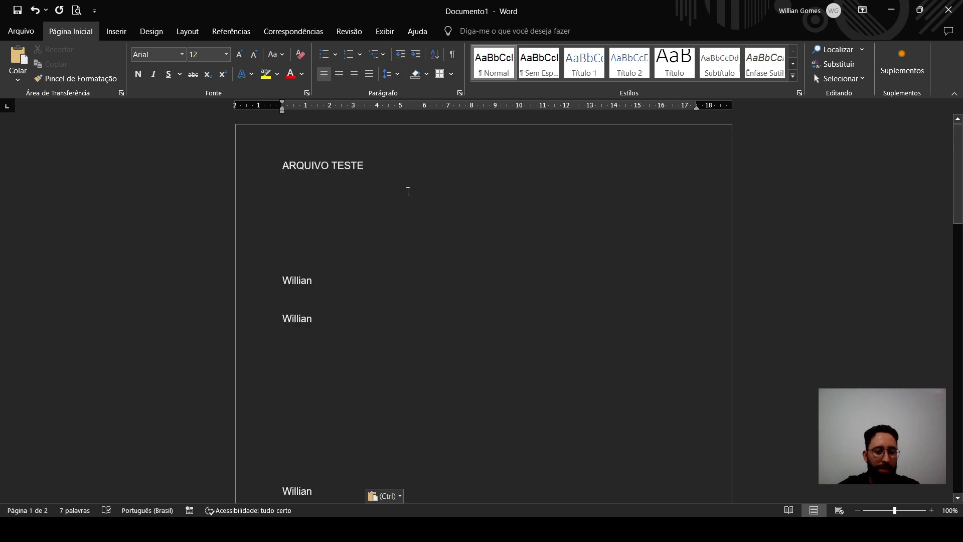
key("ctrl+z")
scroll(695, 191, "up", 3)
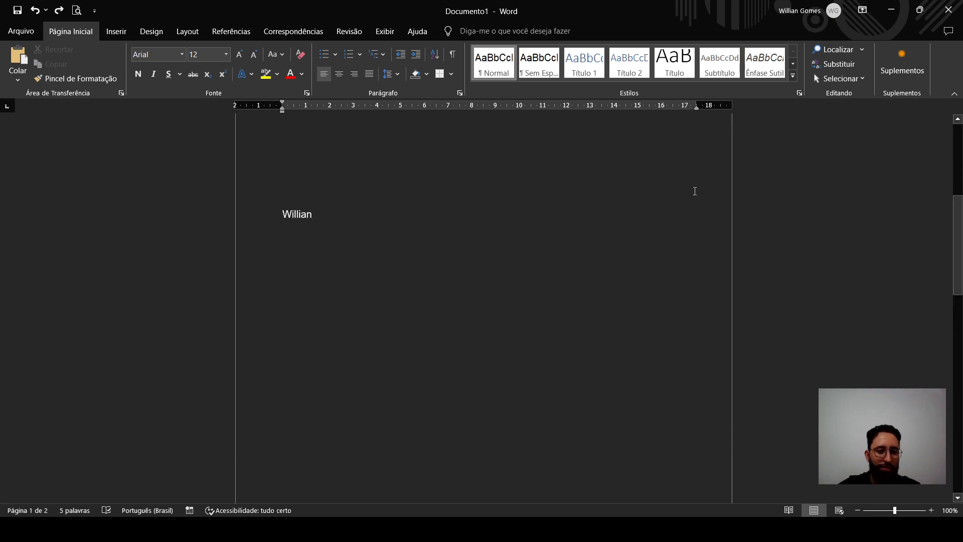
left_click_drag(957, 230, 957, 155)
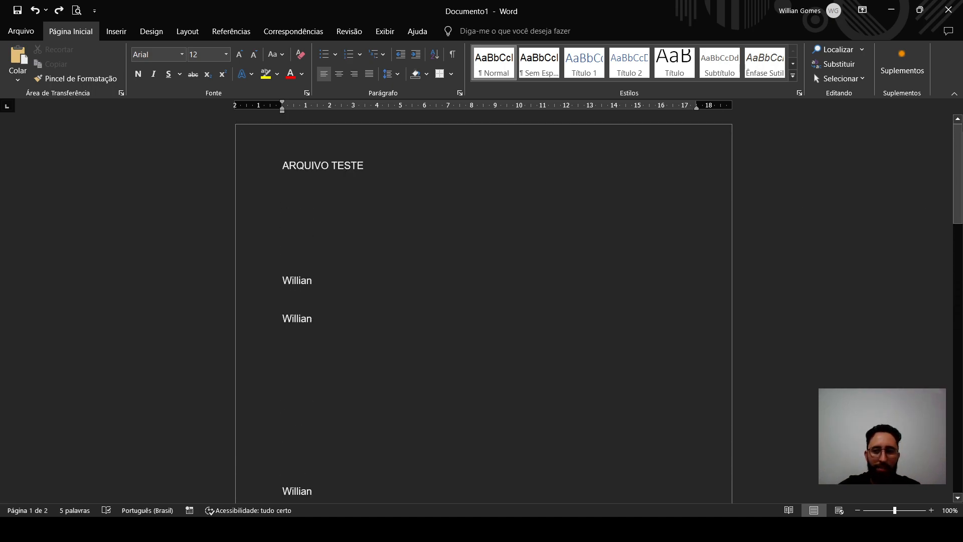
- Cut the whole "ARQUIVO TESTE" line from the first page
left_click(285, 162)
triple_click(303, 161)
key("ctrl+c")
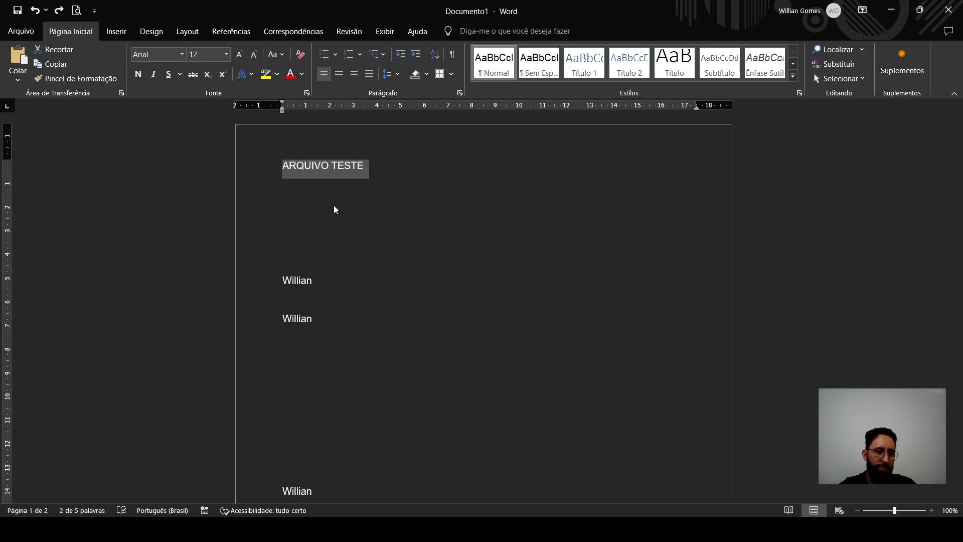
key("Delete")
- Add a run of empty lines on the second page
scroll(349, 271, "down", 5)
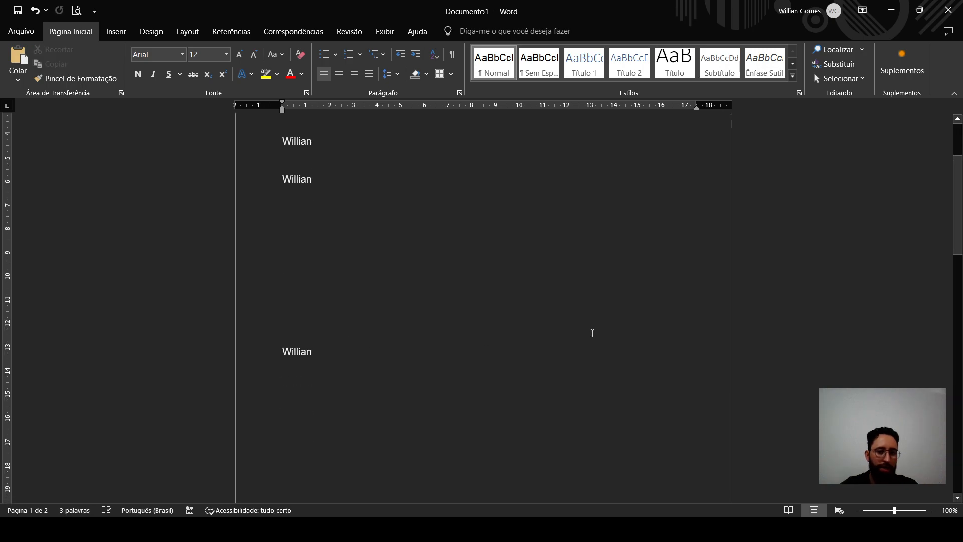
scroll(418, 454, "down", 7)
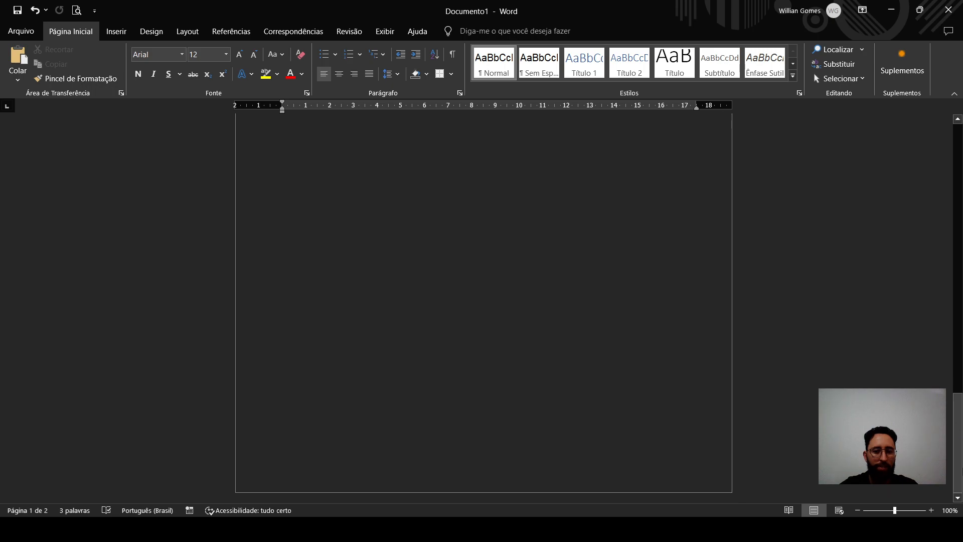
left_click(418, 454)
key("Return")
key("Return")
key("Return")
key("Return")
key("Return")
key("Return")
key("Return")
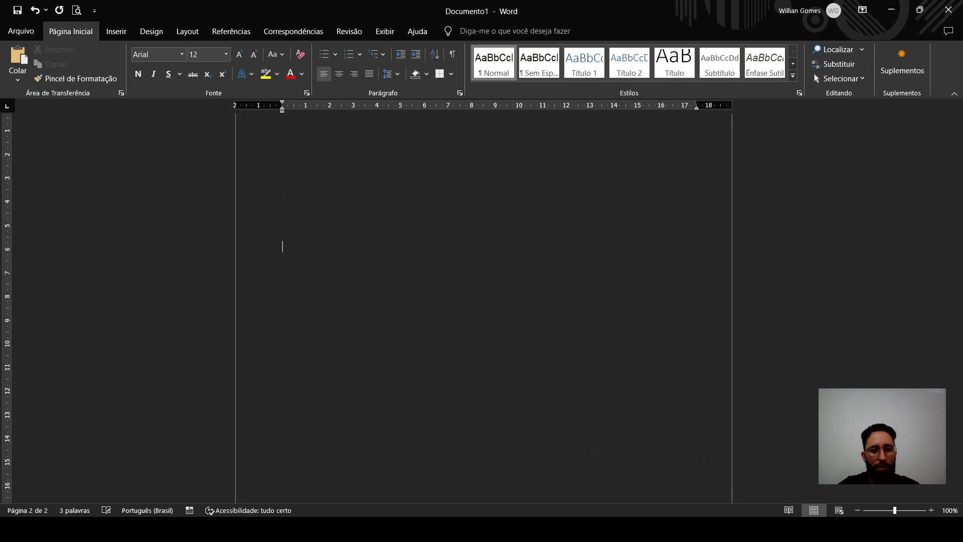
key("Return")
key("Return")
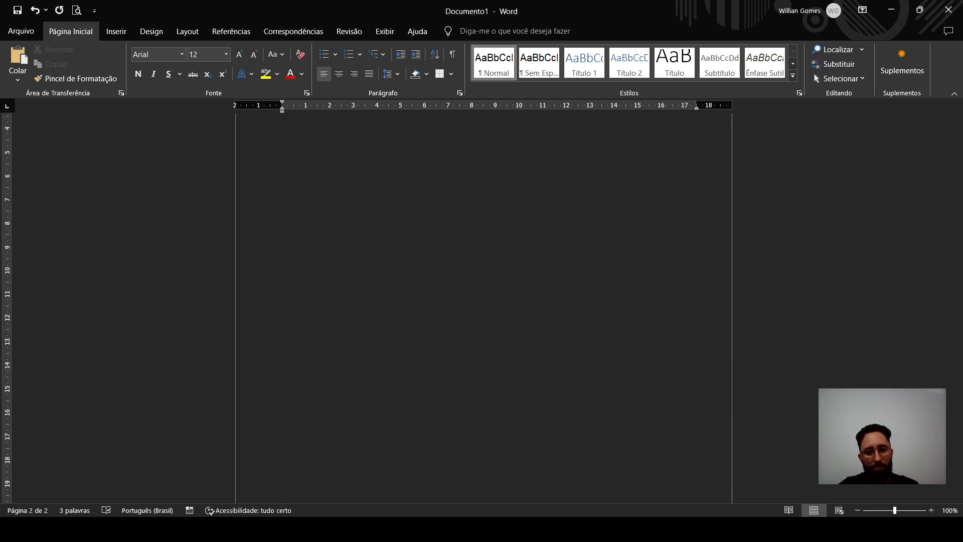
- Paste the cut "ARQUIVO TESTE" line on the first line of the second page and place the cursor in it
scroll(355, 364, "down", 1)
scroll(355, 364, "up", 8)
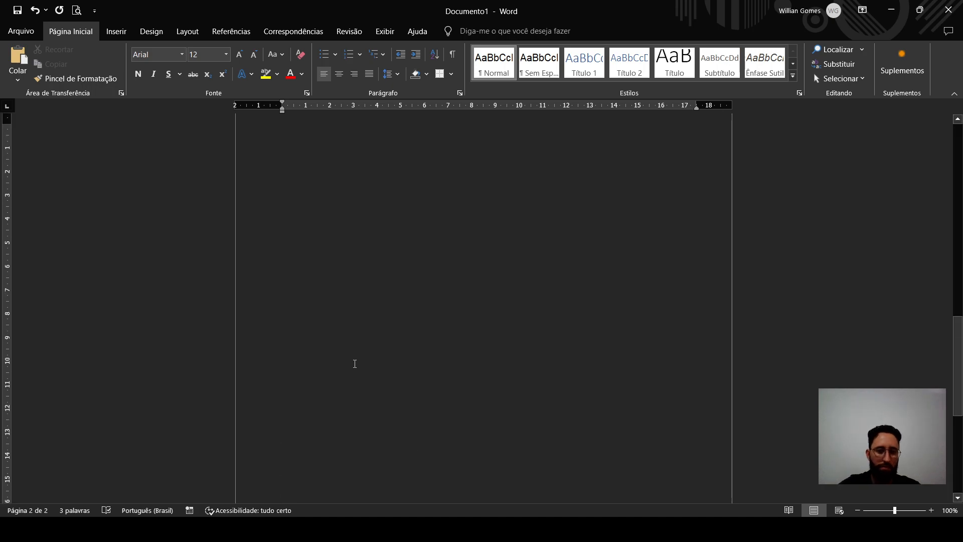
left_click(314, 230)
key("ctrl+v")
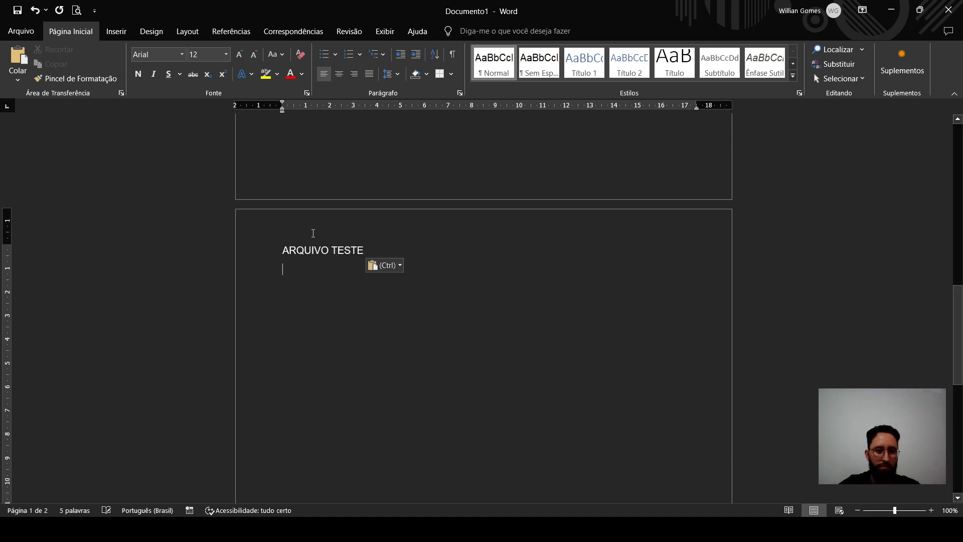
left_click_drag(960, 320, 962, 300)
key("ctrl+v")
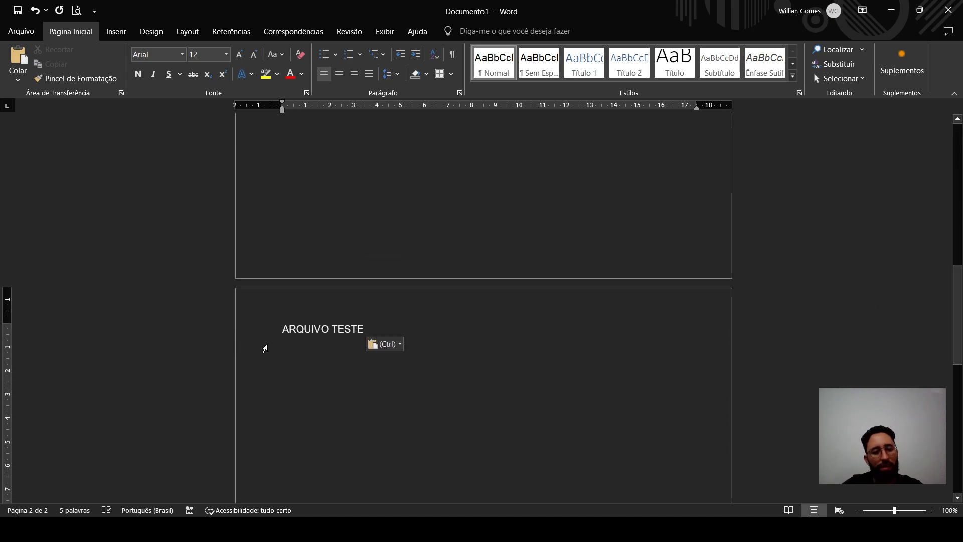
left_click(295, 330)
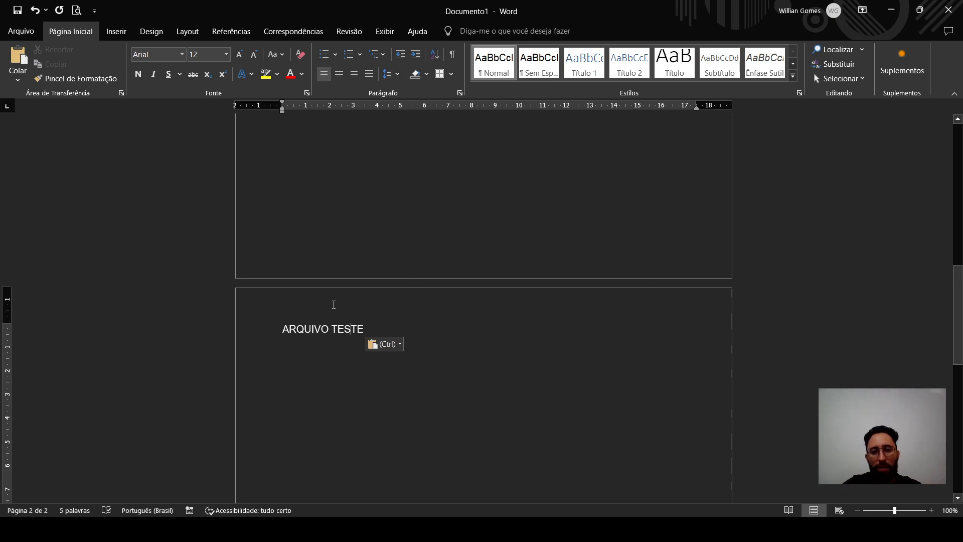
- Undo the "ARQUIVO TESTE" paste on the second page, the added empty lines and the cut on the first page
key("ctrl+z")
scroll(745, 303, "down", 3)
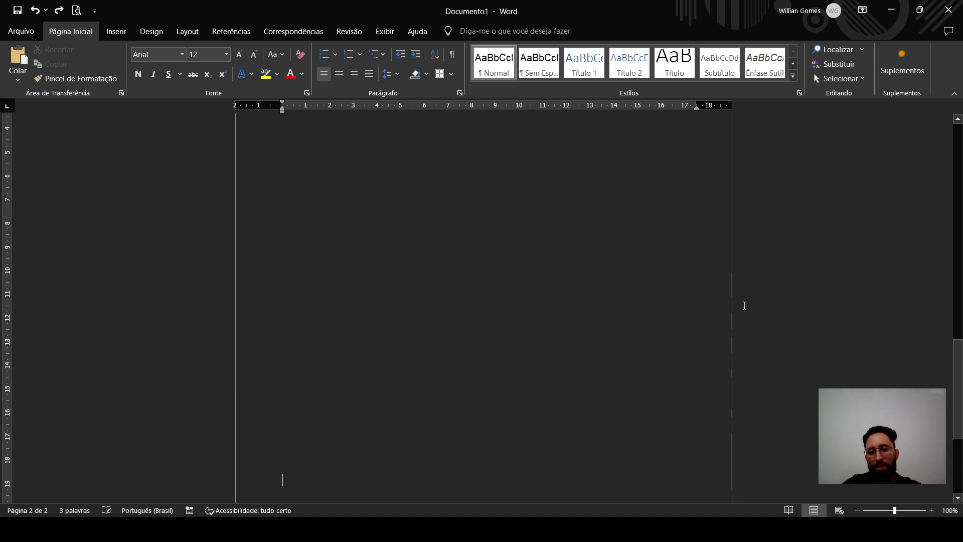
left_click_drag(958, 329, 957, 144)
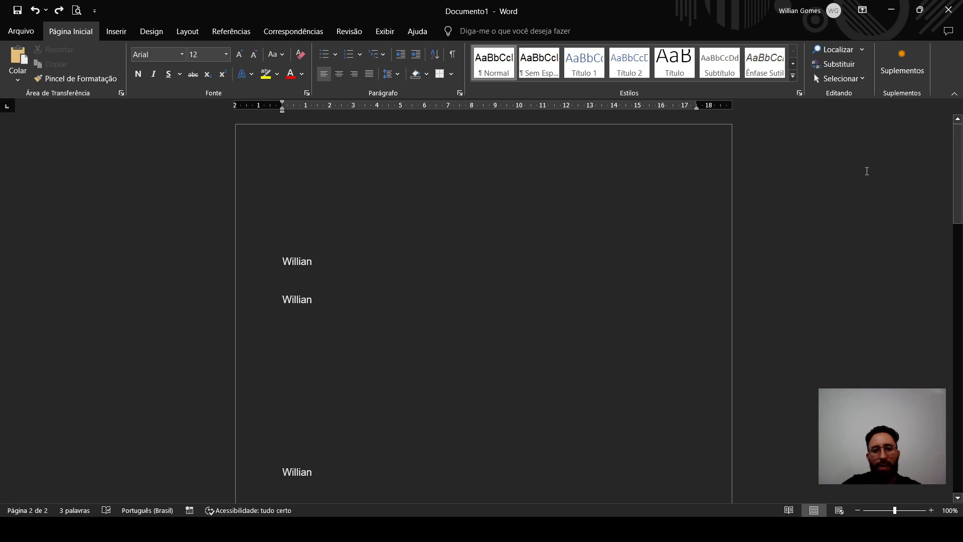
key("ctrl+z")
key("BackSpace")
key("BackSpace")
key("BackSpace")
key("BackSpace")
key("BackSpace")
key("BackSpace")
key("BackSpace")
key("BackSpace")
key("BackSpace")
key("BackSpace")
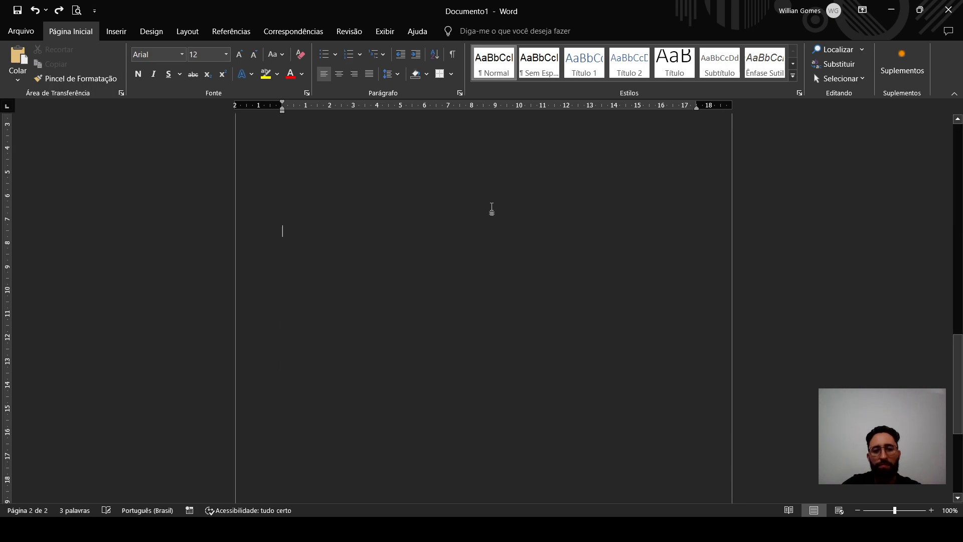
scroll(492, 208, "up", 5)
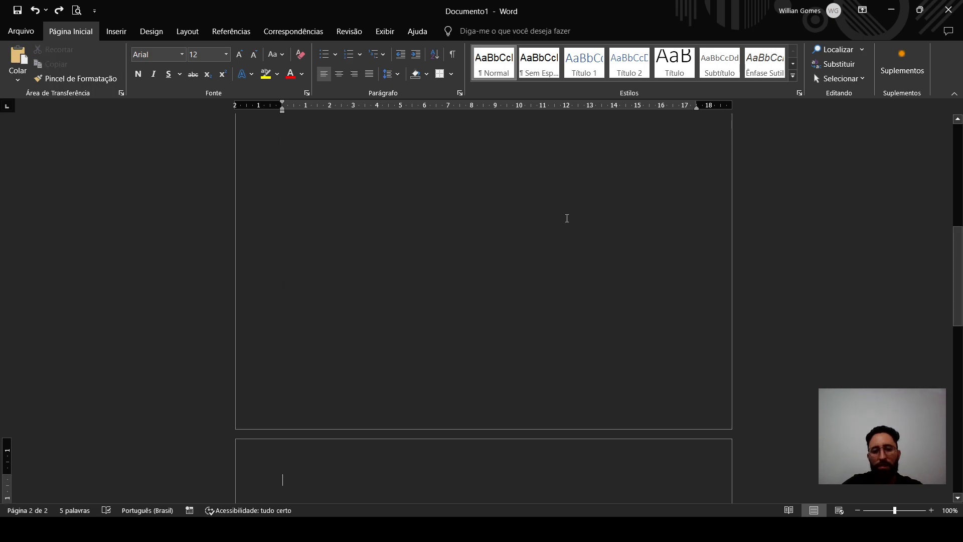
- Redo the undone cut and put the "ARQUIVO TESTE" line back on the first line of the first page
left_click(59, 14)
scroll(951, 189, "up", 1)
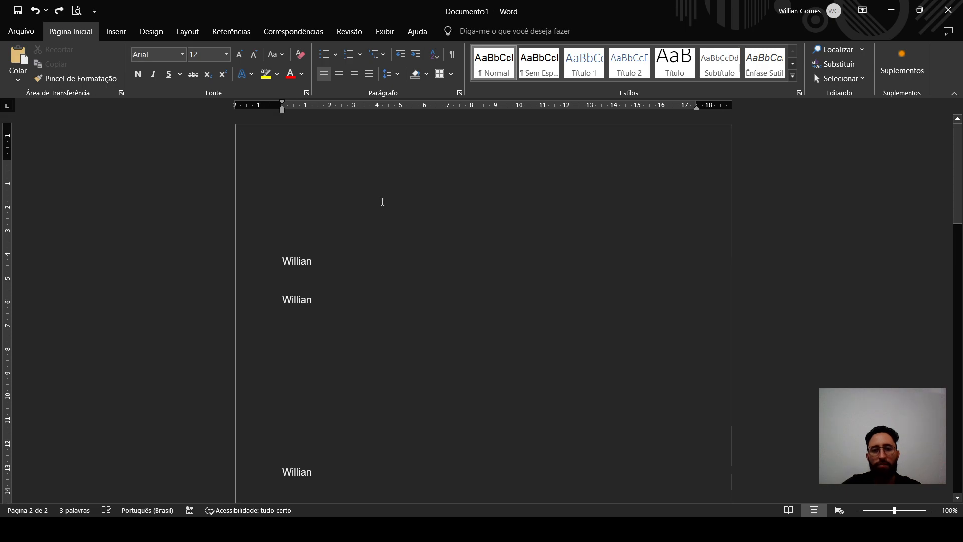
left_click(61, 10)
left_click(61, 10)
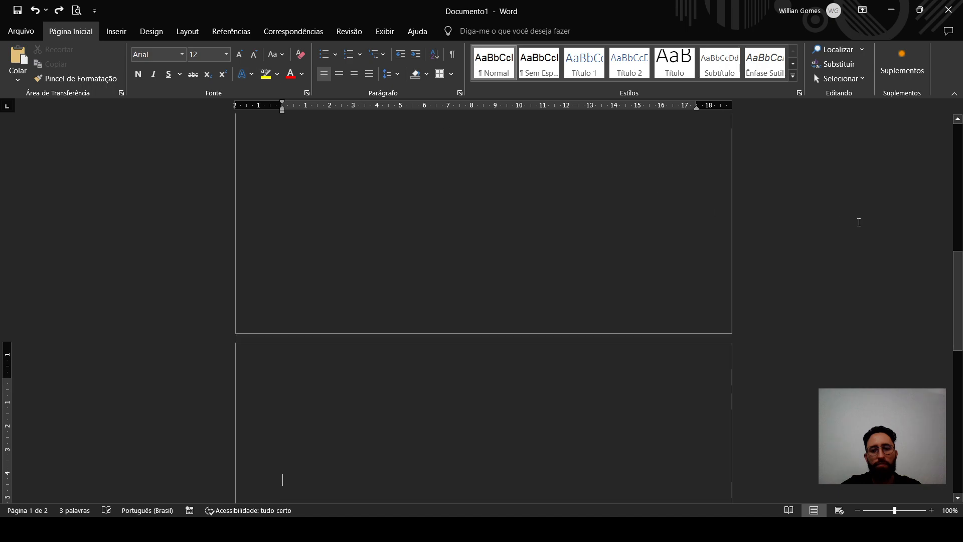
left_click_drag(959, 311, 961, 176)
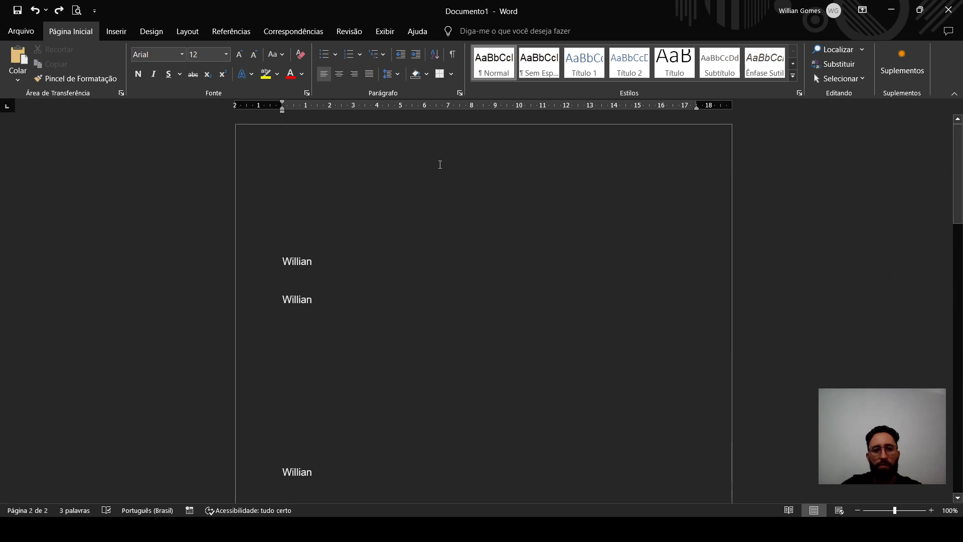
key("ctrl+y")
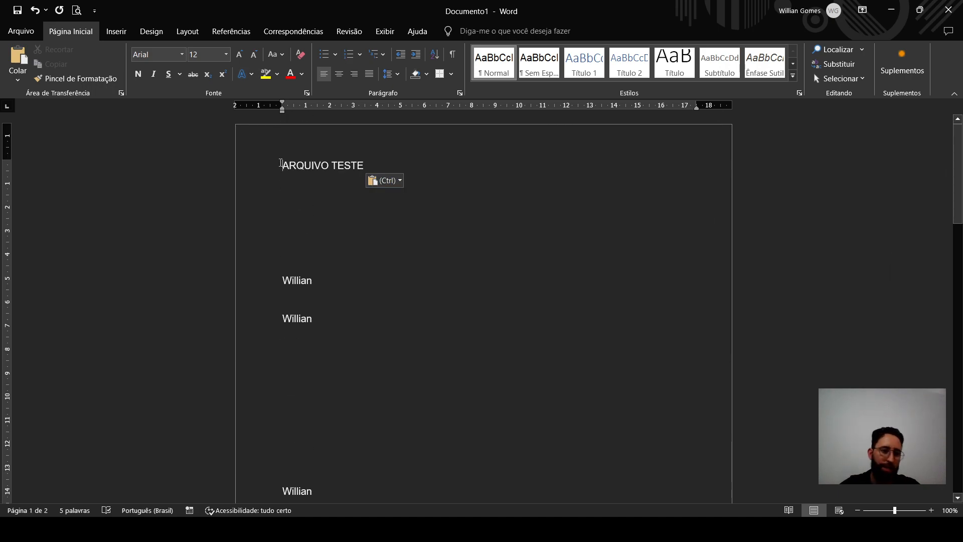
- Copy the "ARQUIVO TESTE" line from the first page and paste it on the first line of the second page
left_click_drag(280, 165, 366, 164)
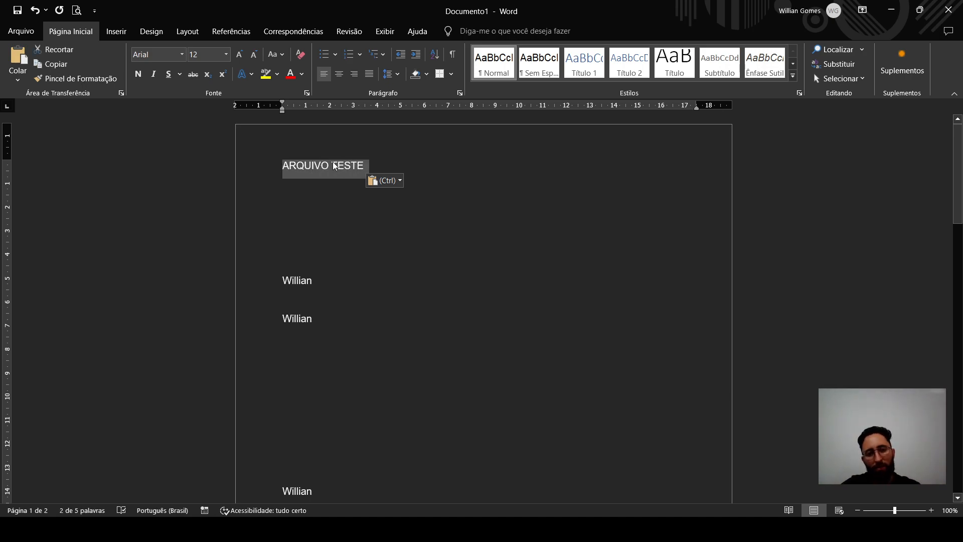
key("ctrl+c")
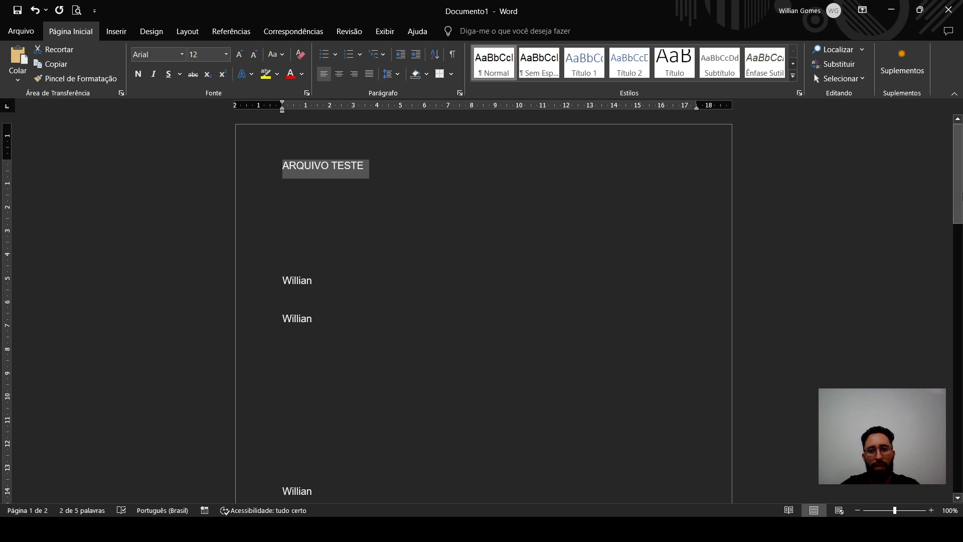
left_click_drag(961, 193, 960, 368)
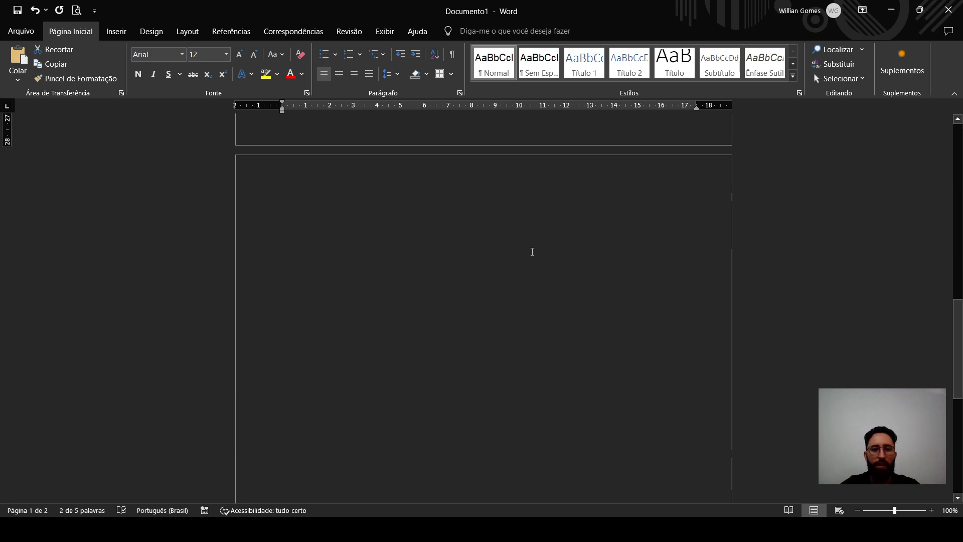
left_click(433, 197)
key("ctrl+v")
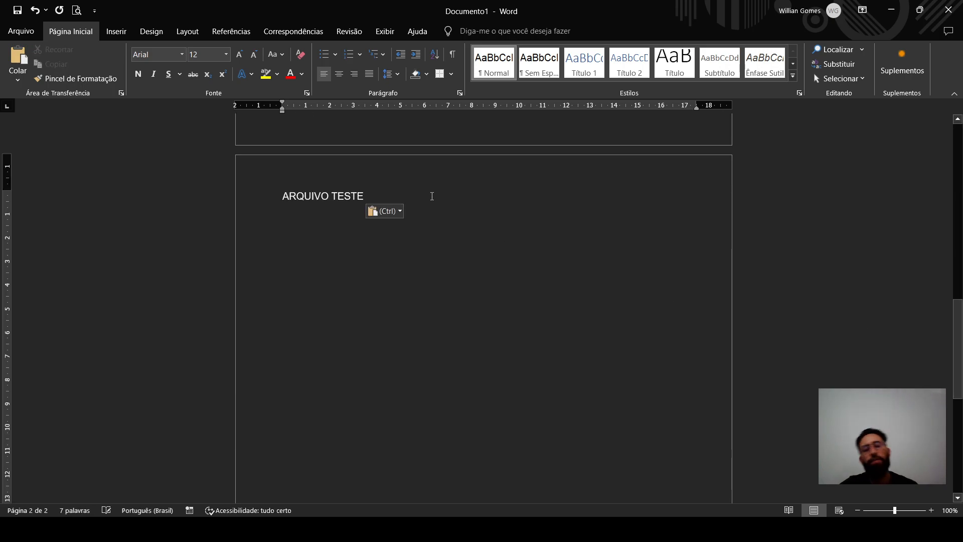
left_click(344, 196)
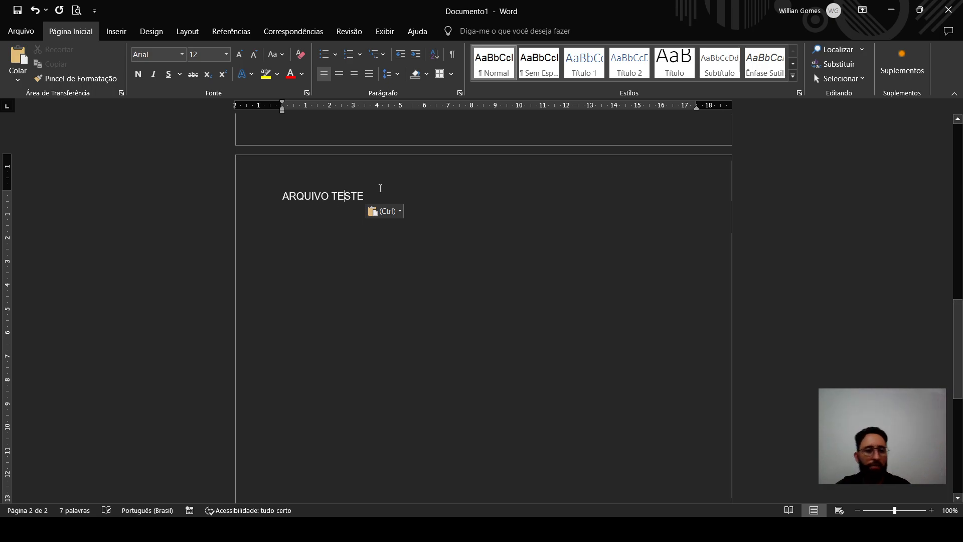
left_click_drag(381, 189, 246, 168)
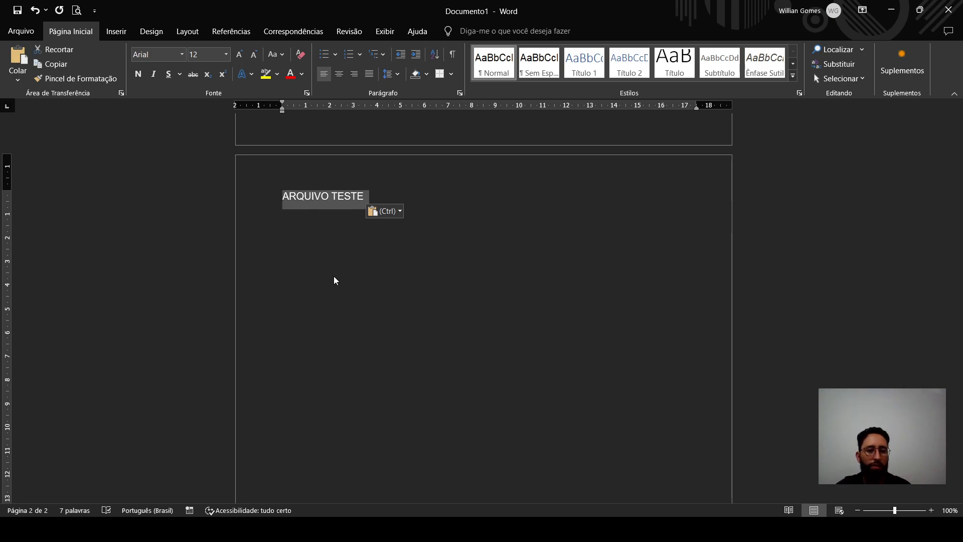
left_click(336, 264)
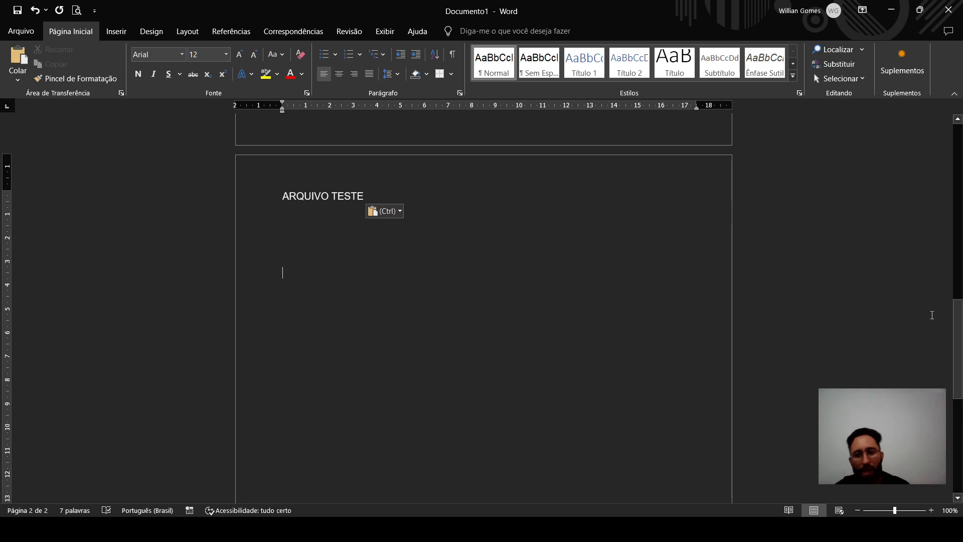
- Copy the first page's "ARQUIVO TESTE" line and paste it twice on consecutive lines a few lines below it
scroll(958, 351, "up", 12)
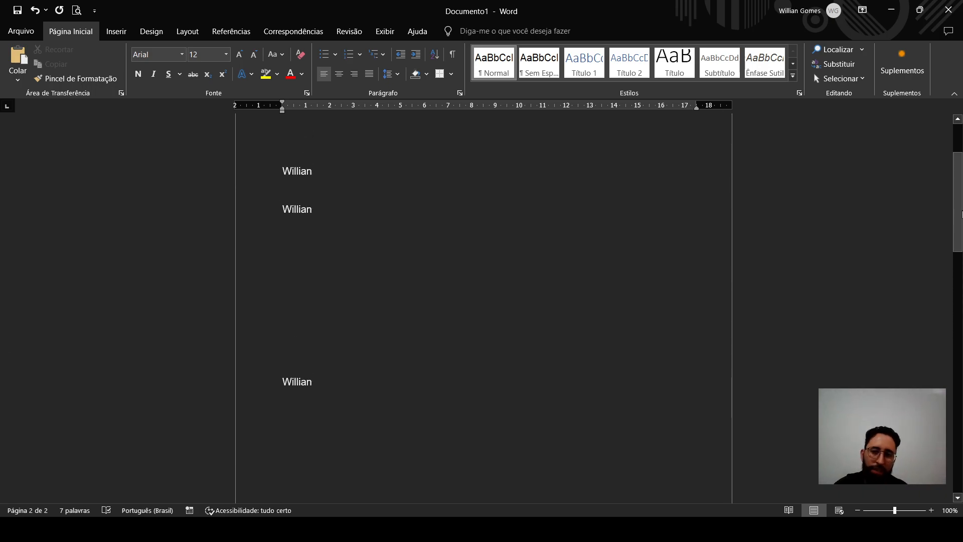
scroll(958, 201, "up", 1)
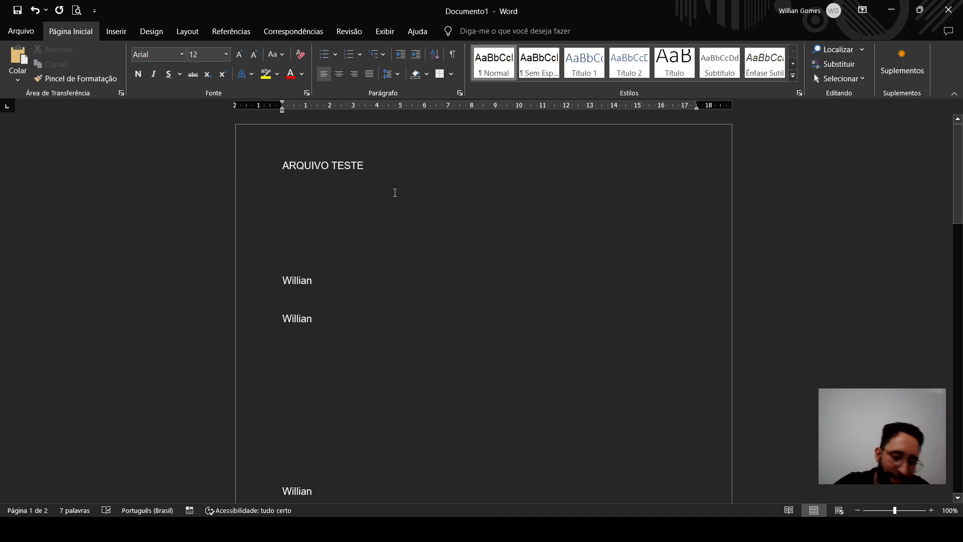
key("ctrl+v")
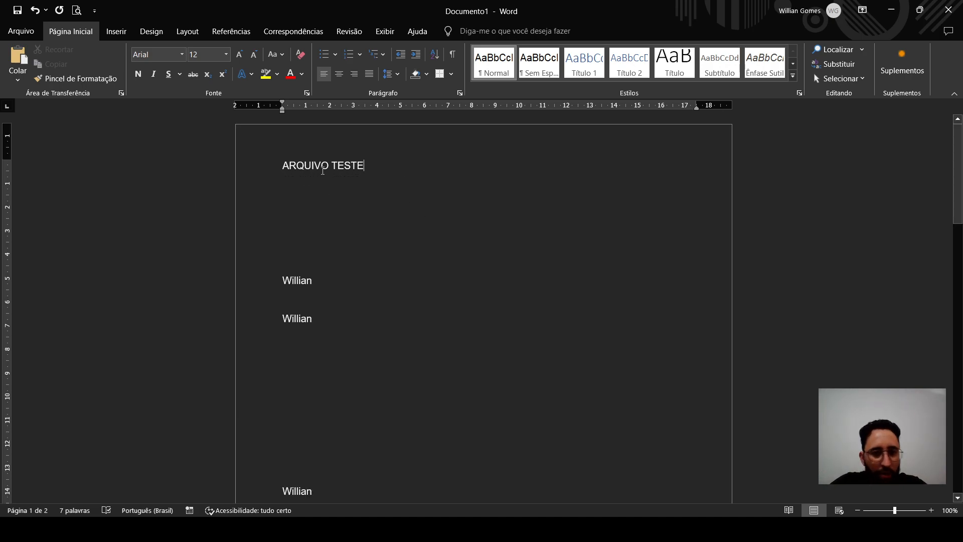
left_click(322, 217)
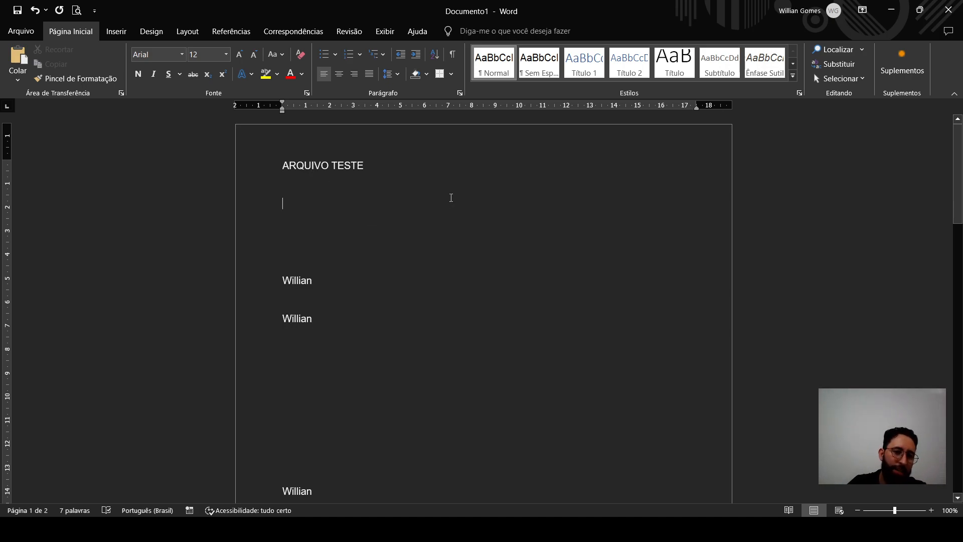
key("shift+Up")
key("ctrl+c")
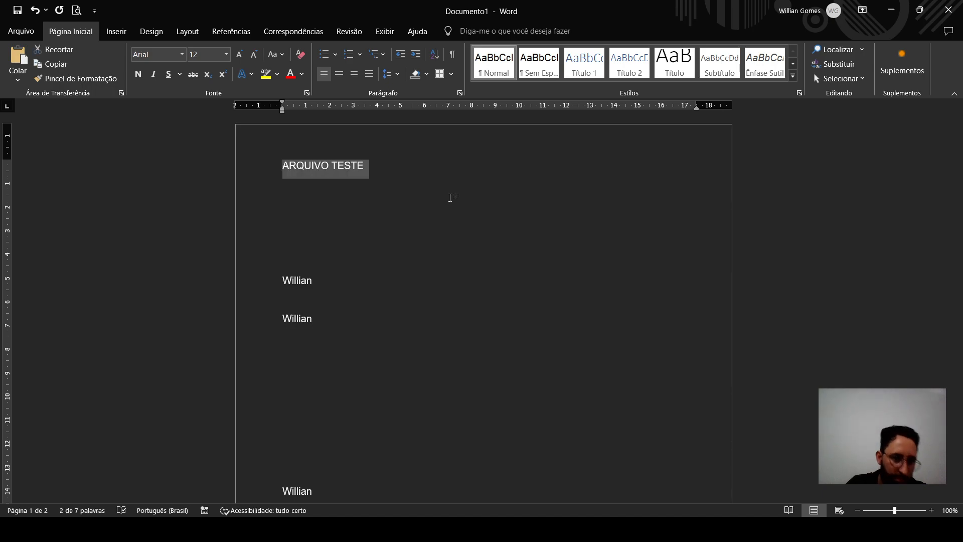
key("Down")
key("ctrl+v")
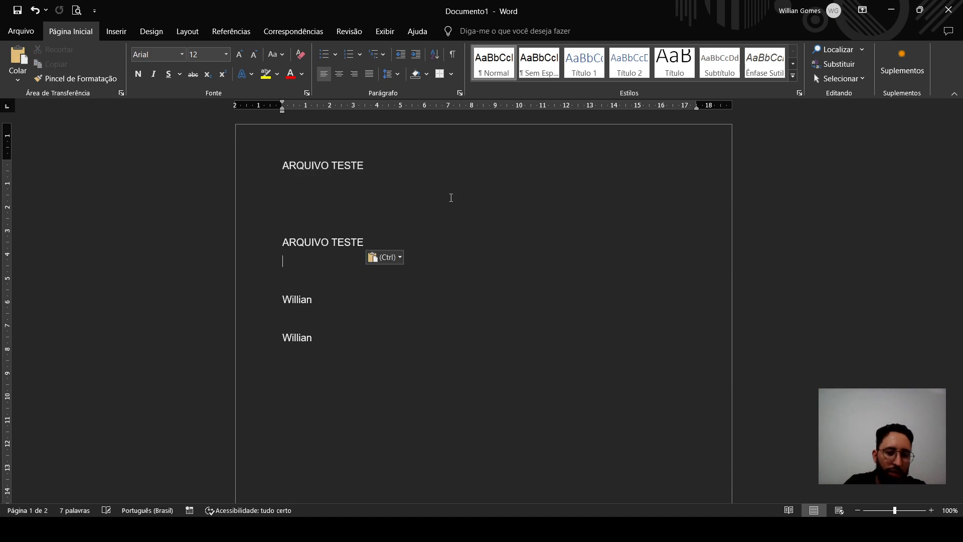
key("Down")
key("Down")
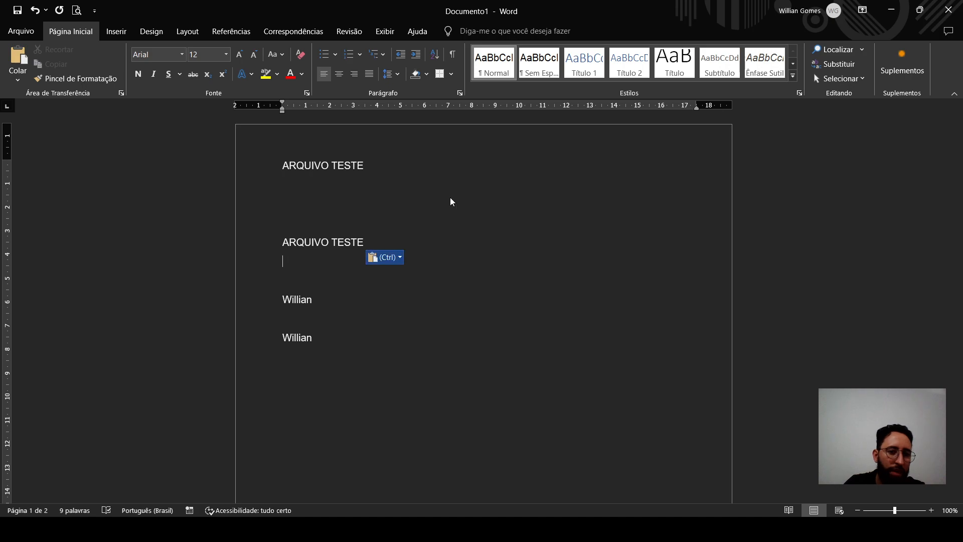
key("ctrl+v")
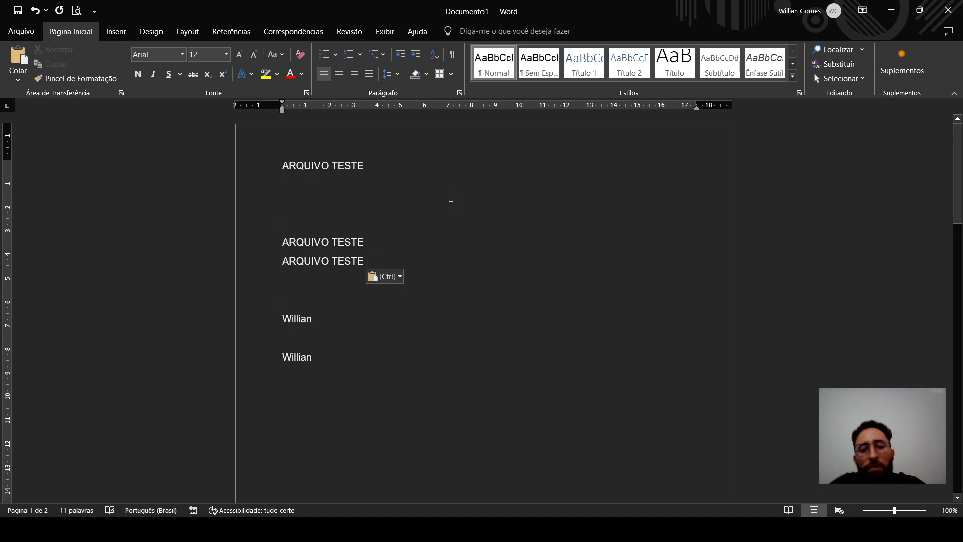
key("Up")
key("Left")
key("Left")
key("Left")
key("Left")
key("Left")
key("Left")
key("Left")
key("Left")
key("Left")
key("Left")
key("Left")
key("Left")
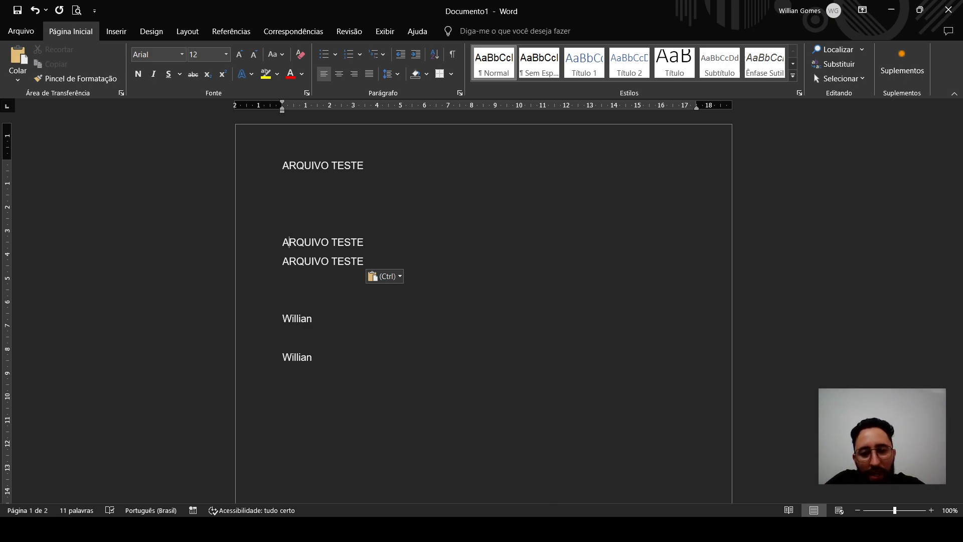
key("alt+Tab")
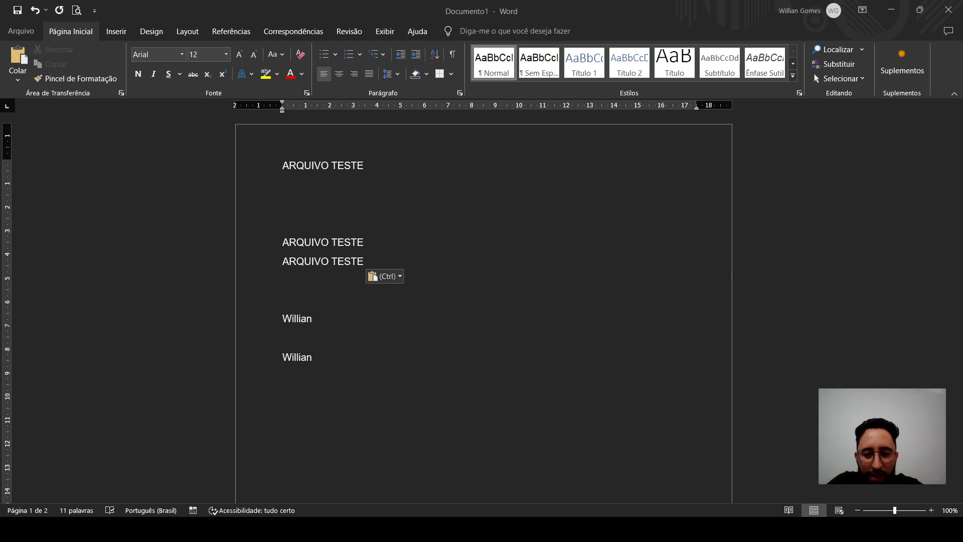
key("alt+Tab")
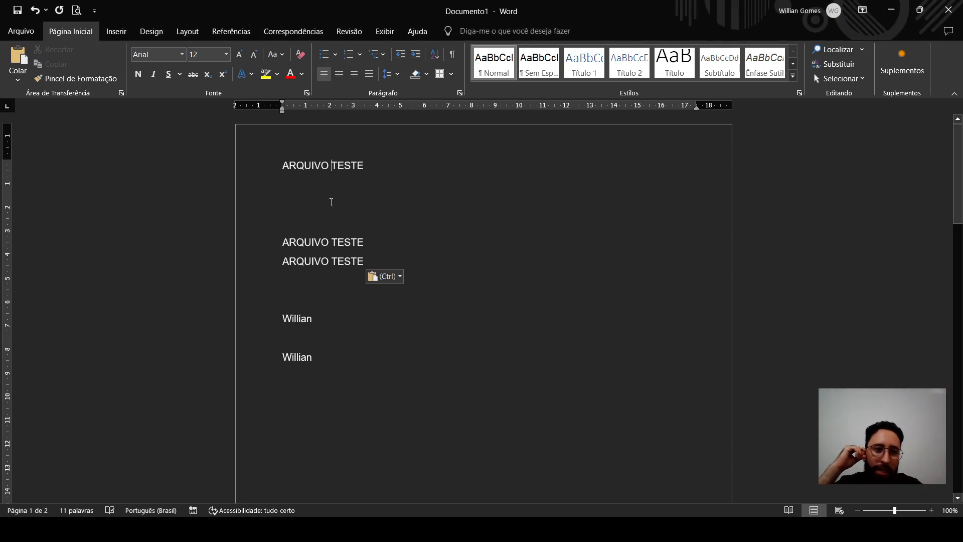
- Delete the two pasted copies, the "ARQUIVO TESTE" title and the empty lines above the first name on the first page
left_click_drag(331, 202, 372, 280)
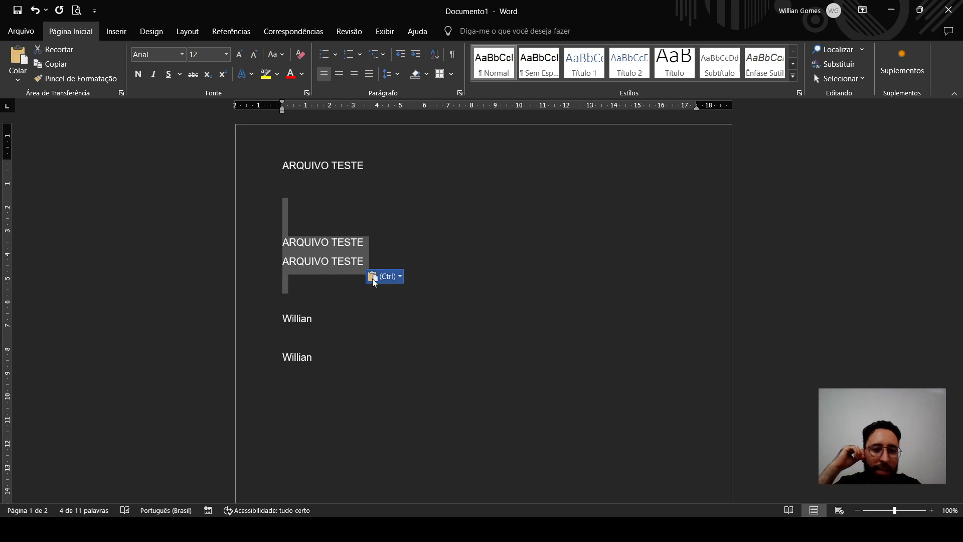
key("Delete")
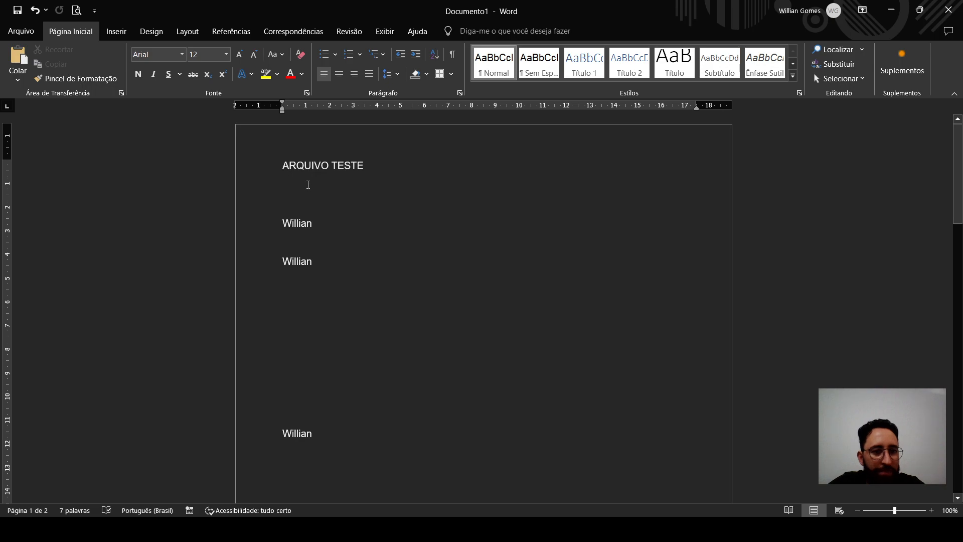
left_click_drag(282, 165, 441, 165)
key("Delete")
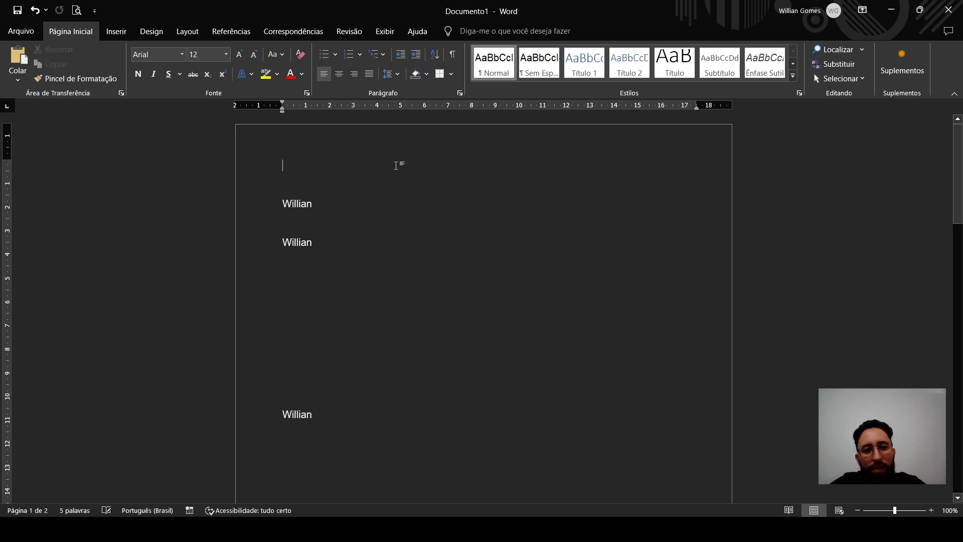
key("Delete")
key("Delete")
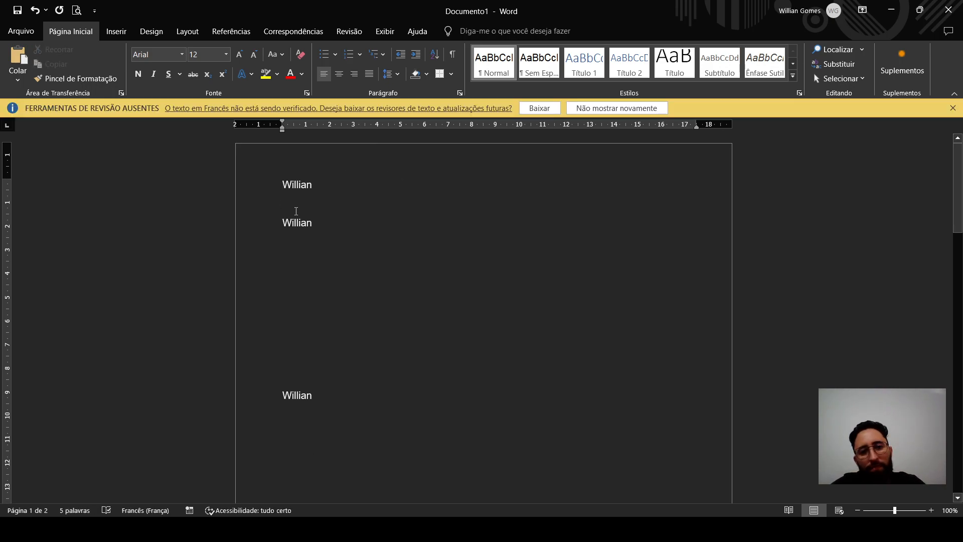
- Delete all remaining text below the first name line, including the "ARQUIVO TESTE" copy further down
left_click_drag(296, 210, 354, 473)
key("Delete")
left_click_drag(349, 326, 351, 447)
scroll(351, 447, "down", 5)
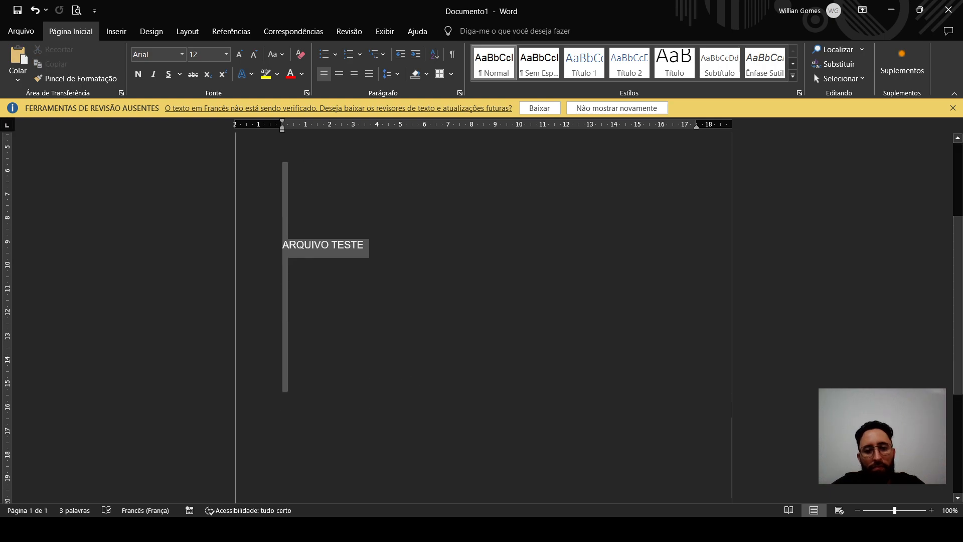
key("Delete")
- Dismiss the missing proofing tools notice and return to the name line at the start of the document
scroll(423, 334, "up", 3)
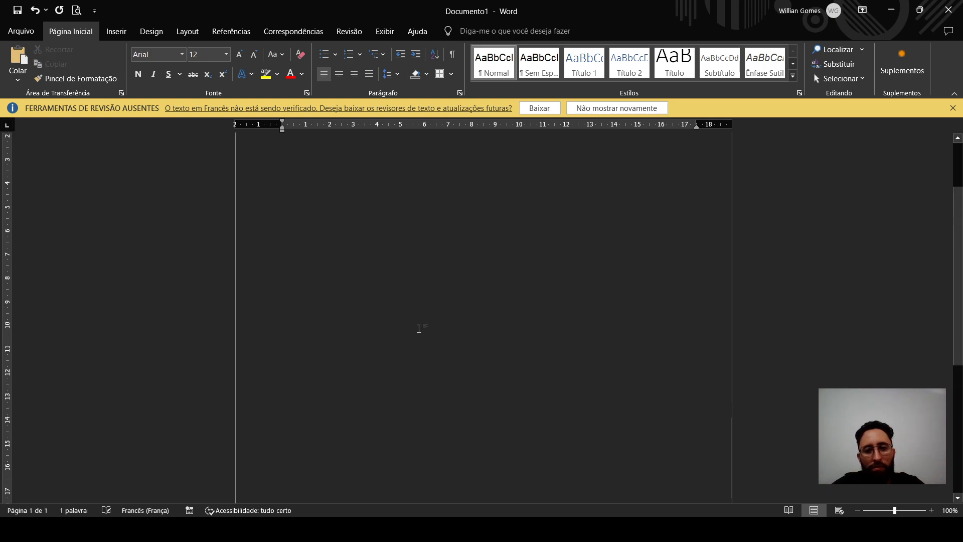
left_click(953, 108)
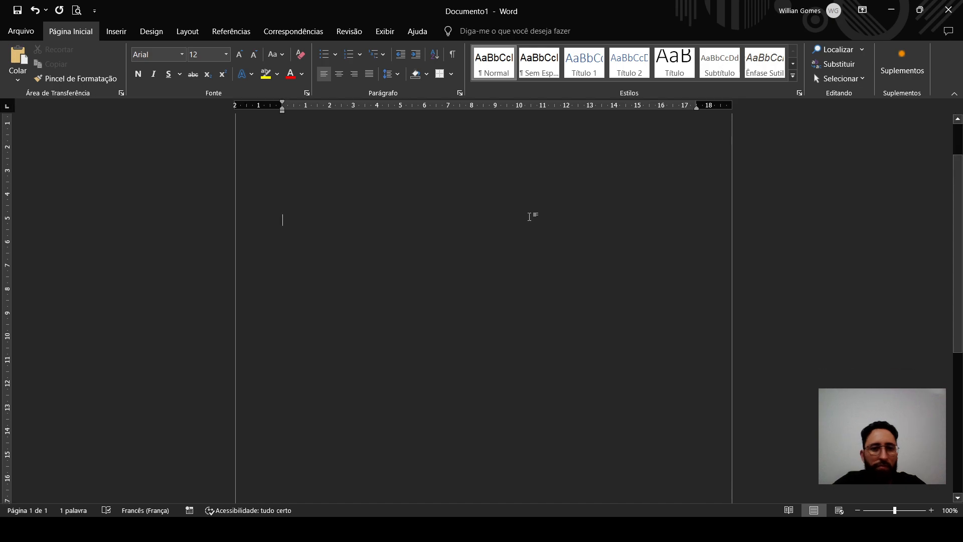
scroll(532, 213, "up", 2)
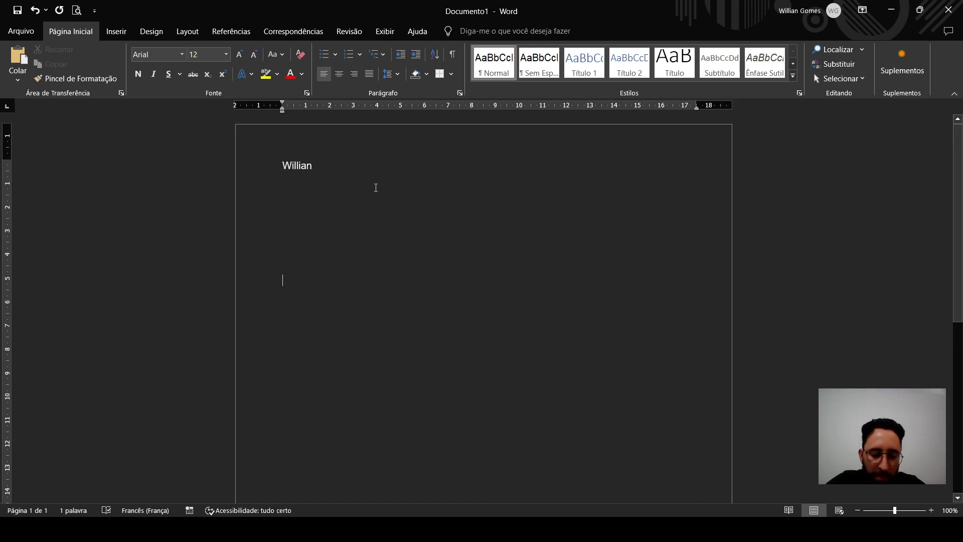
scroll(373, 185, "up", 1)
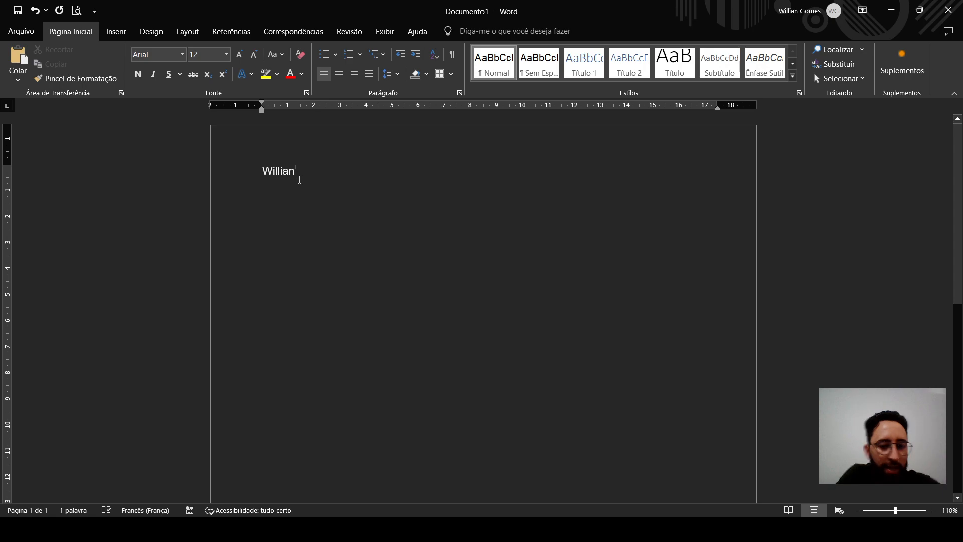
- Add a new line reading 12345 directly below the name line
key("Return")
type("123")
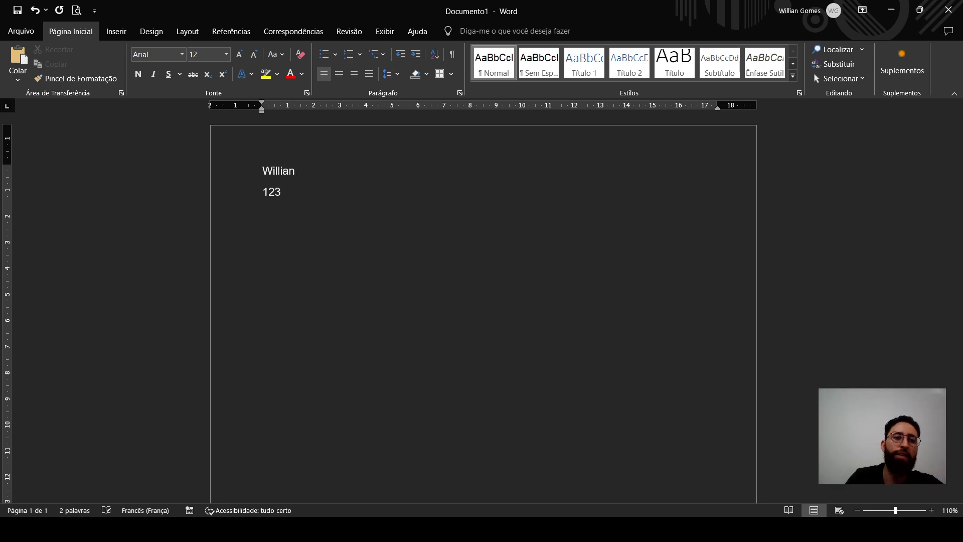
type("45")
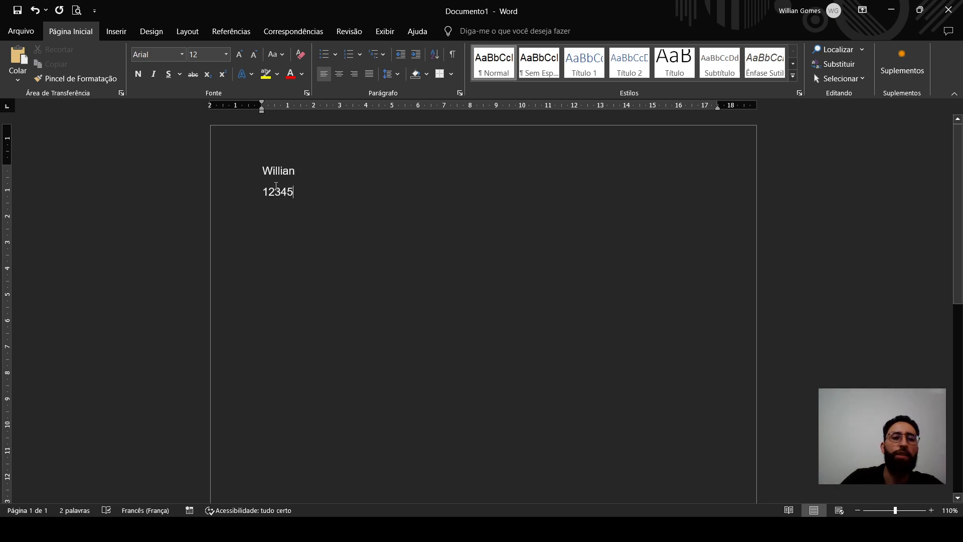
scroll(276, 185, "up", 4)
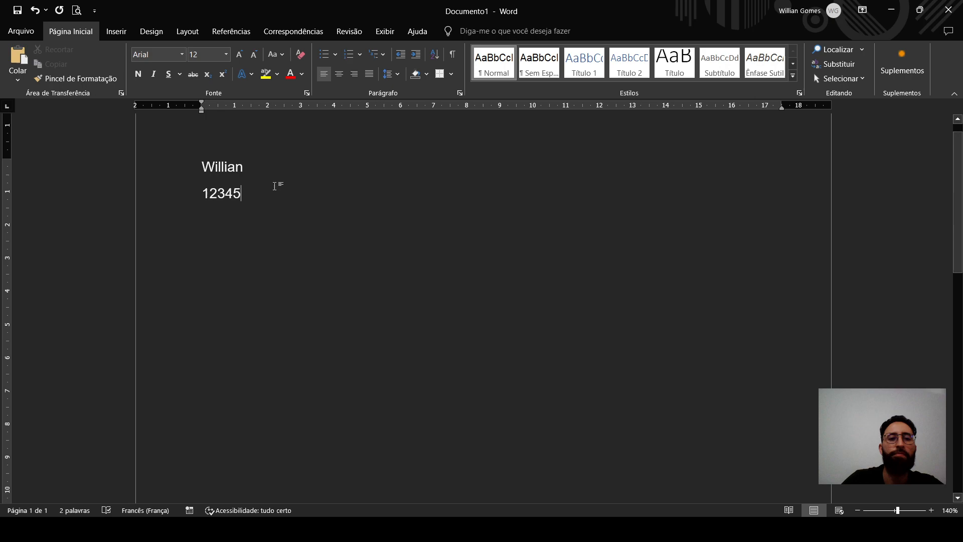
- Select the name line and increase its font size step by step to 48
left_click(230, 159)
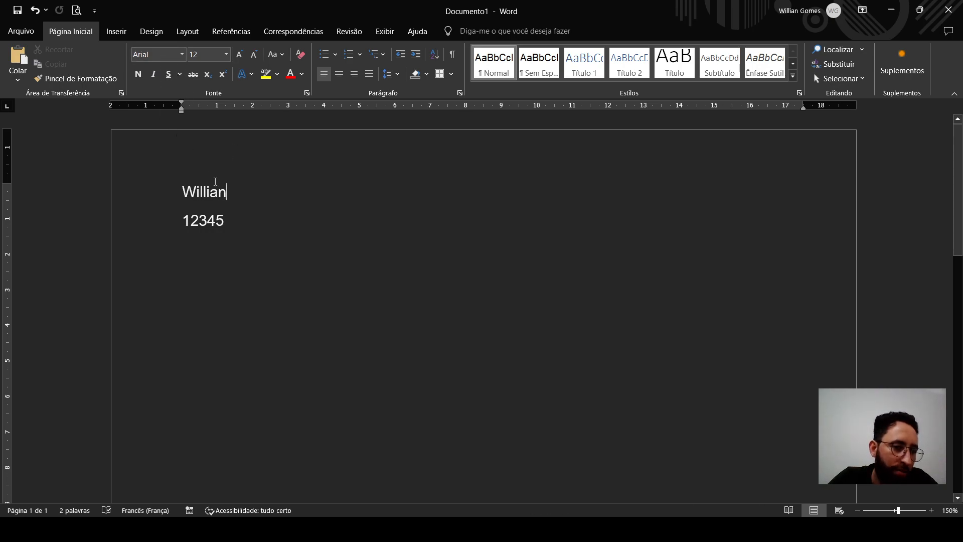
triple_click(235, 193)
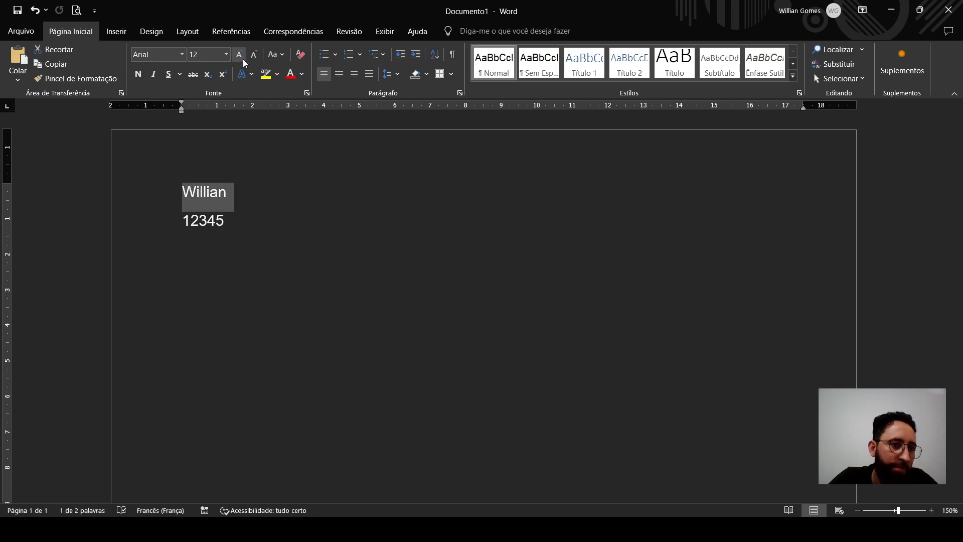
left_click(220, 187)
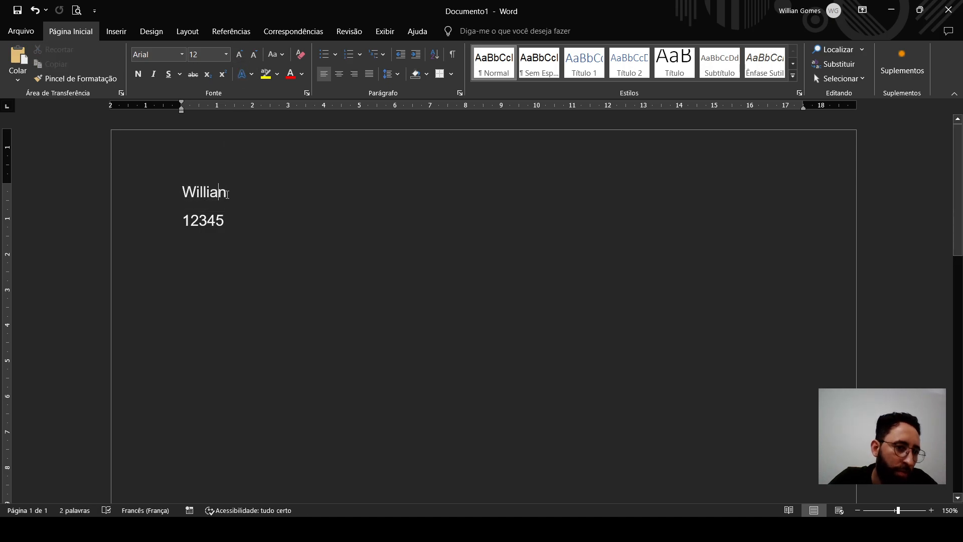
left_click(149, 193)
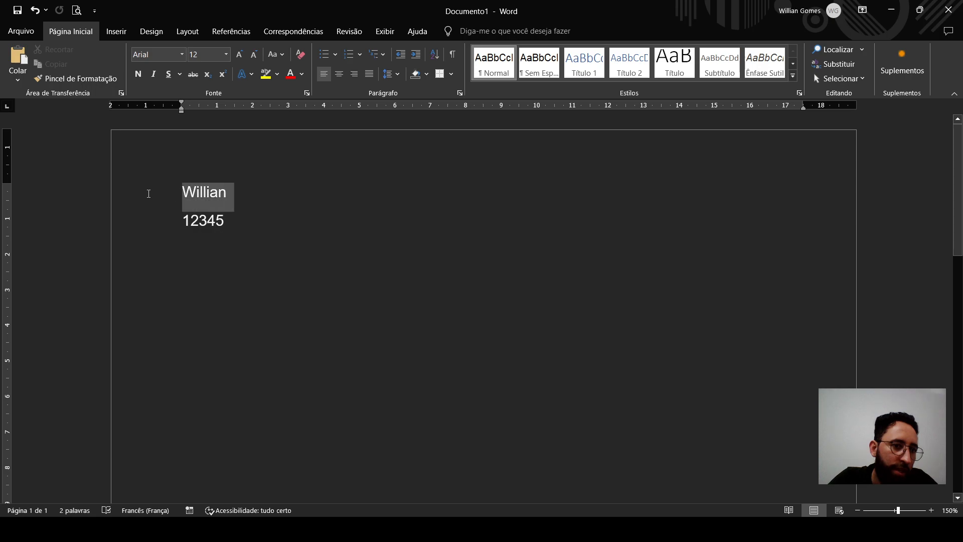
left_click(242, 56)
left_click(242, 56)
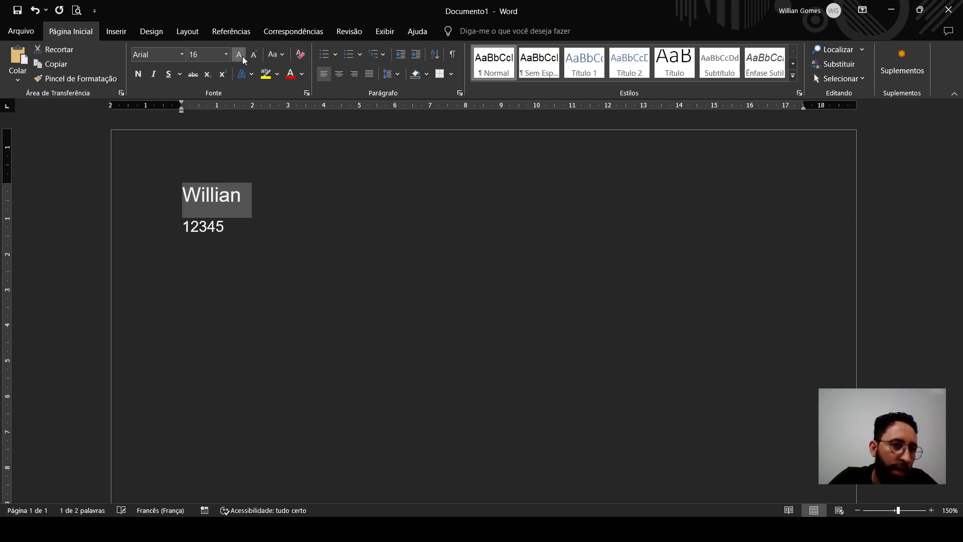
left_click(242, 56)
left_click(243, 57)
left_click(242, 57)
left_click(242, 56)
left_click(243, 56)
left_click(243, 57)
left_click(243, 56)
left_click(242, 56)
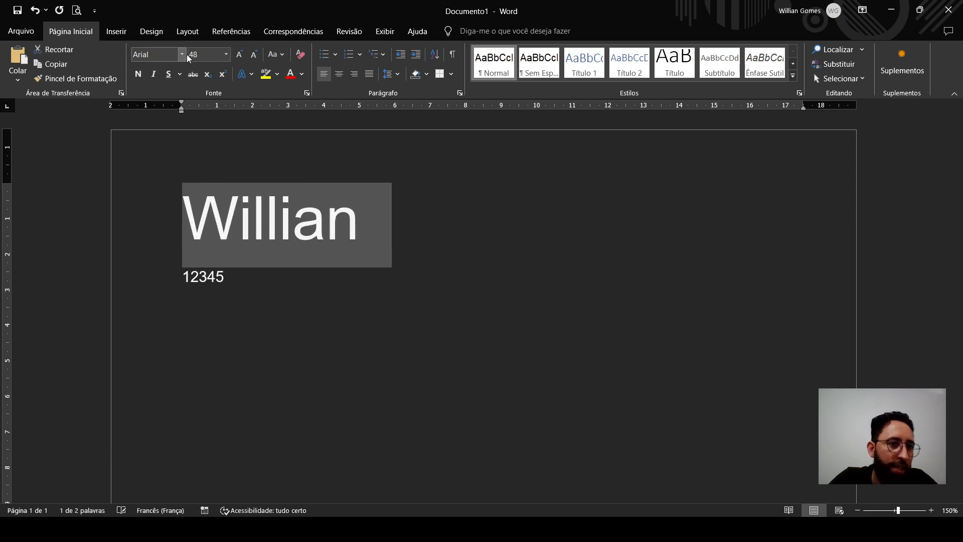
- Set the selected name line's font size to 80
left_click(218, 54)
type("80")
key("Return")
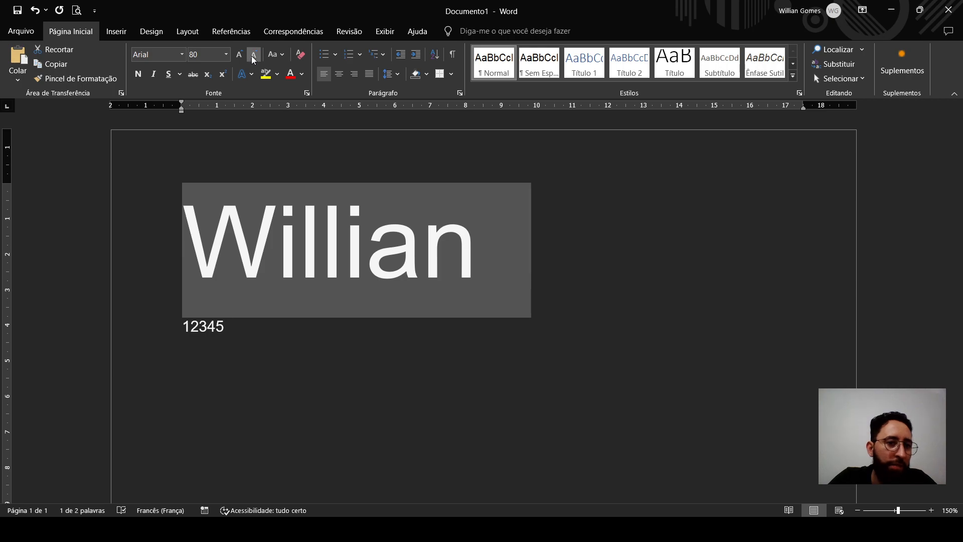
- Decrease the name line's font size step by step to 18
left_click(254, 59)
left_click(254, 59)
left_click(253, 59)
left_click(253, 59)
left_click(254, 59)
left_click(254, 59)
left_click(253, 60)
left_click(254, 60)
- Increase the name line's font size step by step back to 80
left_click(240, 54)
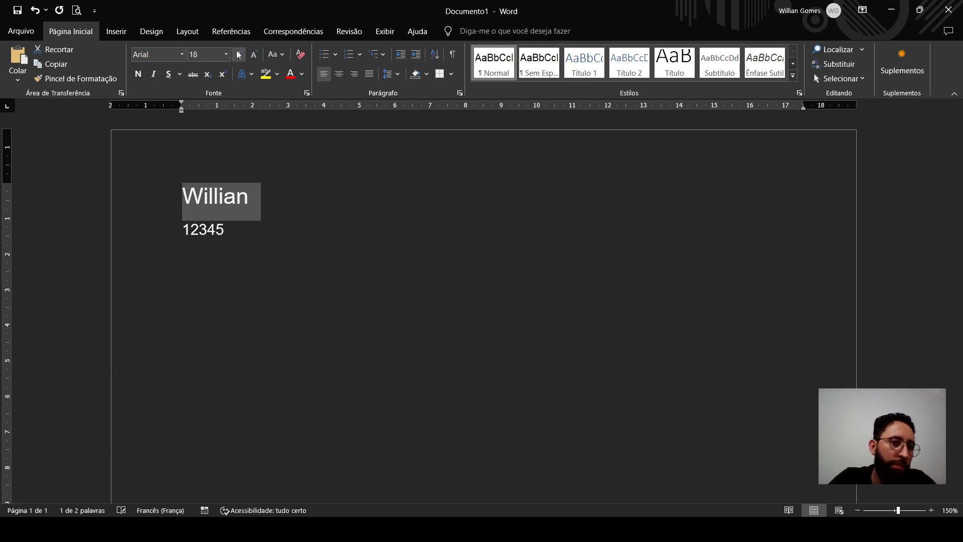
left_click(239, 54)
left_click(240, 55)
left_click(240, 54)
left_click(240, 55)
left_click(239, 54)
left_click(239, 54)
left_click(239, 55)
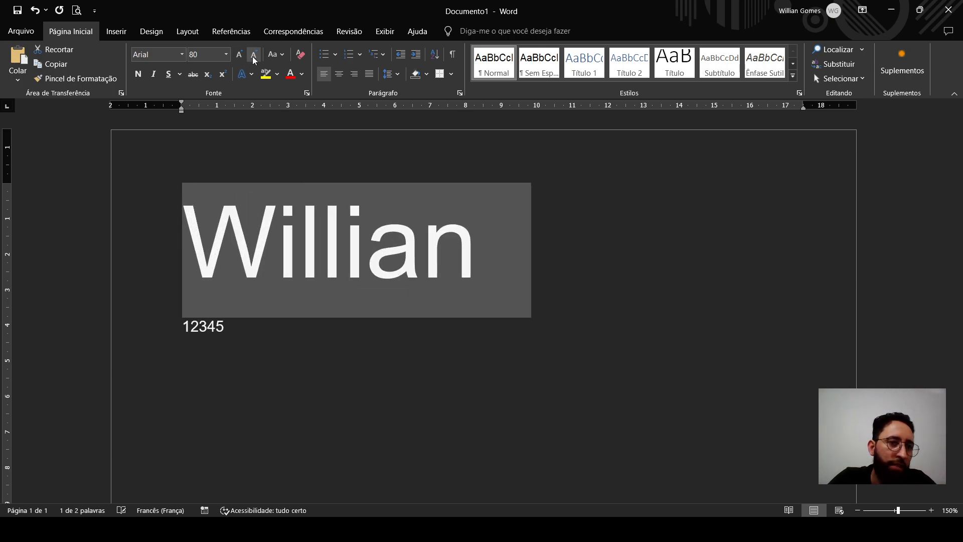
- Shrink and grow the name line's font size in steps, ending at 90
left_click(253, 54)
left_click(253, 54)
left_click(239, 54)
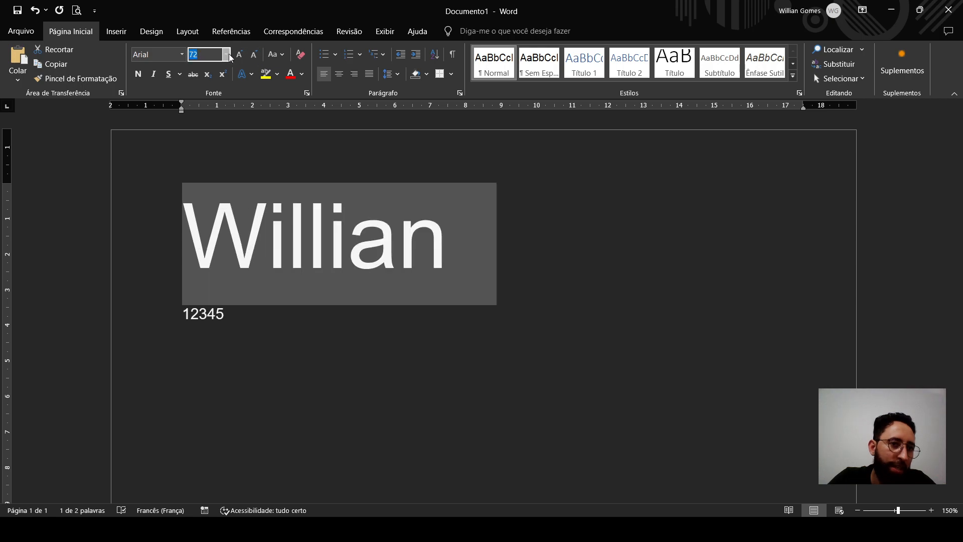
left_click(250, 60)
left_click(250, 59)
left_click(250, 59)
left_click(250, 60)
left_click(239, 56)
left_click(240, 55)
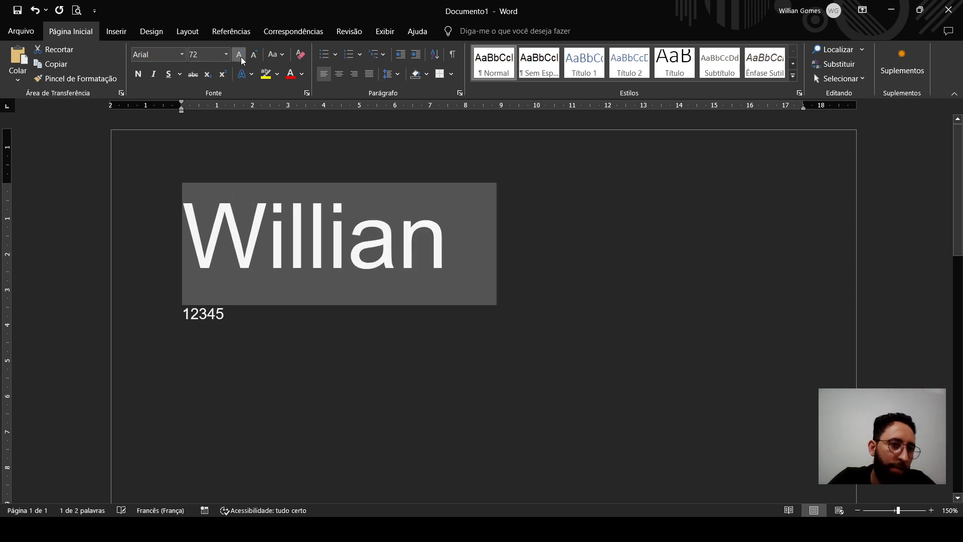
left_click(240, 55)
left_click(240, 55)
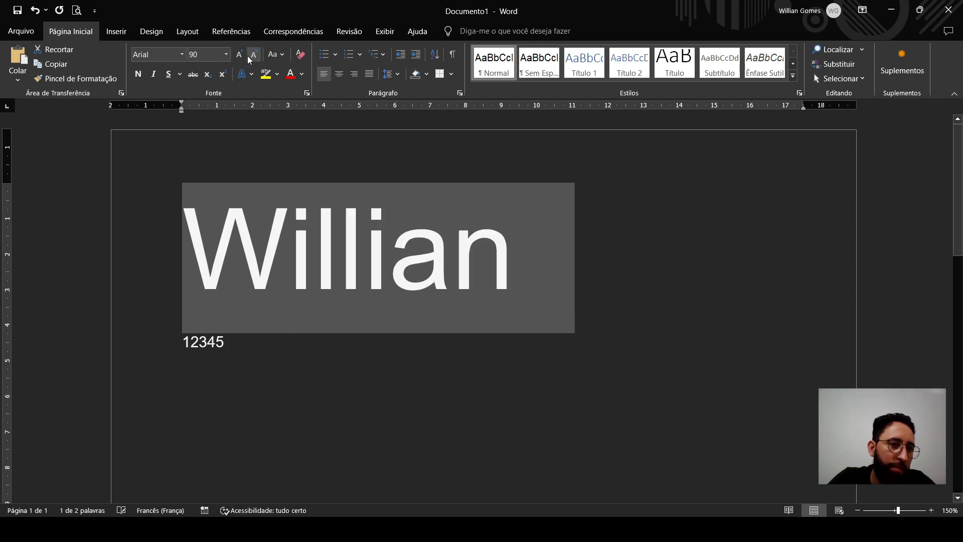
- Cycle the name line's letter case through lowercase, uppercase and capitalize each word
left_click(480, 224)
left_click(530, 243)
left_click_drag(527, 247, 265, 204)
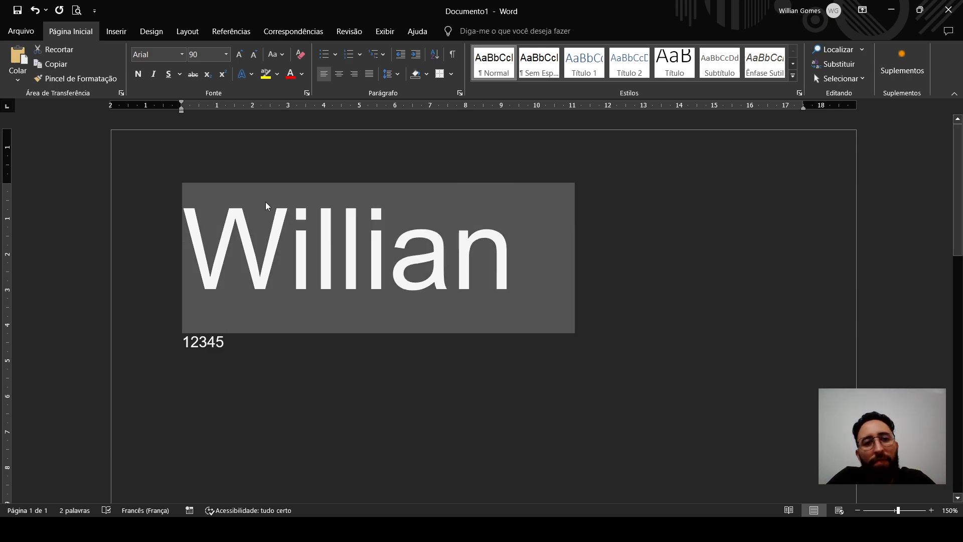
left_click(288, 211)
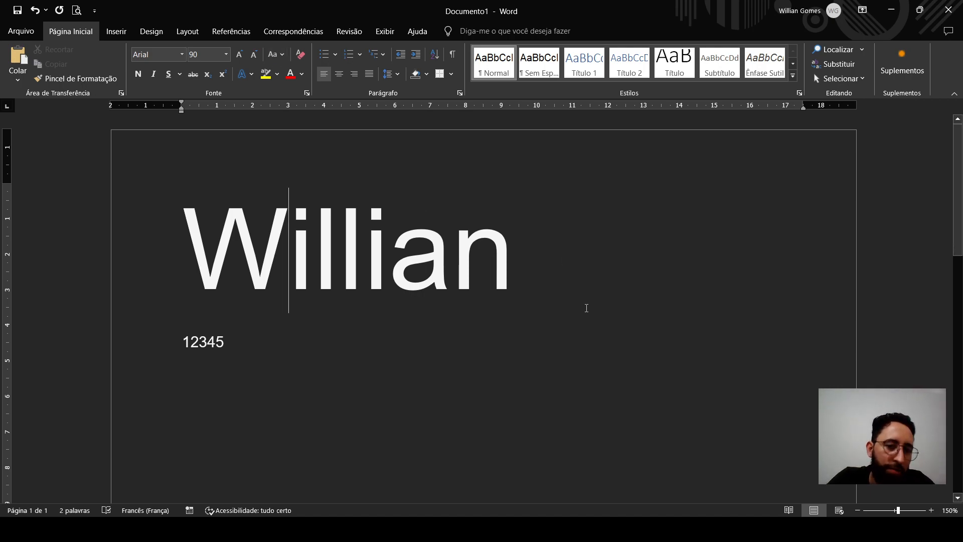
left_click_drag(525, 251, 195, 241)
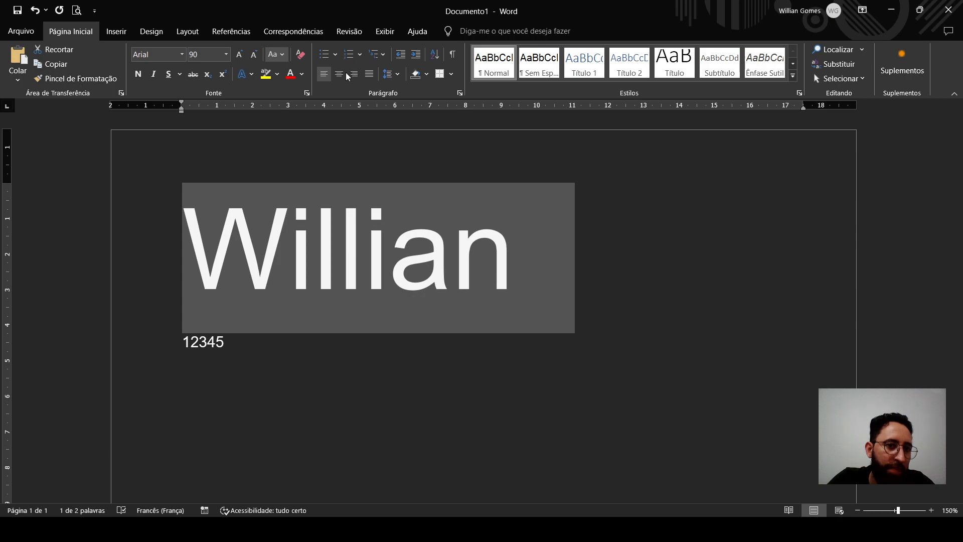
left_click(295, 85)
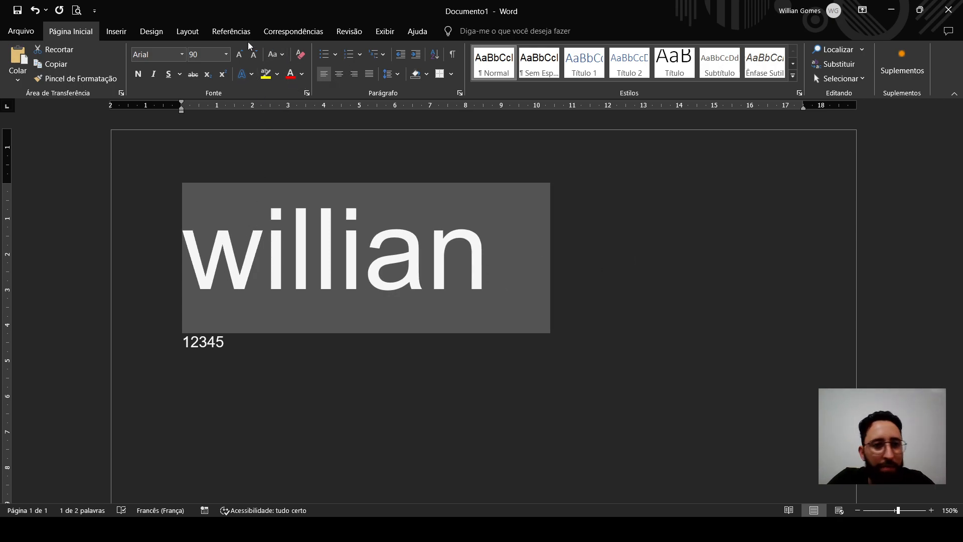
left_click(303, 99)
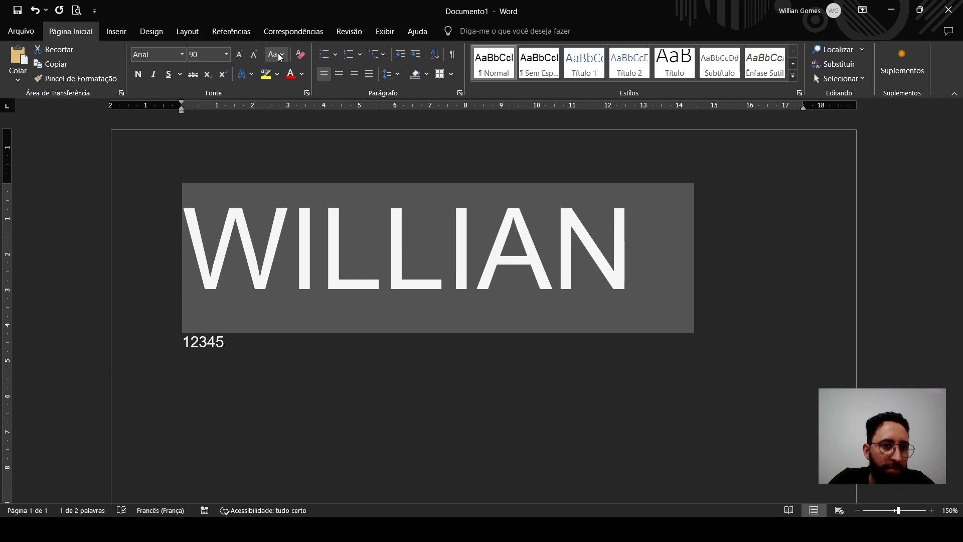
left_click(304, 116)
left_click(435, 280)
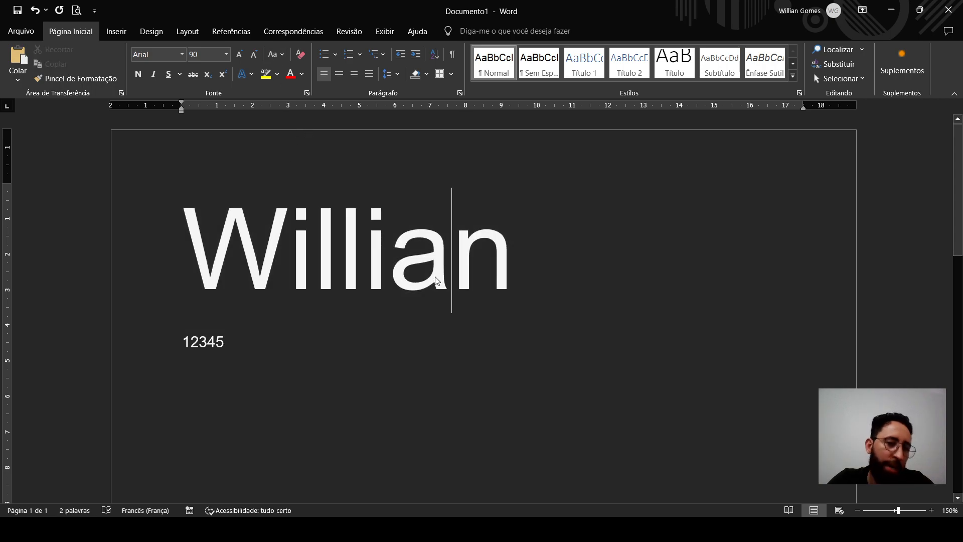
- Invert the name line's letter case with toggle case and restore its initial capital
left_click_drag(520, 269, 179, 251)
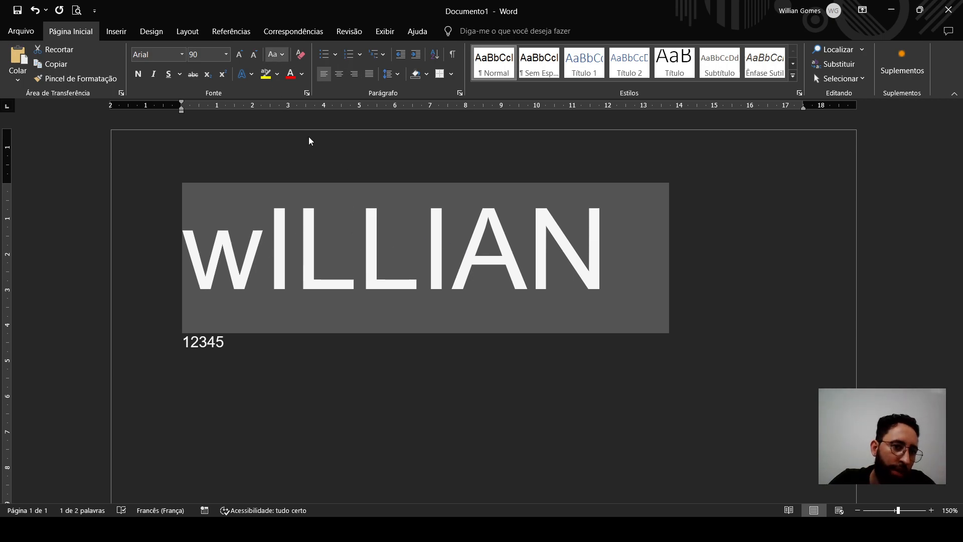
key("shift+F3")
left_click(301, 277)
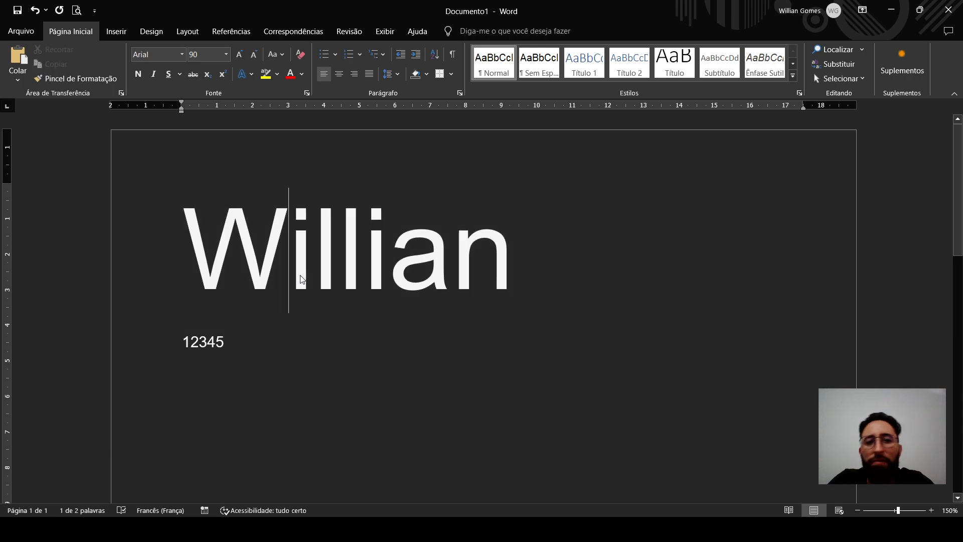
left_click(392, 262)
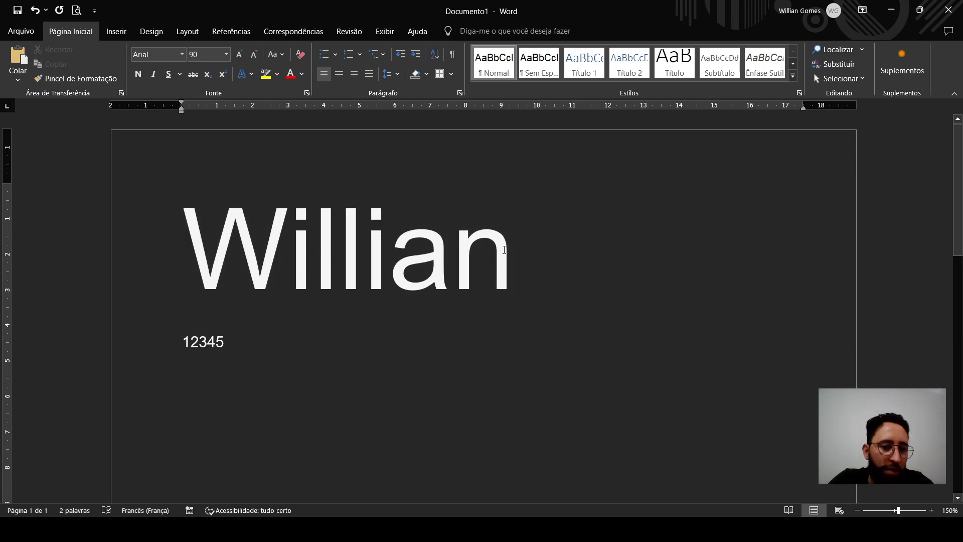
- Apply bold formatting to the name line and remove it again
left_click_drag(504, 250, 206, 171)
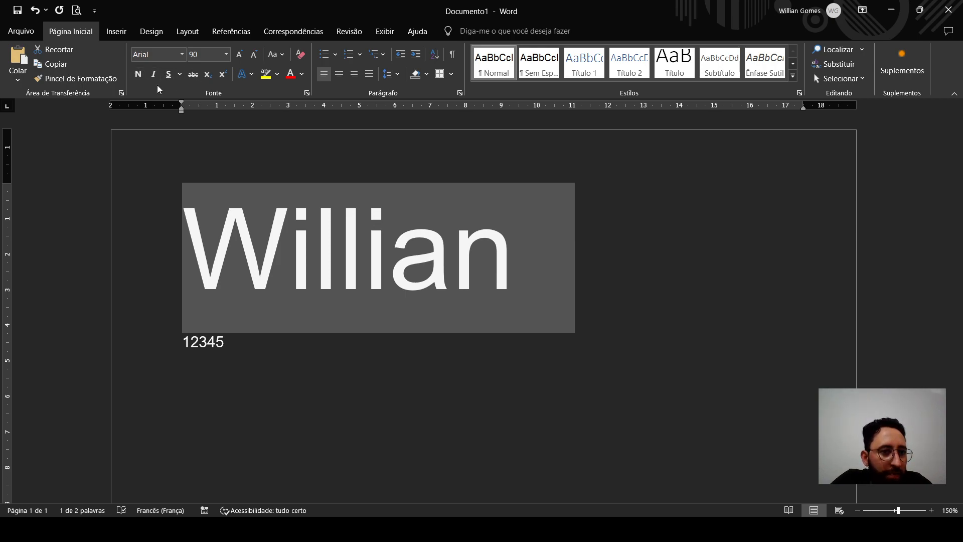
left_click(138, 74)
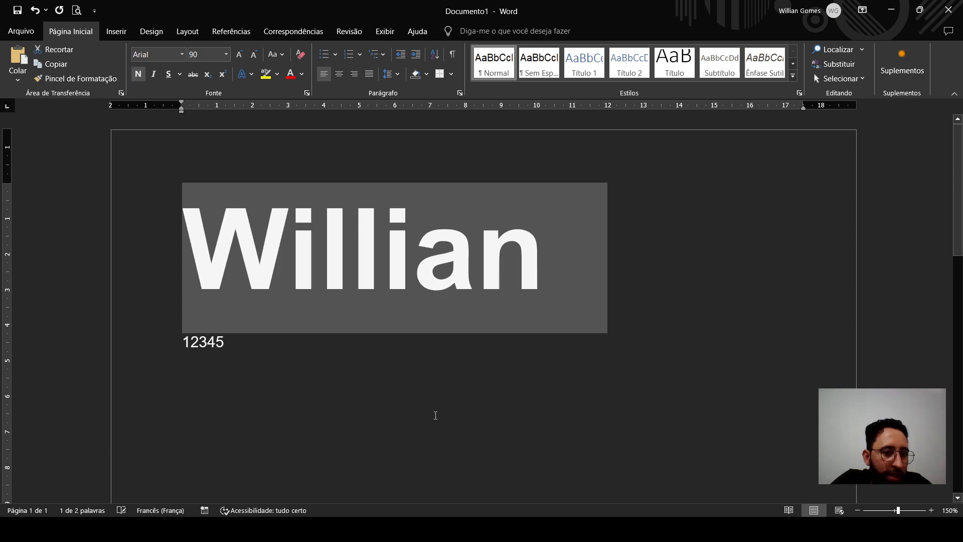
left_click(141, 73)
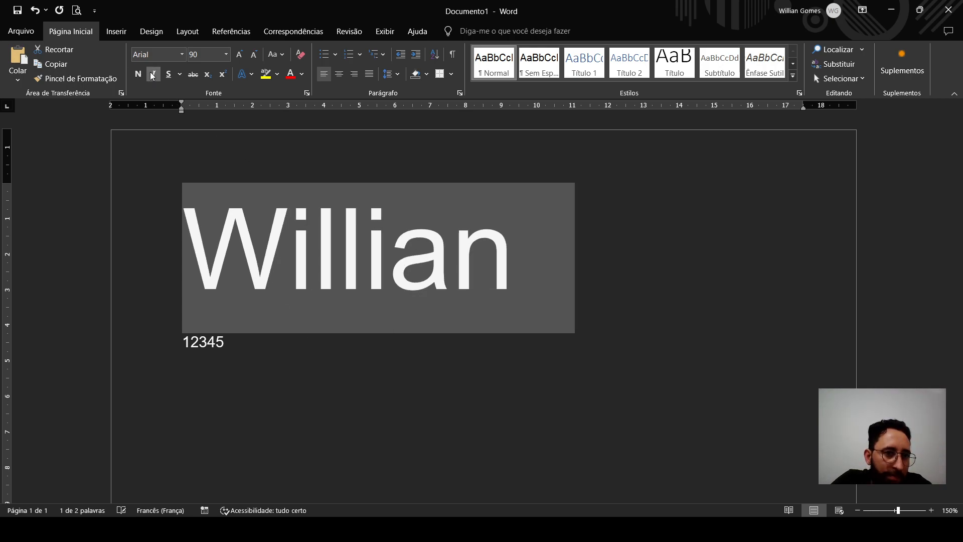
- Apply and remove italic and underline formatting on the name line, one after the other
left_click(152, 74)
left_click(152, 74)
left_click(169, 74)
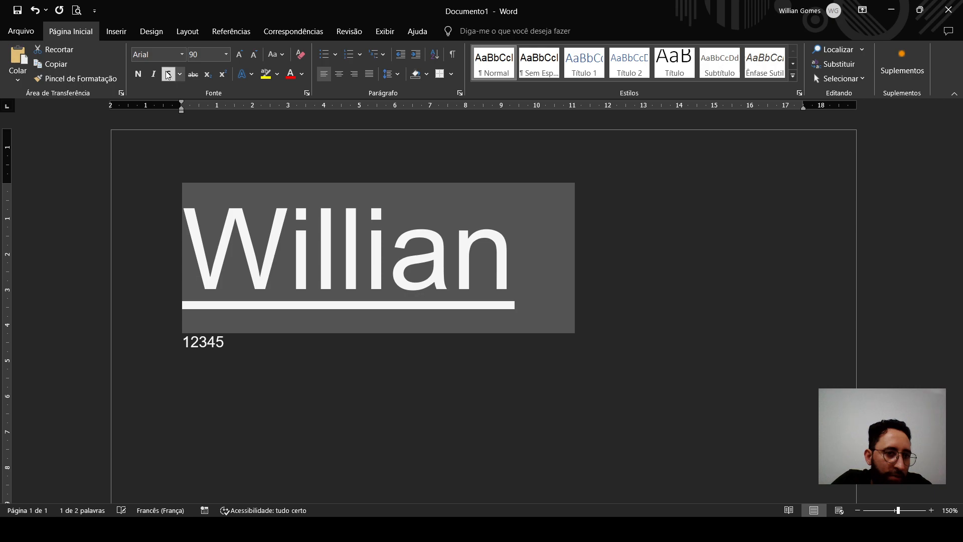
left_click(168, 75)
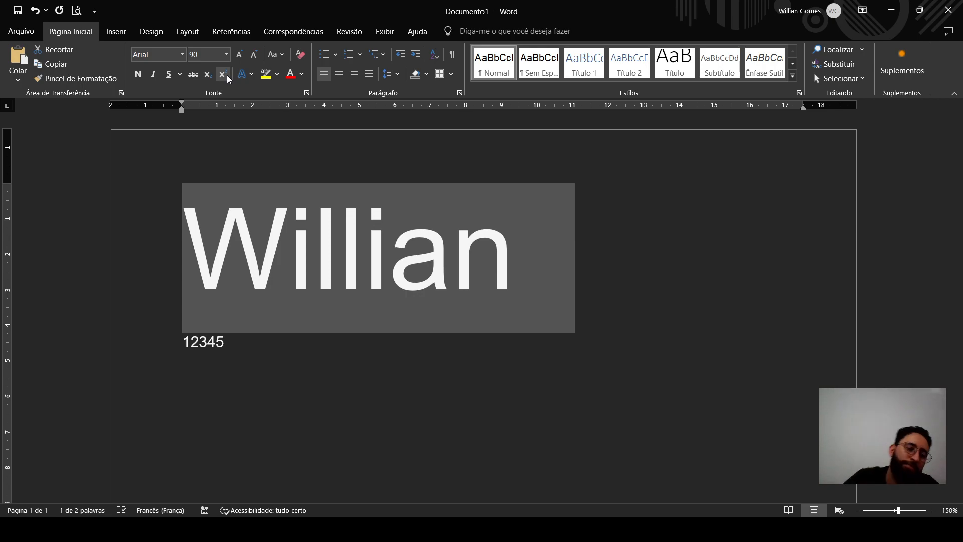
- Insert a new line with the text "X2" between the name line and 12345
left_click(390, 194)
left_click(527, 273)
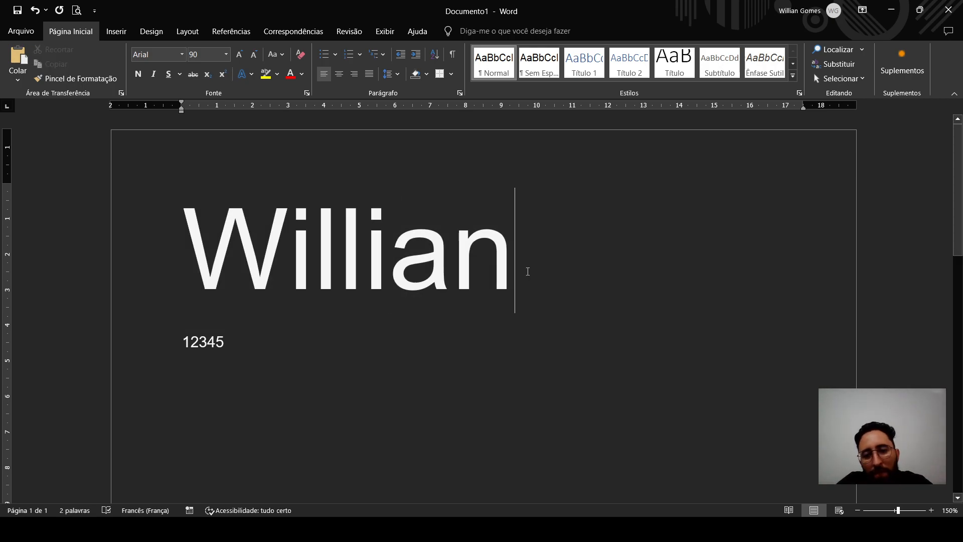
key("Return")
scroll(528, 271, "down", 3)
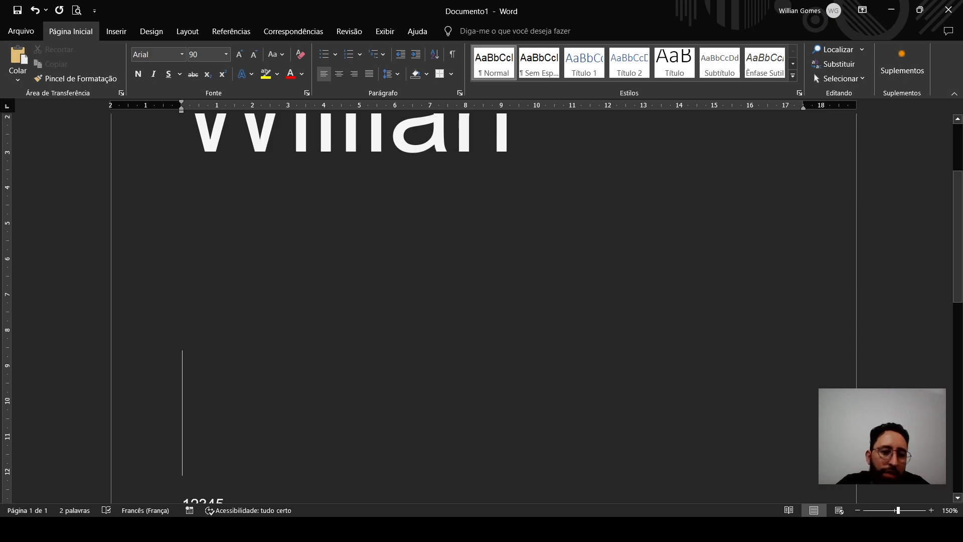
type("X2")
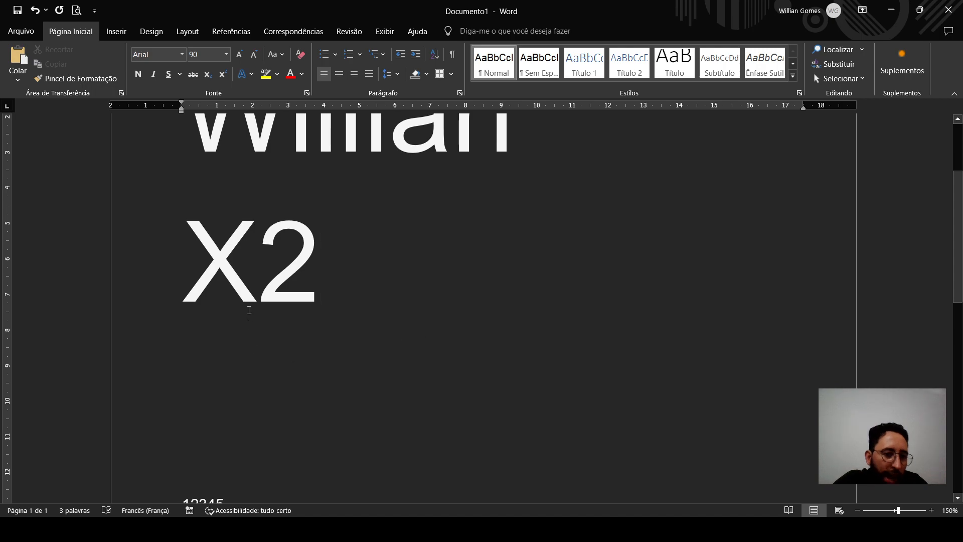
- Format the 2 in the "X2" line as superscript
left_click(266, 272)
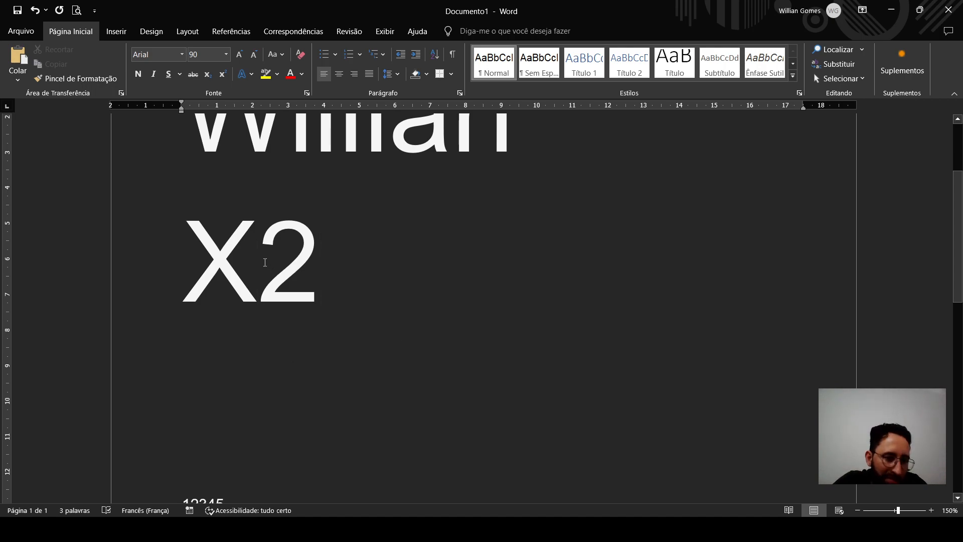
scroll(267, 265, "up", 1)
scroll(266, 265, "up", 1)
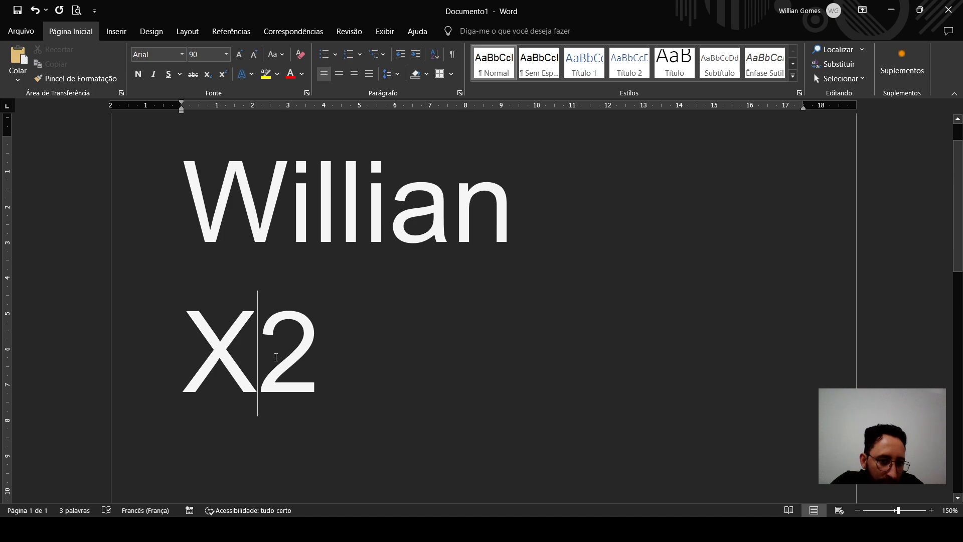
left_click_drag(275, 357, 310, 363)
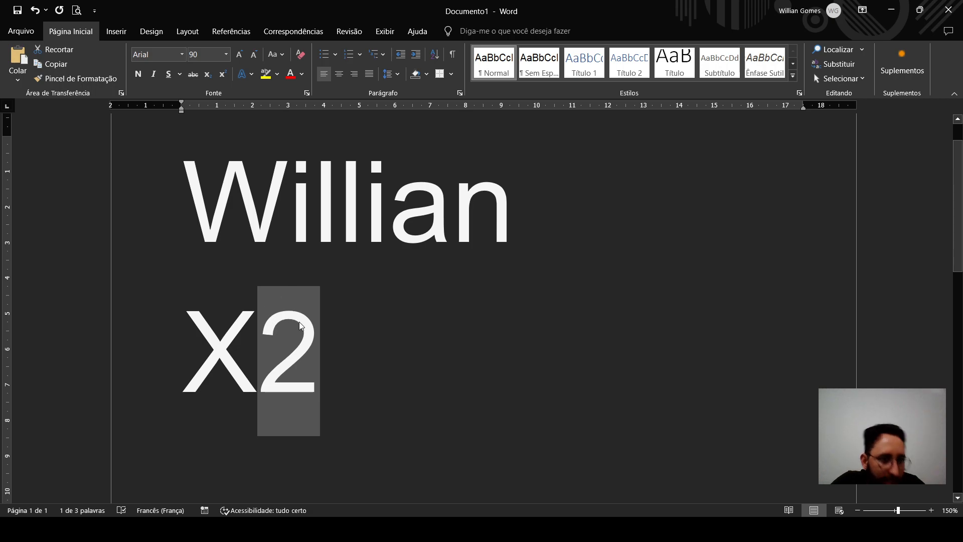
left_click(223, 74)
left_click(276, 387)
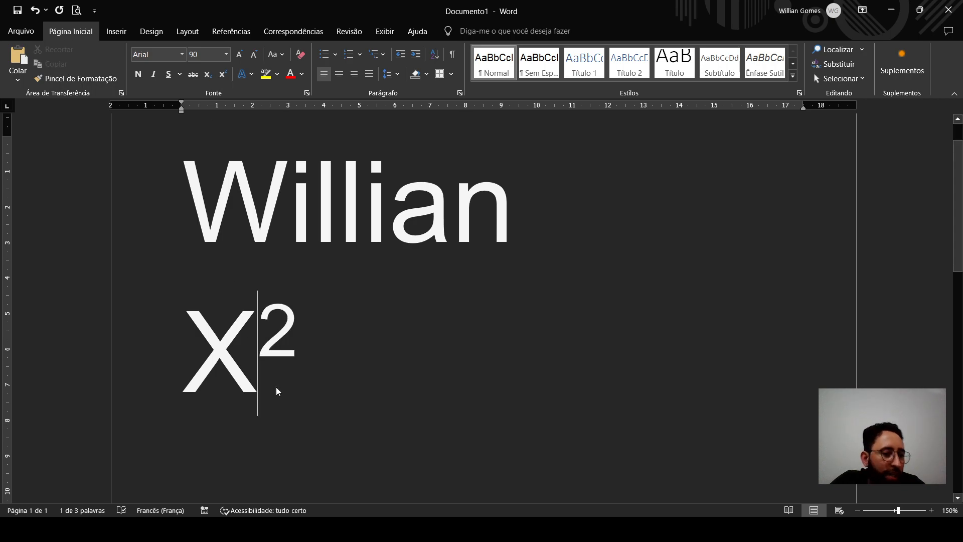
left_click(307, 360)
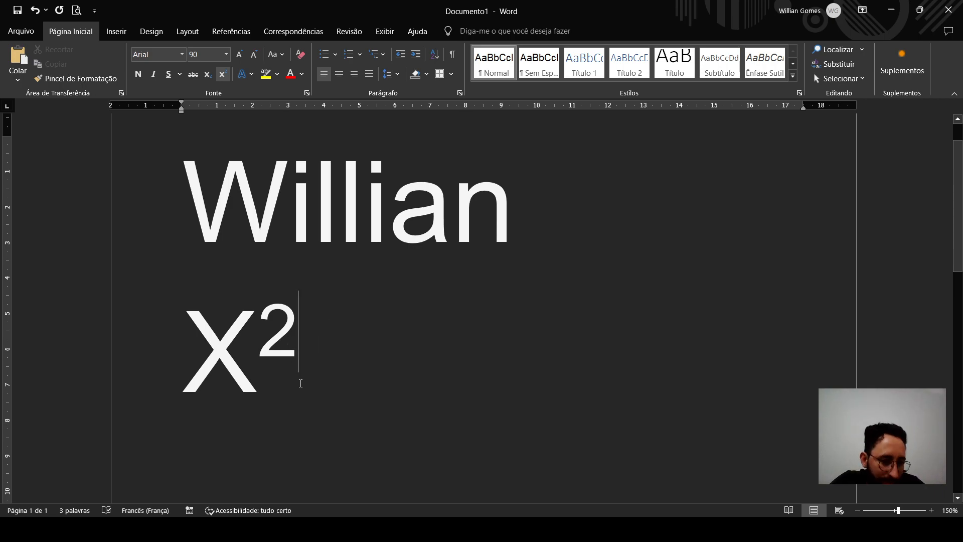
- Add a new line below the X² line with the text "Opção A1"
key("Return")
key("Return")
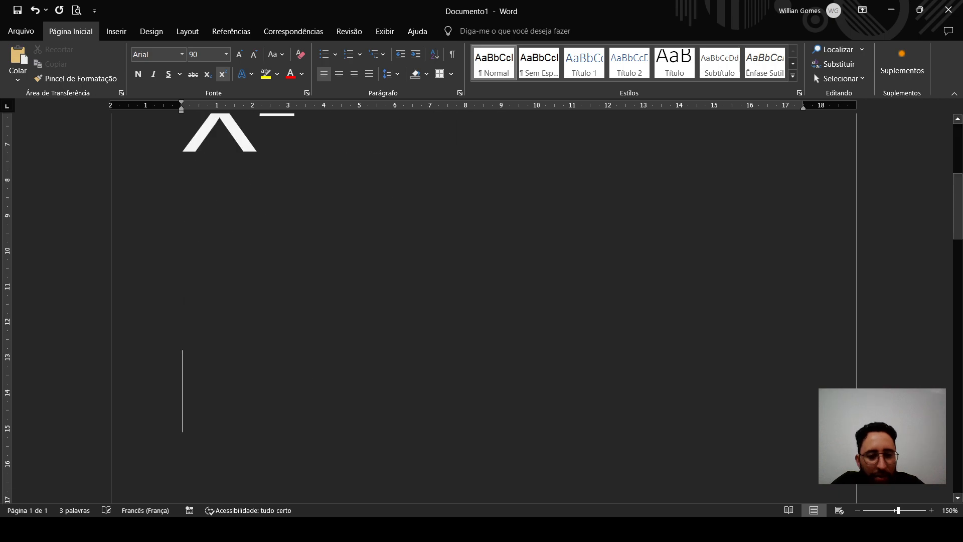
scroll(258, 314, "up", 3)
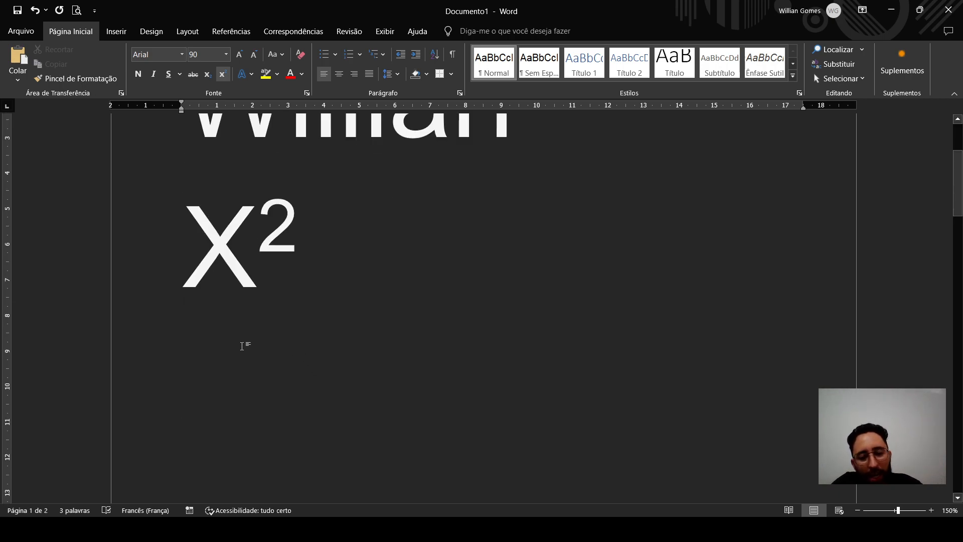
type("A")
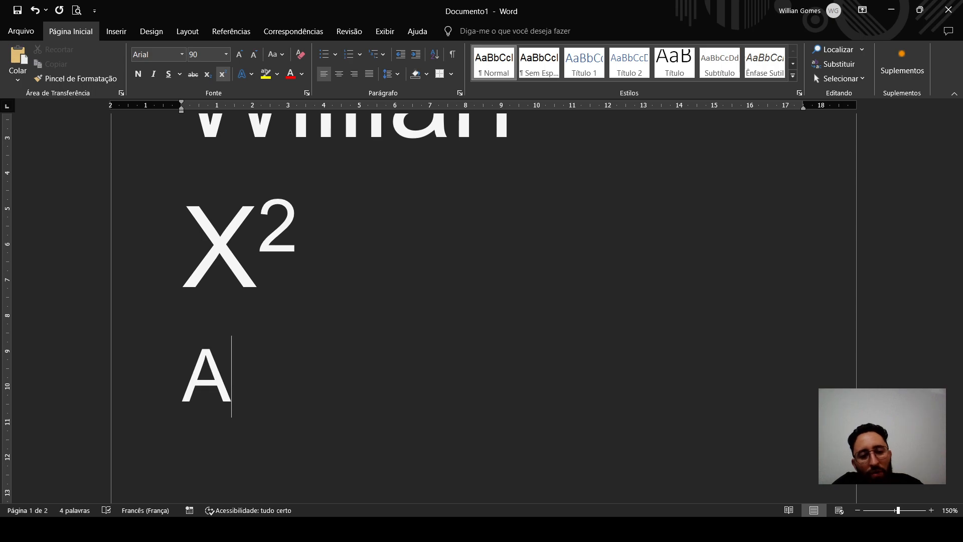
type("1")
key("Left")
key("Left")
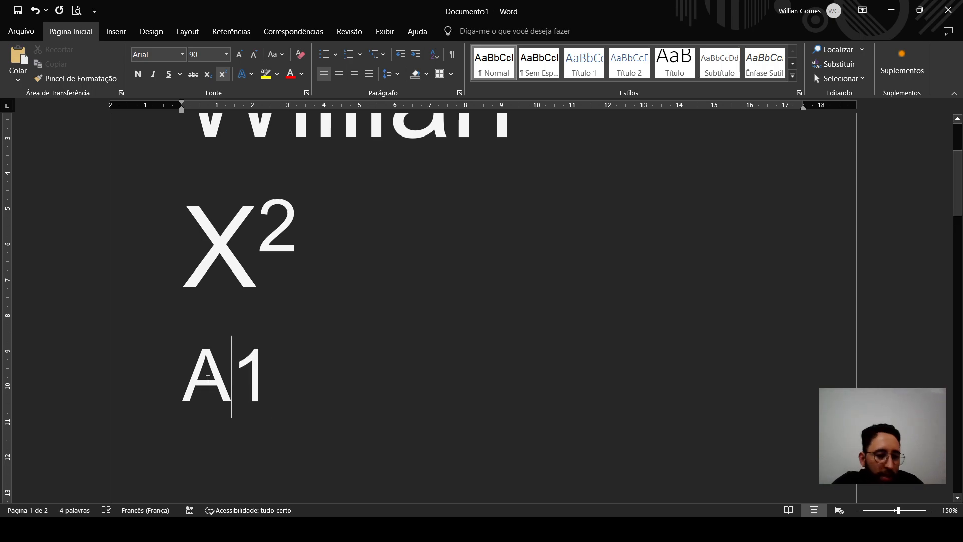
type("Opção")
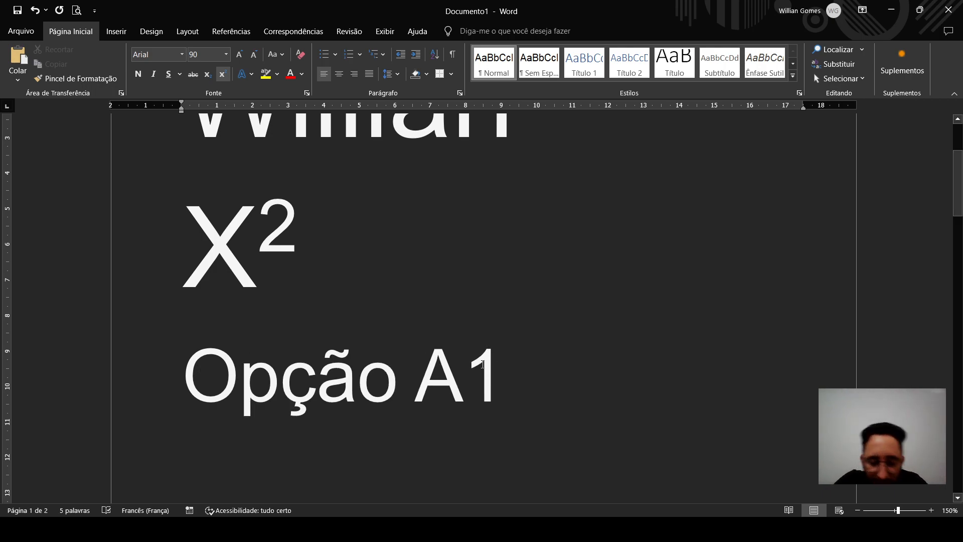
- Format the 1 in "Opção A1" as subscript instead of superscript
left_click_drag(465, 376, 486, 372)
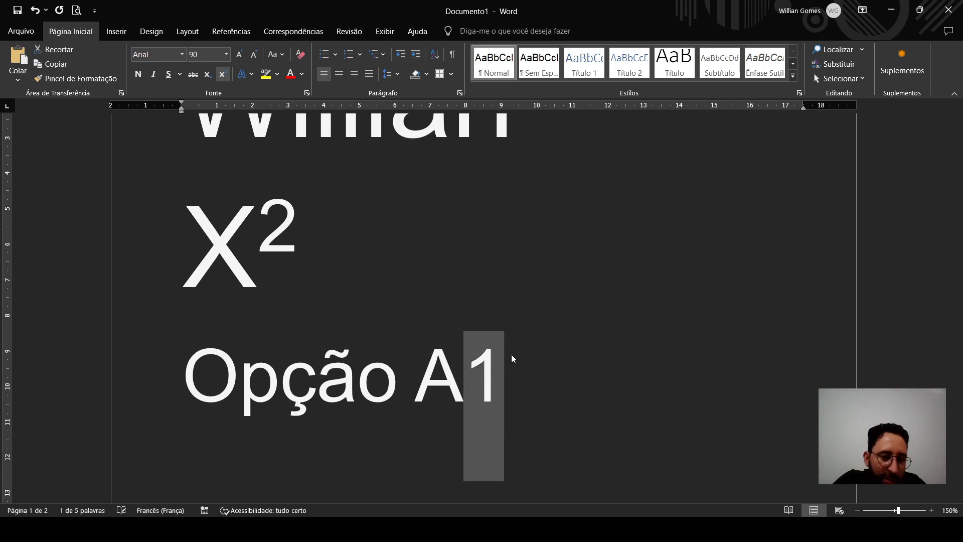
left_click(208, 74)
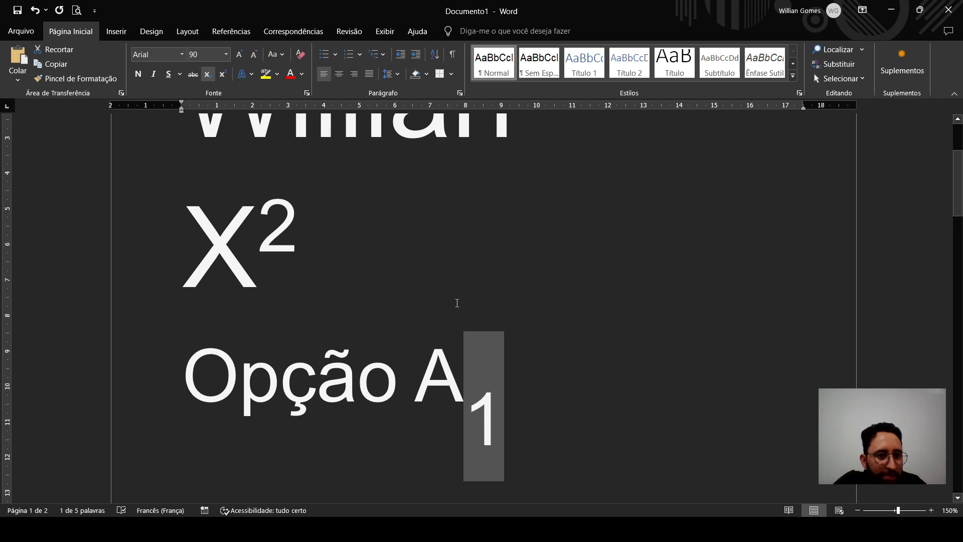
left_click(419, 271)
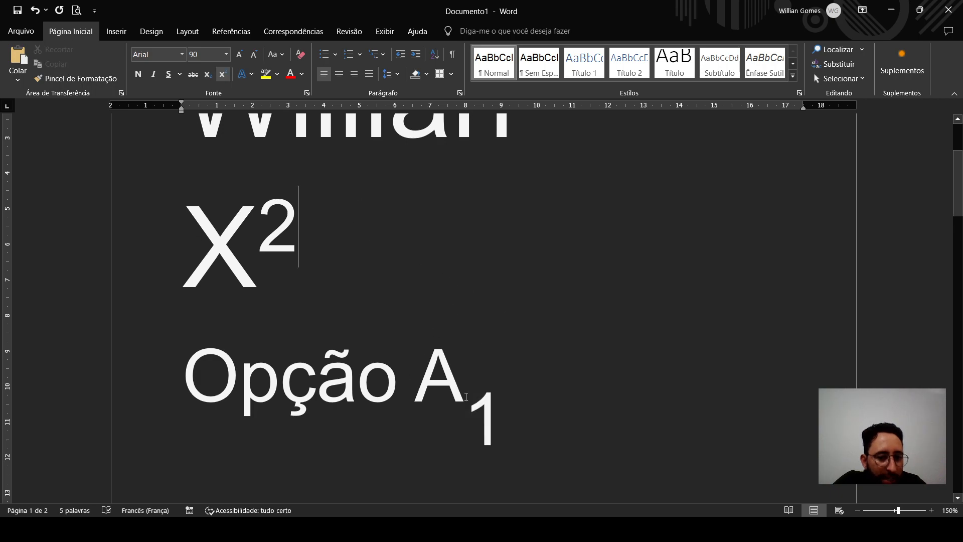
- Shrink the subscript 1 to font size 28, enlarge it to 100, and restore its size of 90
scroll(402, 322, "up", 1)
left_click(458, 442)
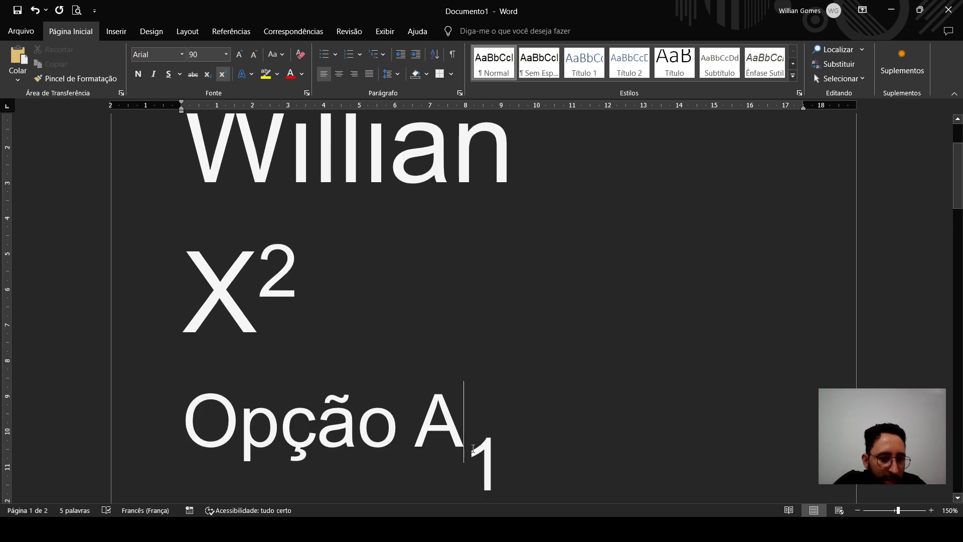
left_click_drag(497, 465, 475, 457)
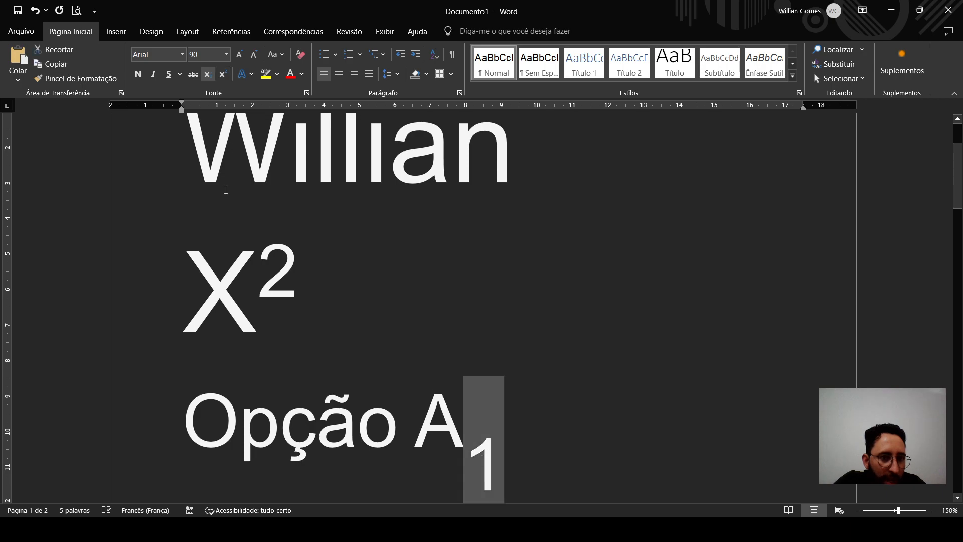
left_click(254, 56)
left_click(256, 57)
left_click(256, 57)
left_click(256, 57)
left_click(256, 55)
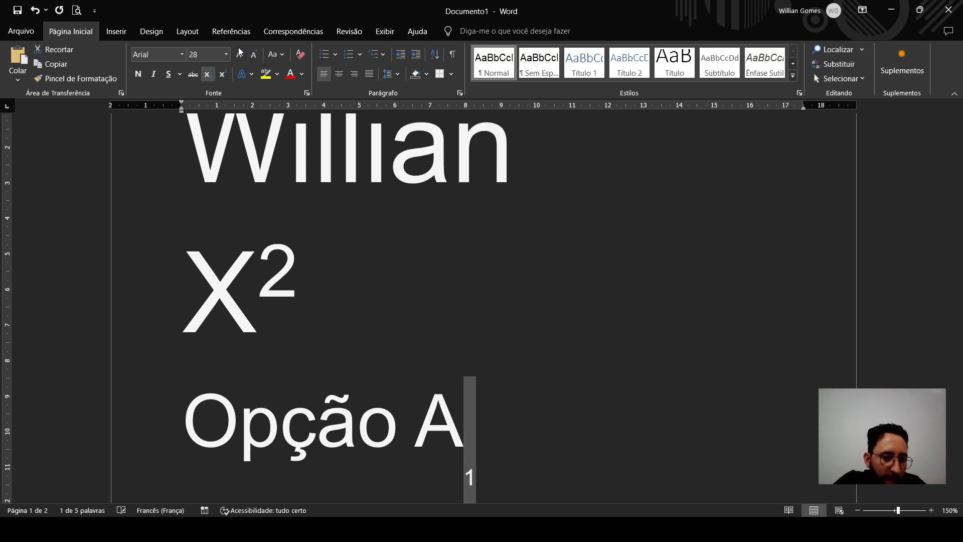
left_click(244, 52)
left_click(245, 52)
left_click(245, 52)
left_click(244, 52)
left_click(245, 54)
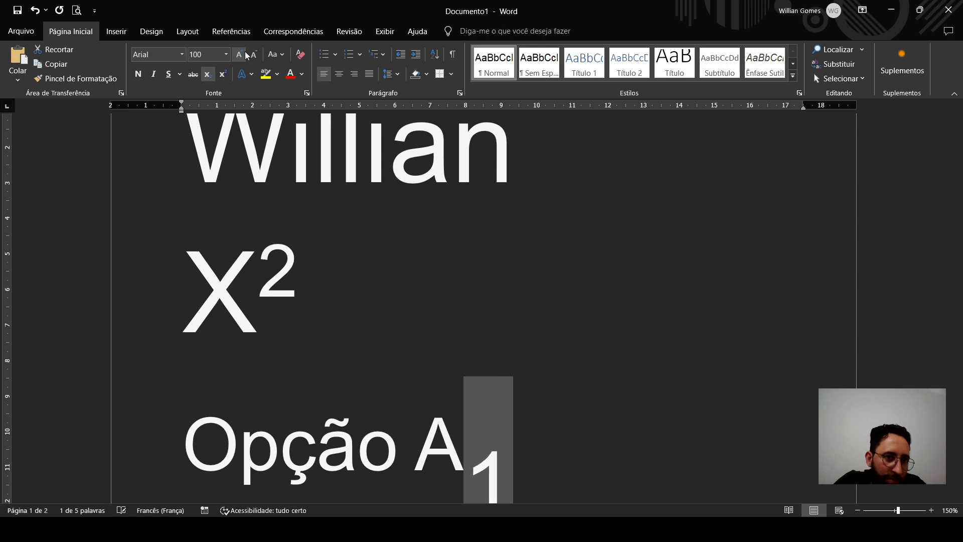
left_click(398, 421)
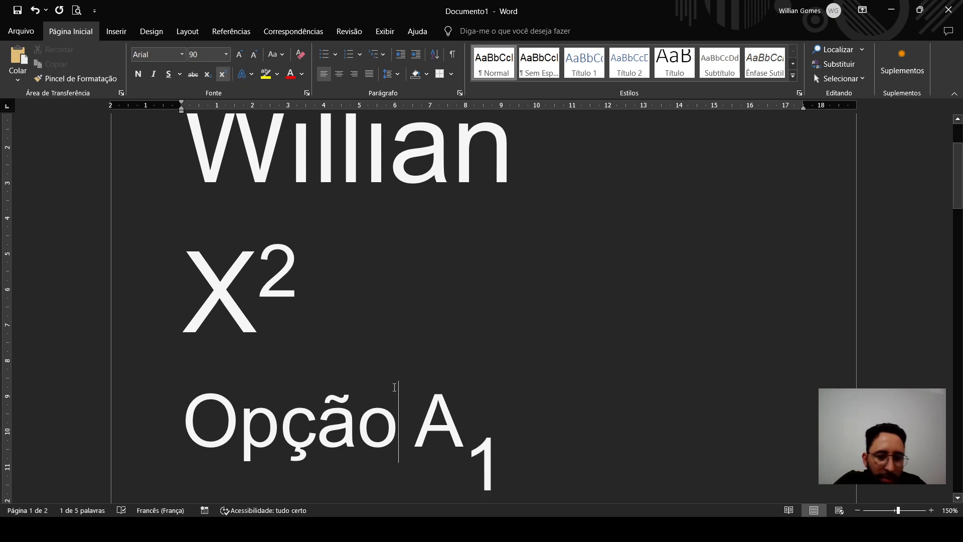
- Preview the text effects on the name line without applying one
scroll(334, 289, "up", 3)
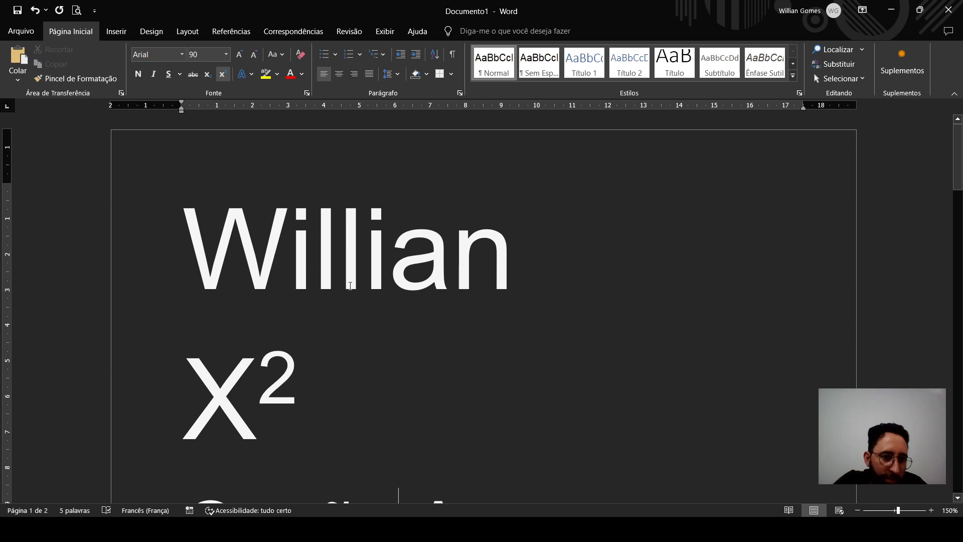
left_click(335, 263)
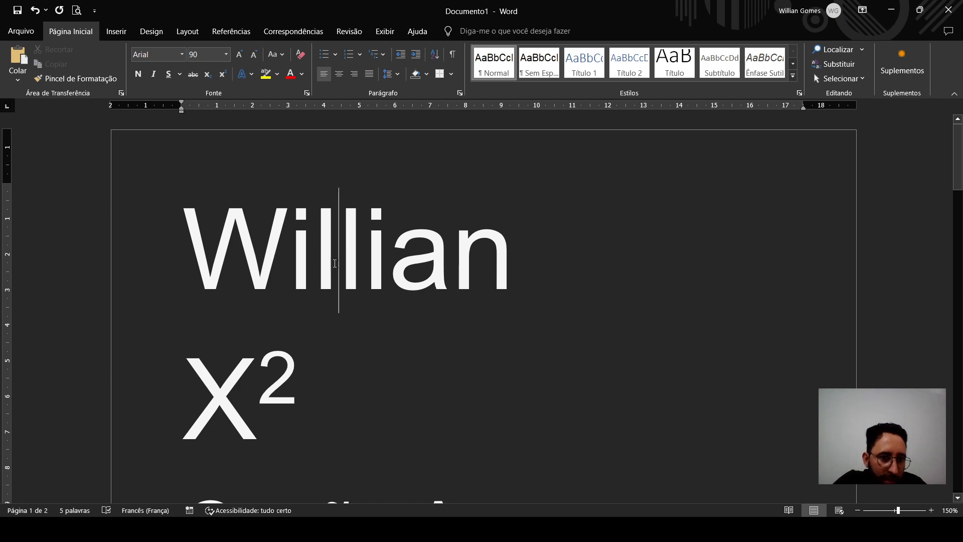
left_click(252, 77)
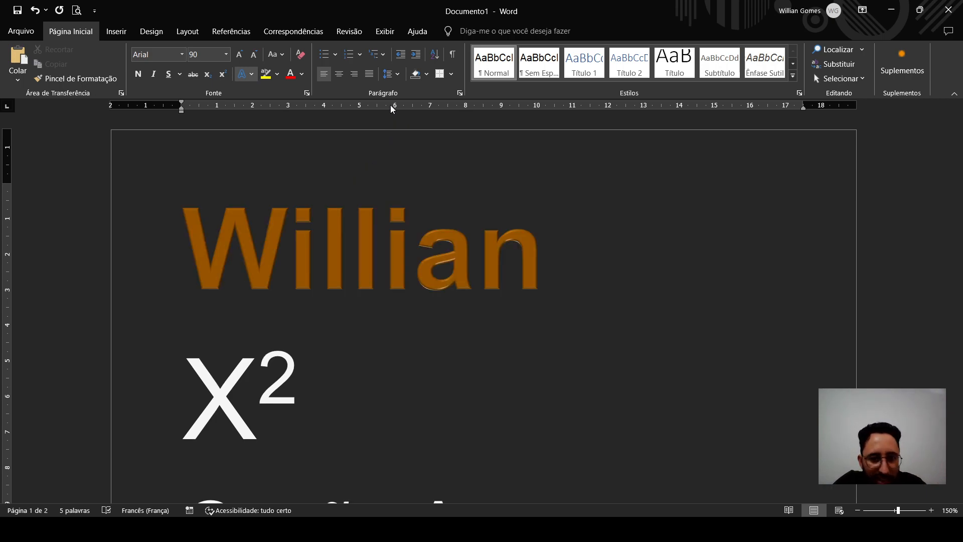
left_click(553, 242)
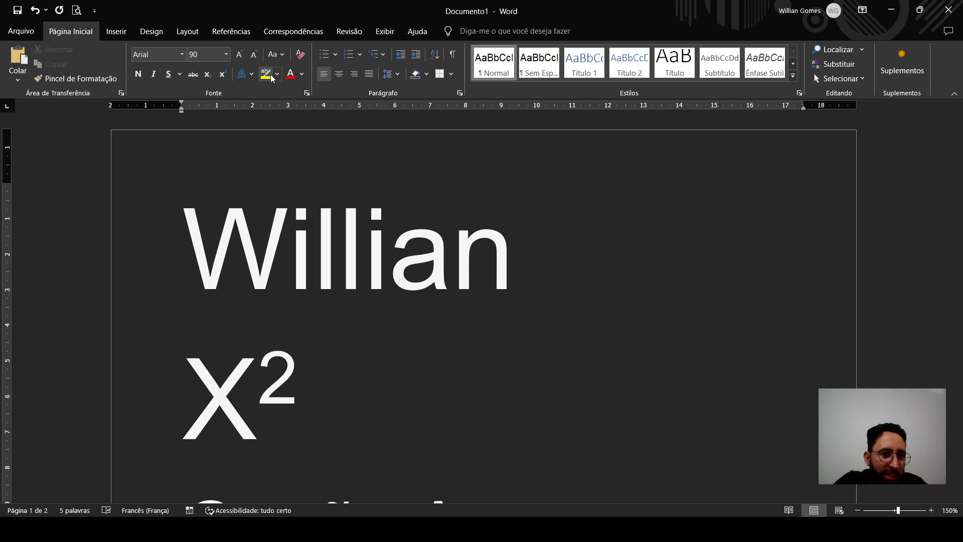
- Highlight the name line in yellow and set its font color to blue
left_click(598, 305)
left_click(178, 273)
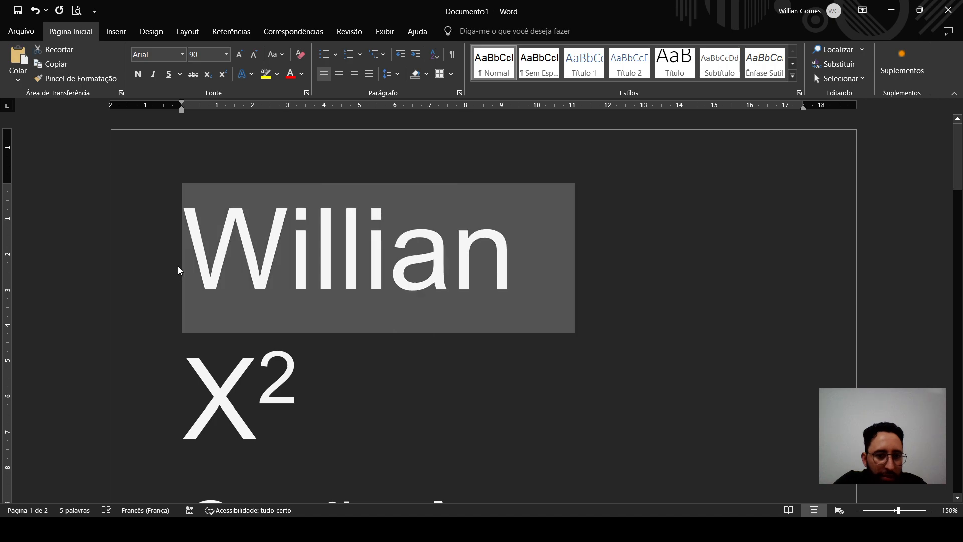
left_click(265, 74)
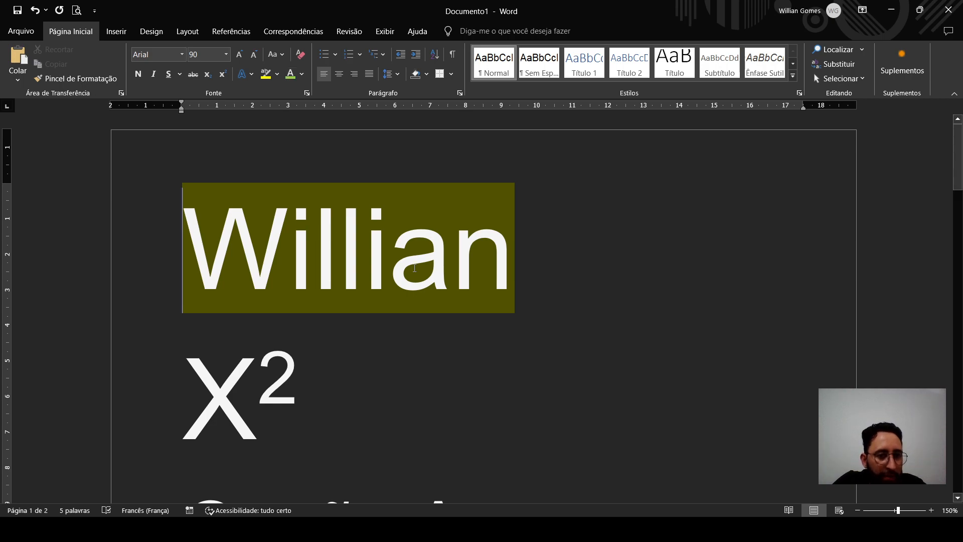
left_click(144, 258)
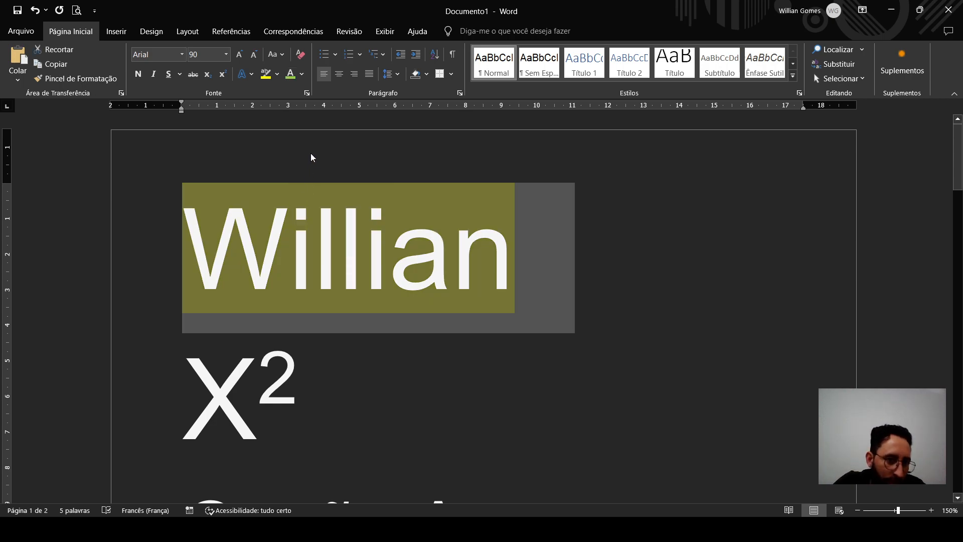
left_click(303, 76)
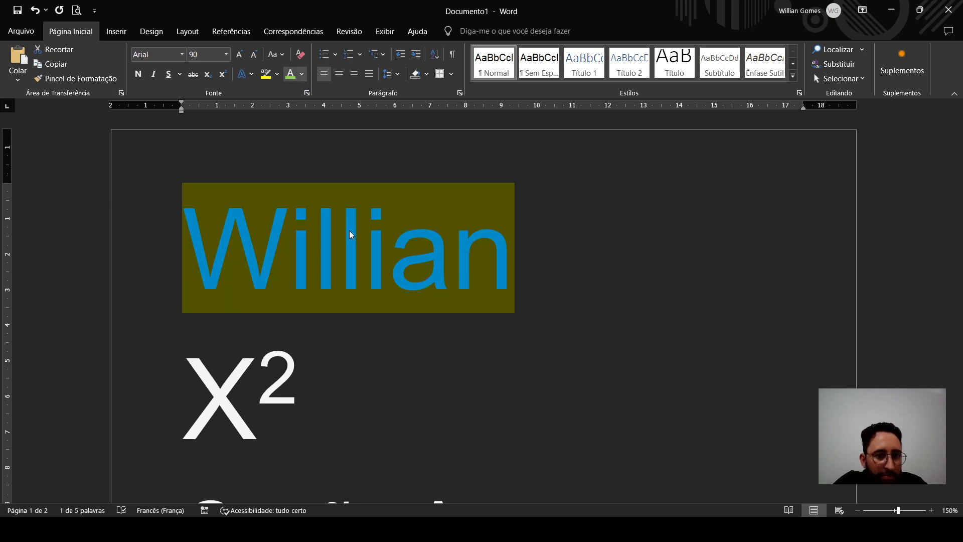
left_click(350, 231)
left_click(607, 244)
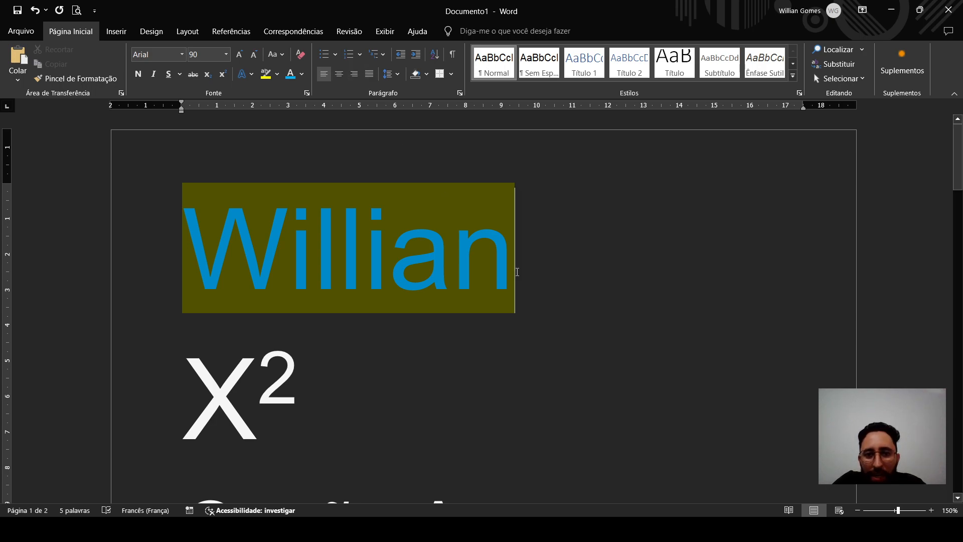
- Try center and right alignment on the name line, ending with justified alignment
triple_click(531, 256)
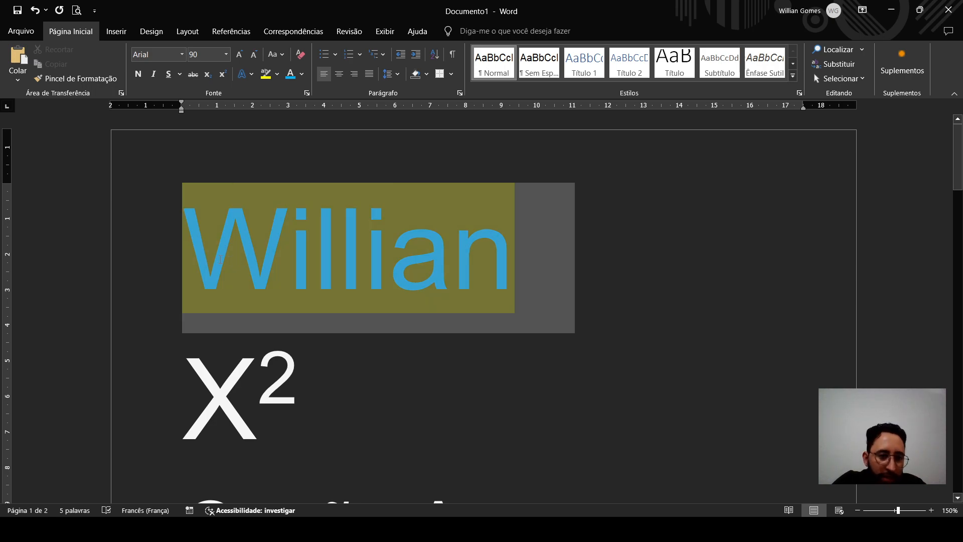
left_click(340, 75)
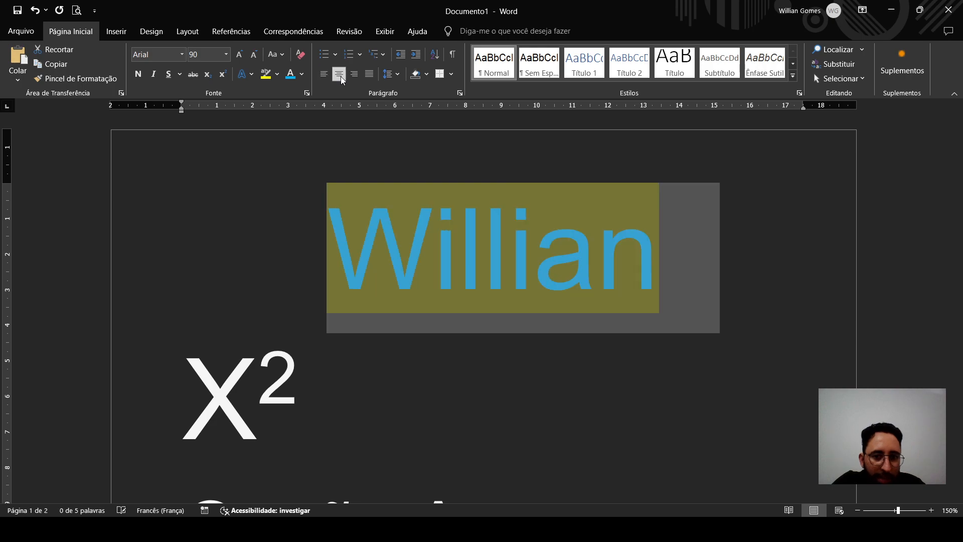
left_click(354, 75)
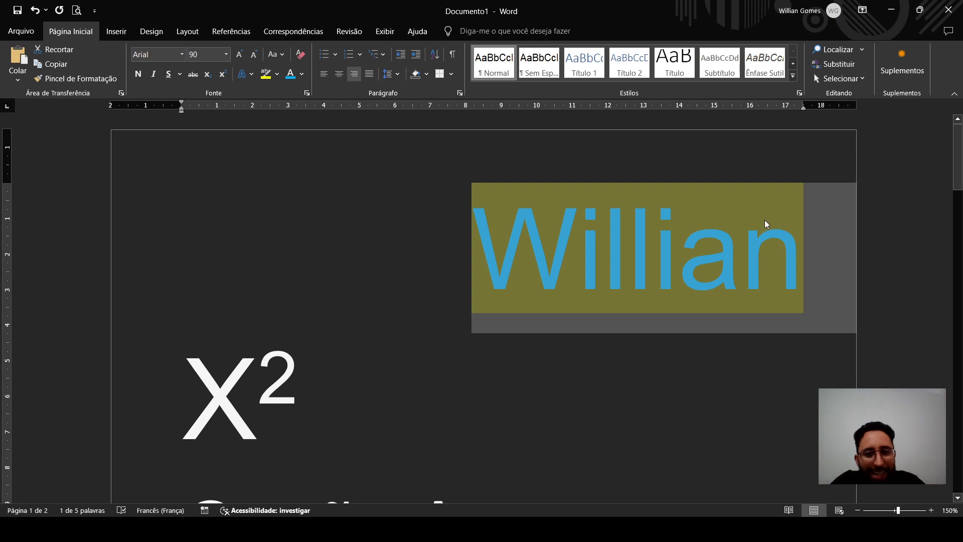
left_click(364, 75)
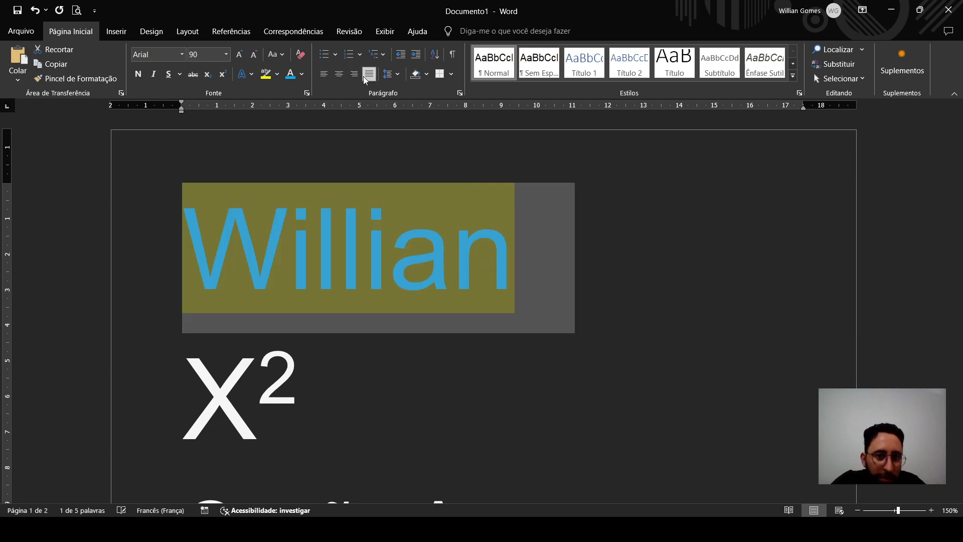
left_click(371, 316)
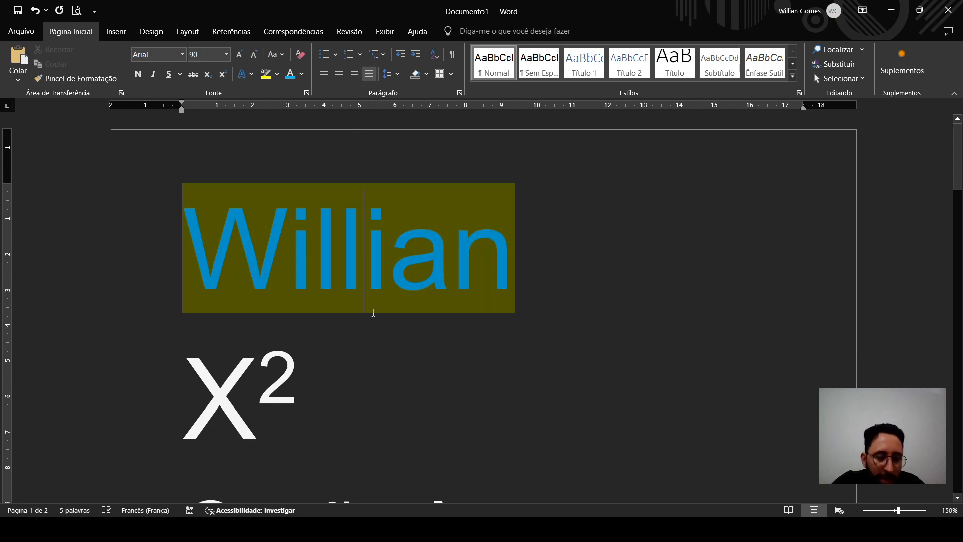
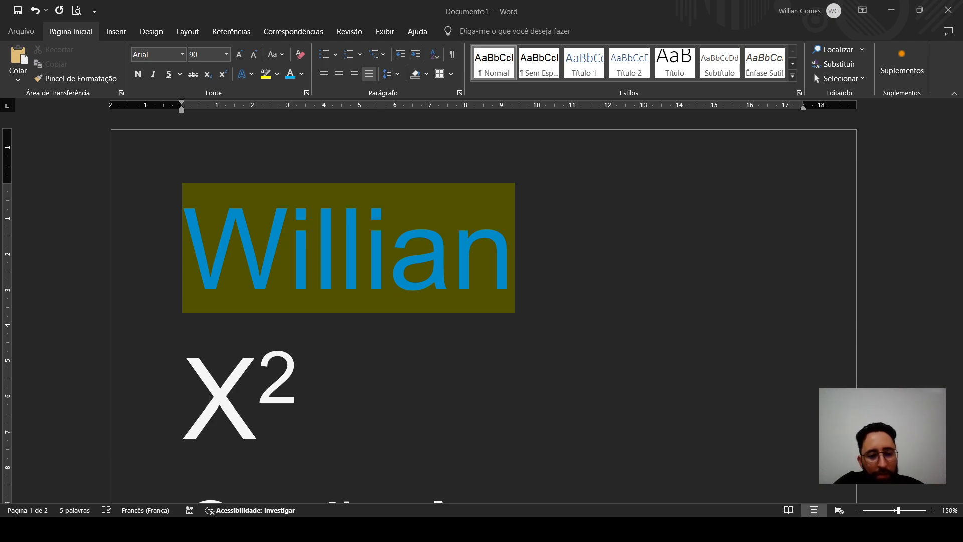
- Insert three blank lines above the name line
left_click(369, 301)
left_click(498, 307)
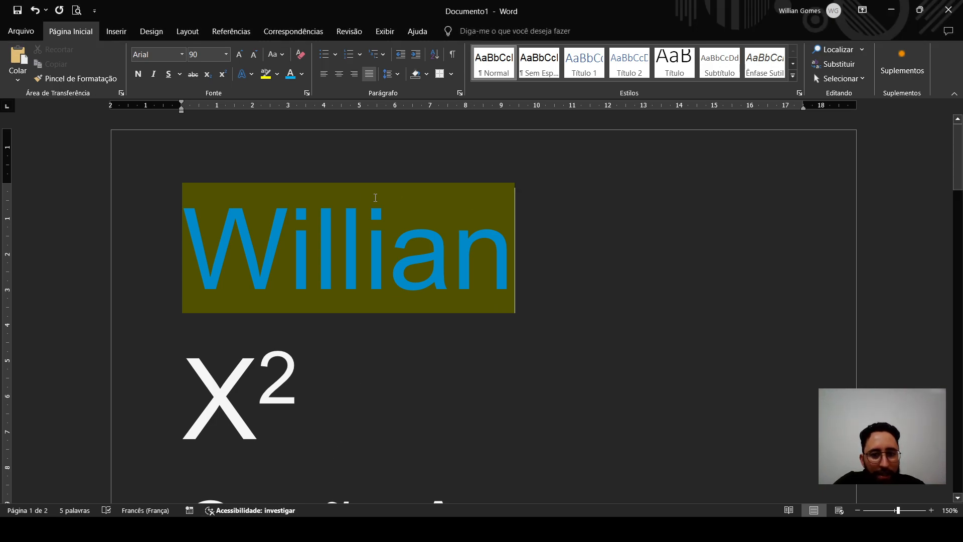
key("Return")
key("Return")
key("Return")
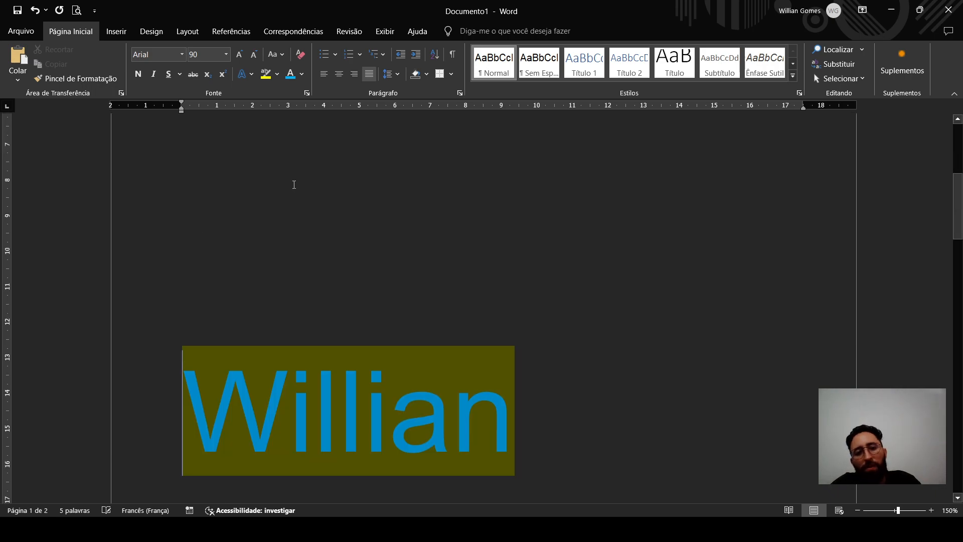
- Paste the copied Lorem Ipsum paragraph at the beginning of the document and set its font size to 12
key("ctrl+Home")
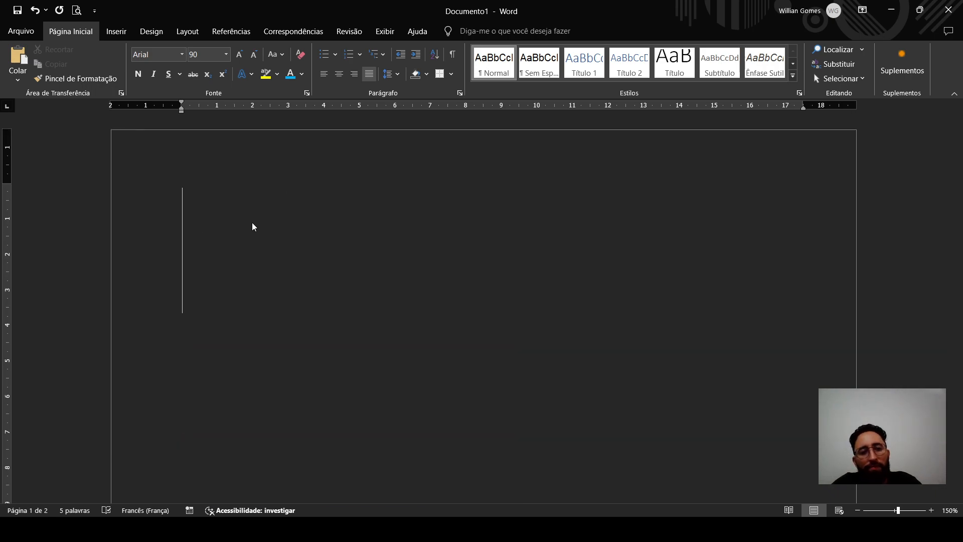
key("ctrl+v")
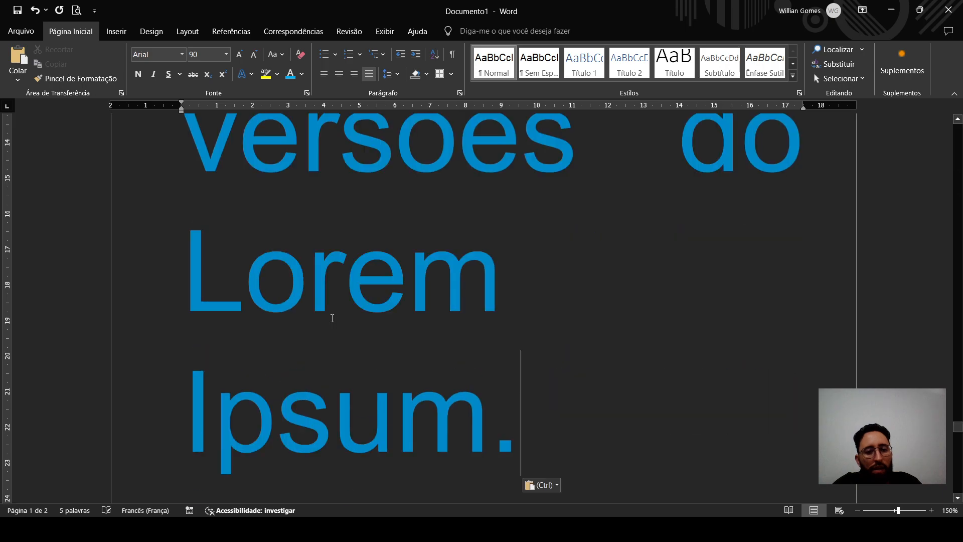
scroll(474, 348, "down", 2, "ctrl")
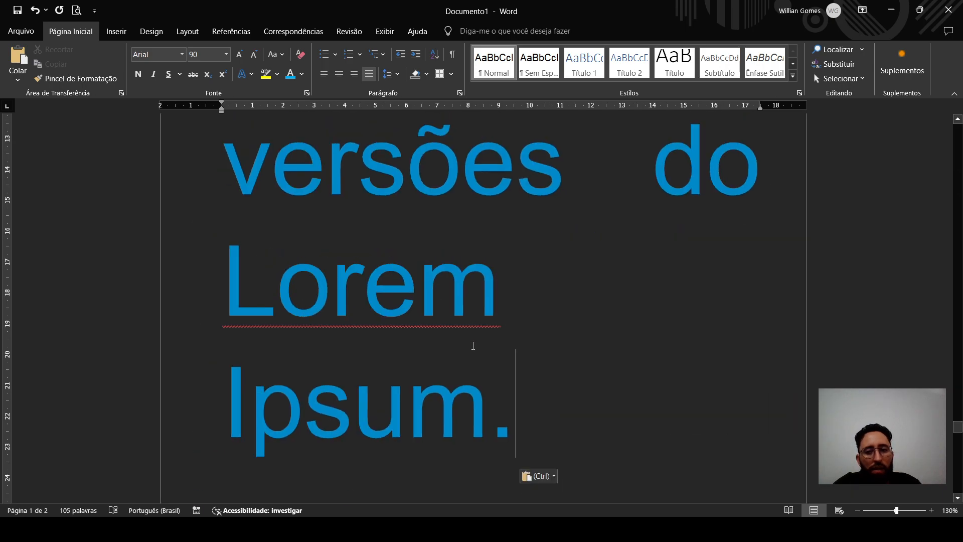
scroll(474, 346, "down", 12, "ctrl")
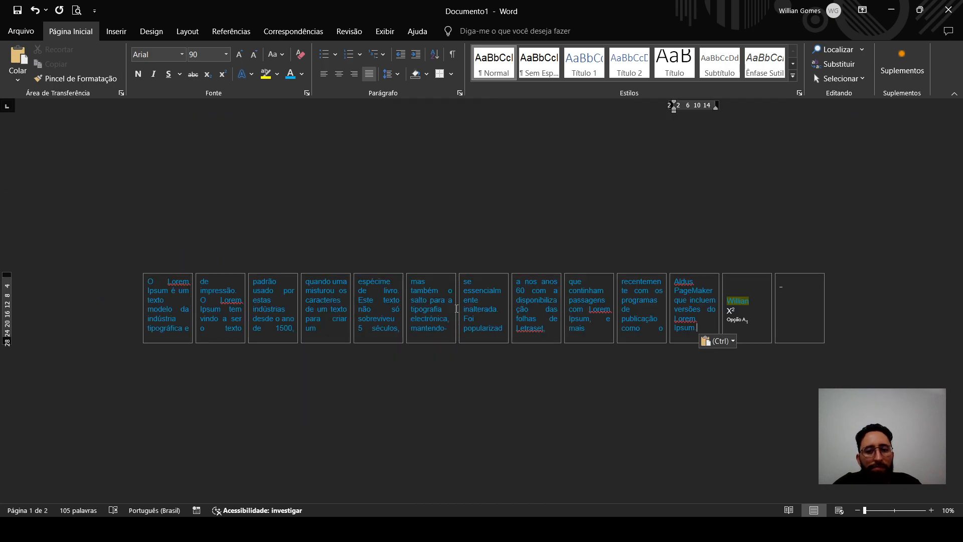
left_click_drag(701, 331, 159, 180)
left_click(205, 54)
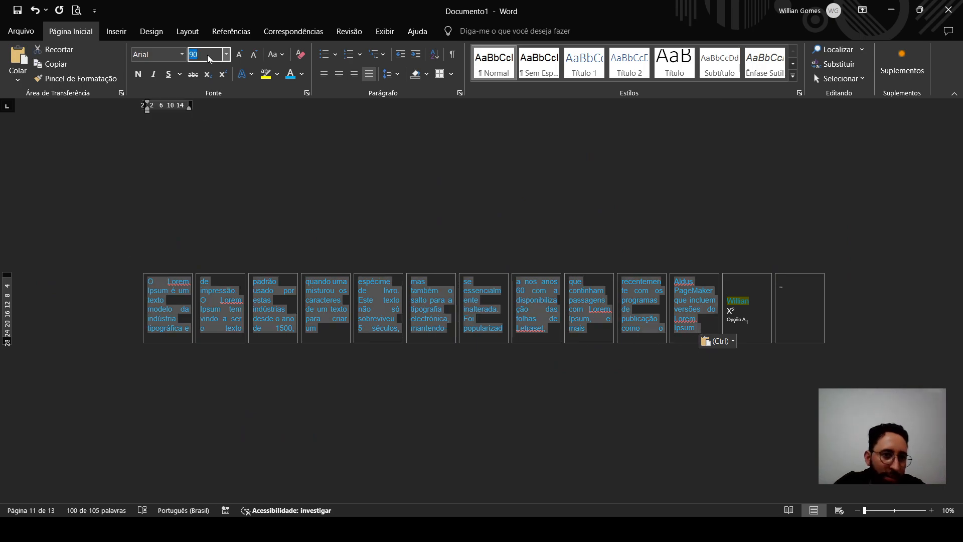
type("12")
key("Return")
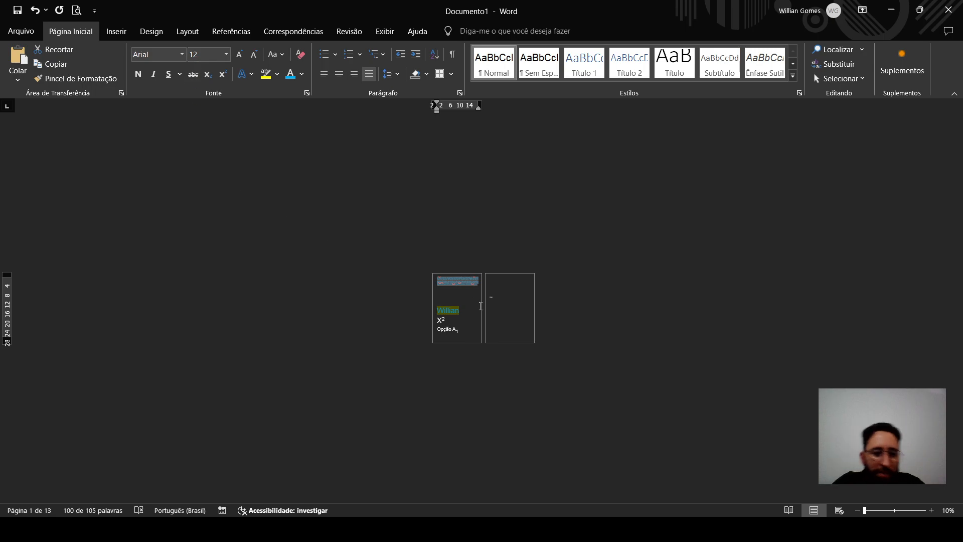
- Try left alignment on the pasted Lorem Ipsum paragraph, ending with justified alignment
scroll(439, 272, "up", 3)
scroll(280, 173, "up", 9)
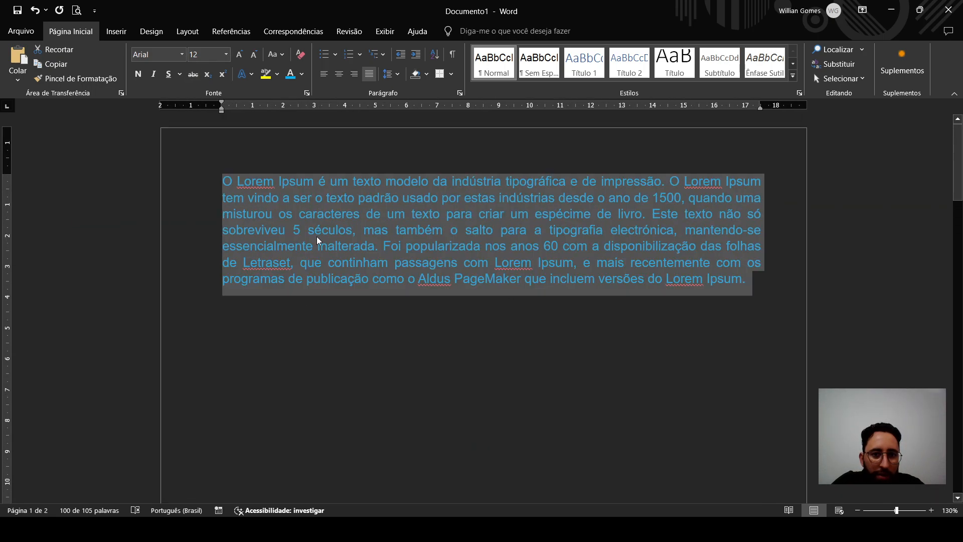
left_click(324, 74)
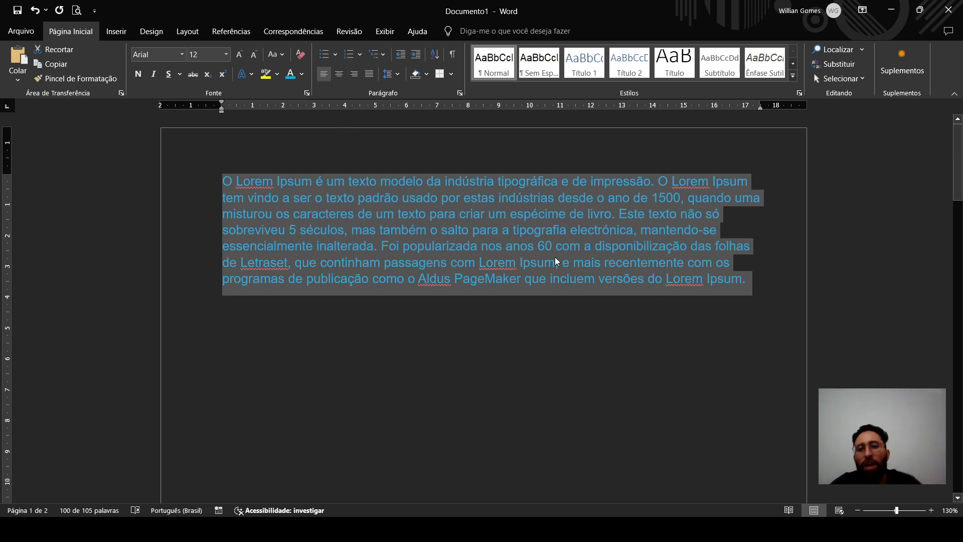
left_click(651, 351)
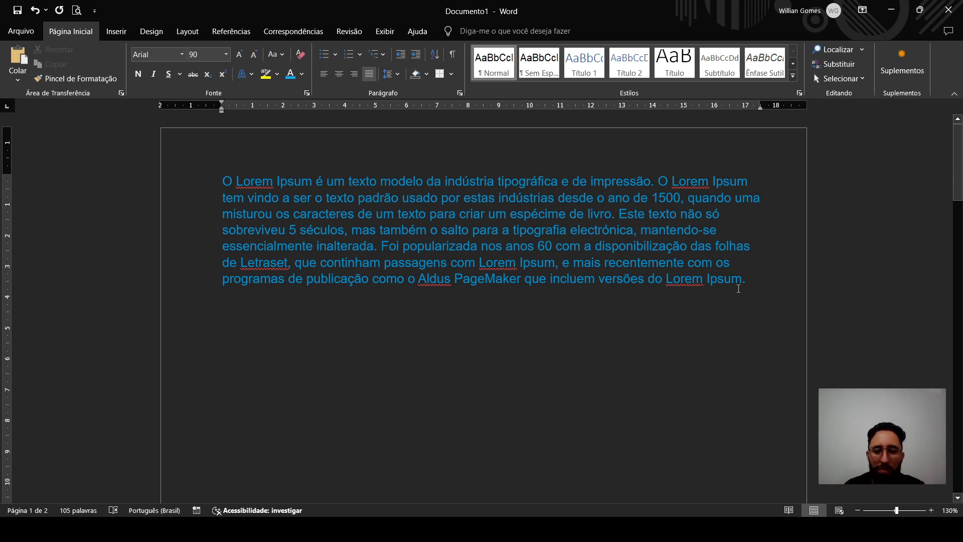
left_click_drag(751, 278, 221, 178)
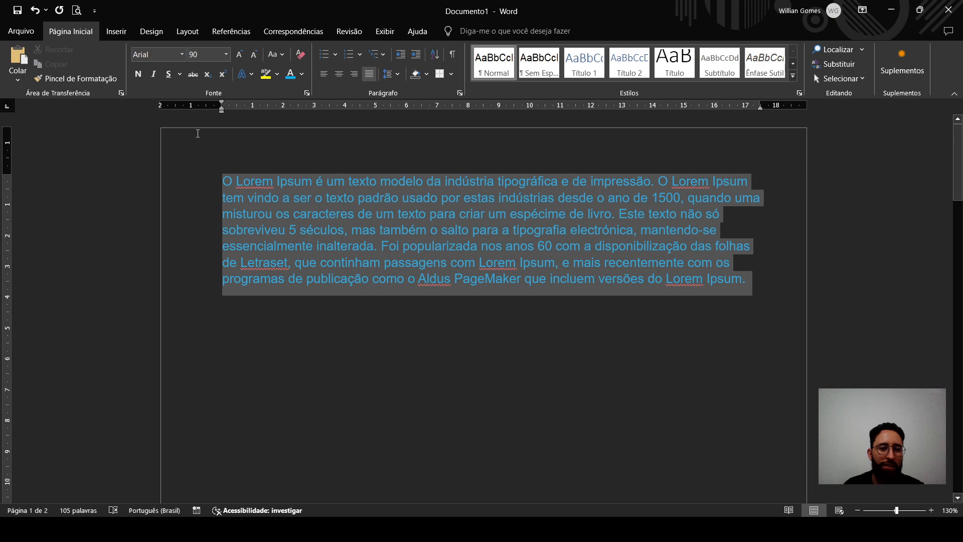
left_click(373, 74)
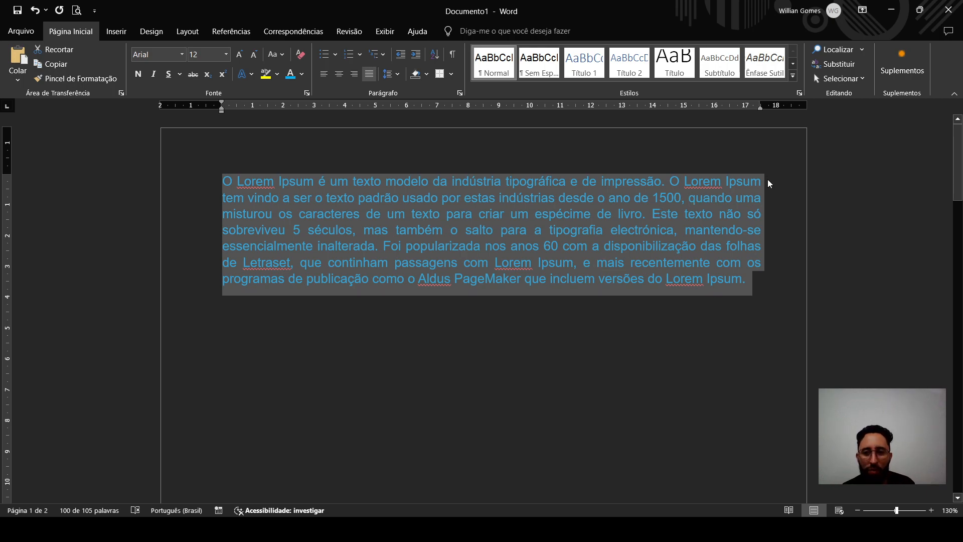
left_click(536, 316)
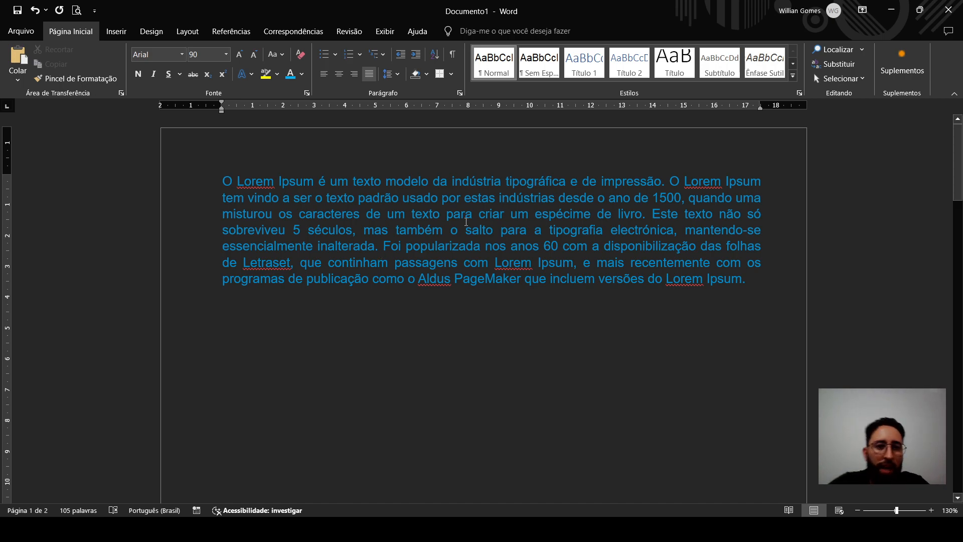
- Increase the line spacing of the Lorem Ipsum paragraph after previewing the available spacing options
left_click(372, 192)
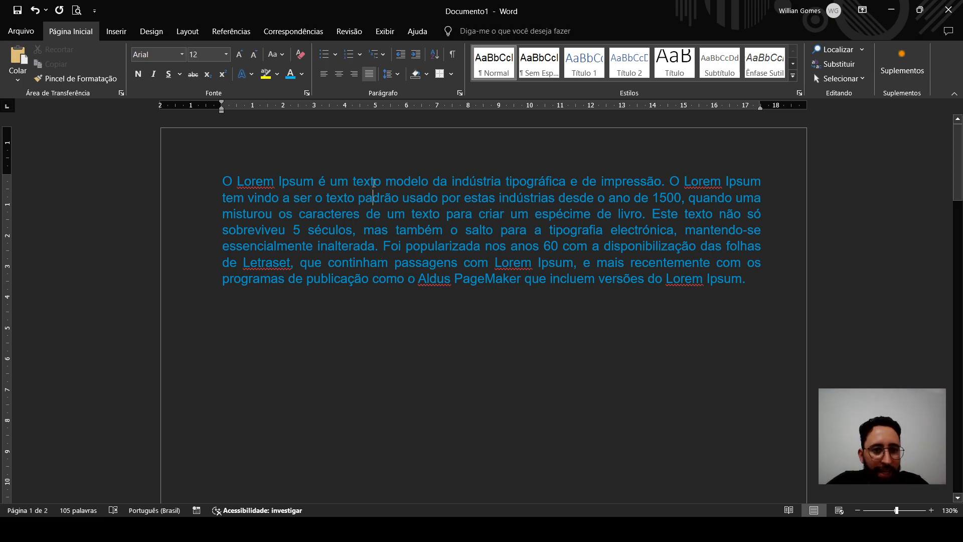
left_click(401, 78)
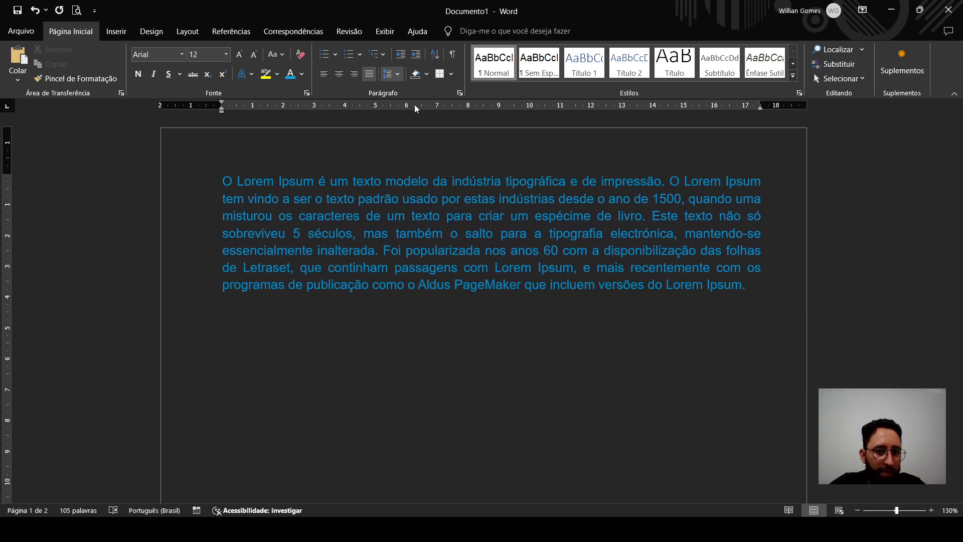
left_click(418, 131)
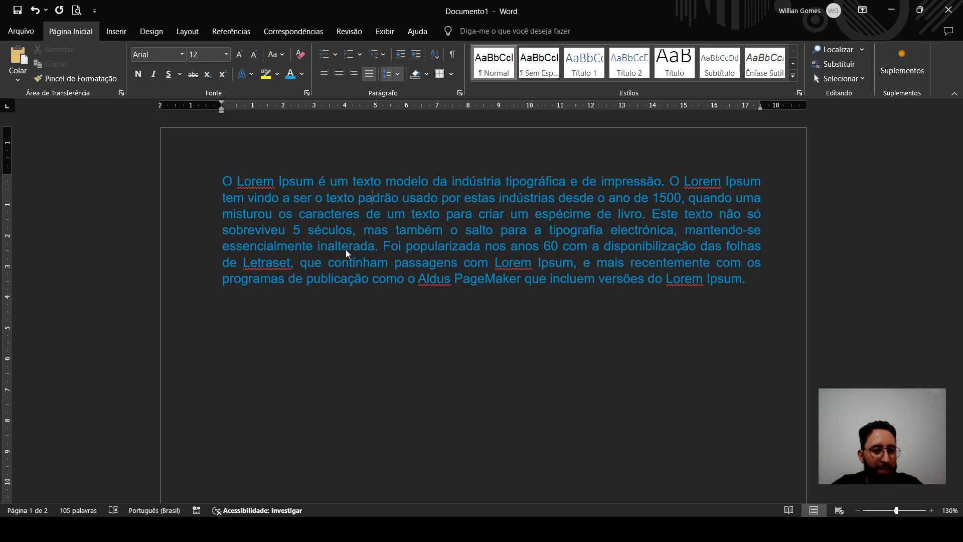
left_click(426, 111)
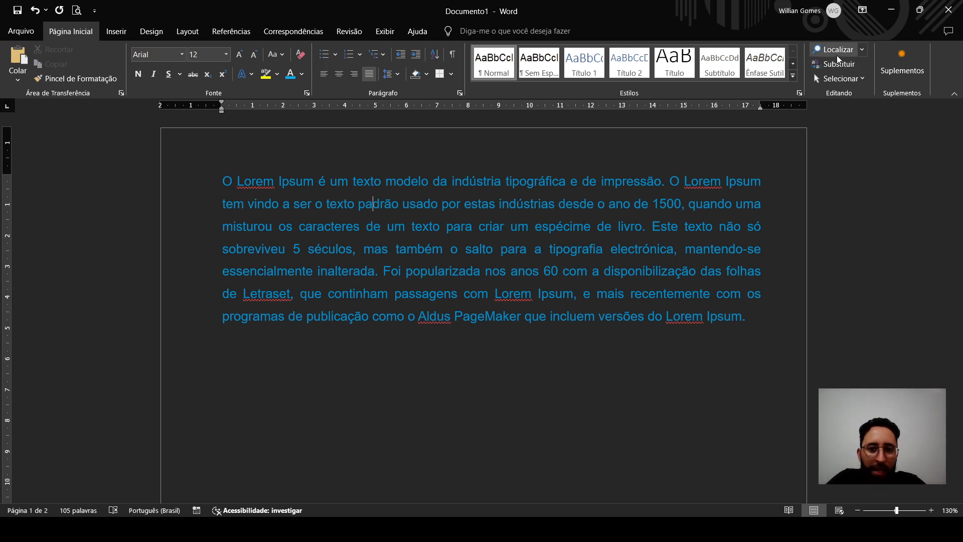
left_click(442, 251)
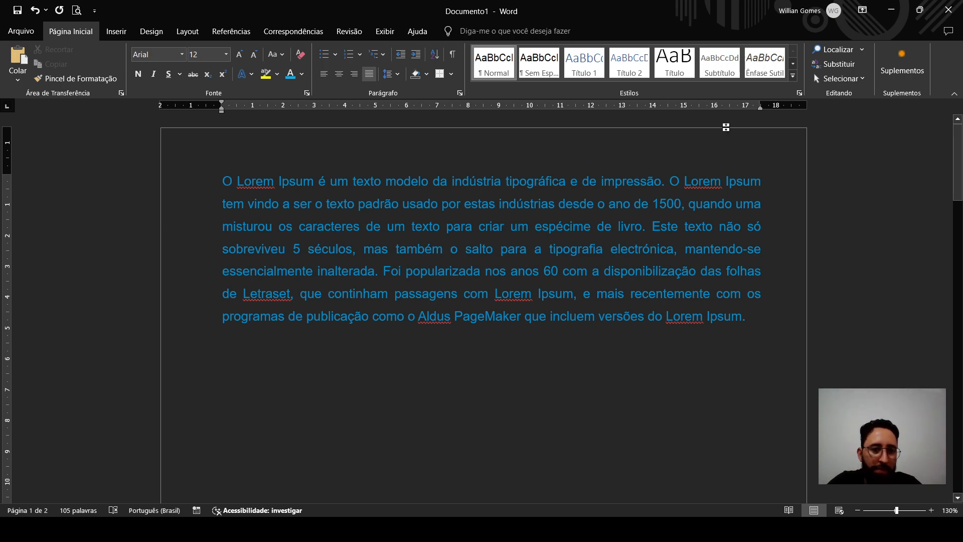
- Search the document for the word "Popularizada" and view where it occurs in the paragraph
left_click(838, 50)
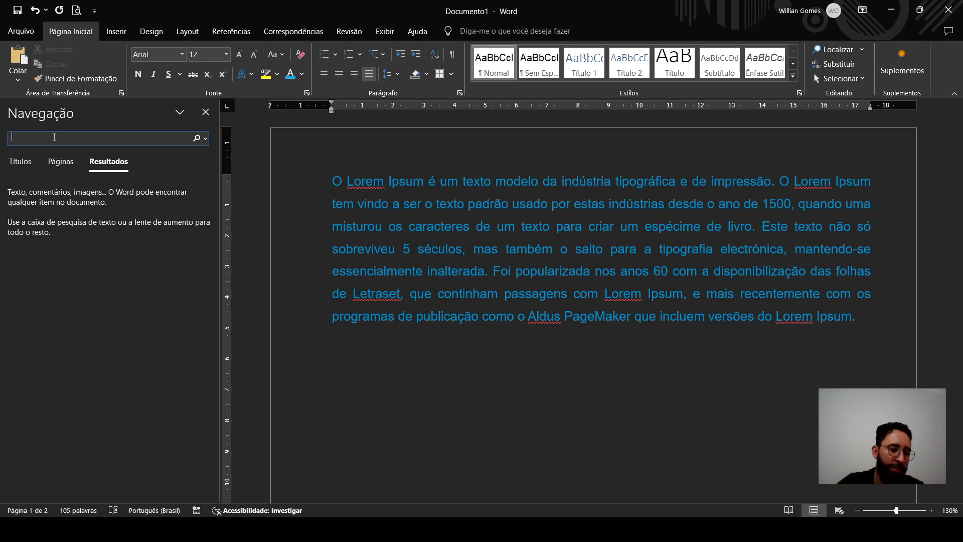
type("Popul")
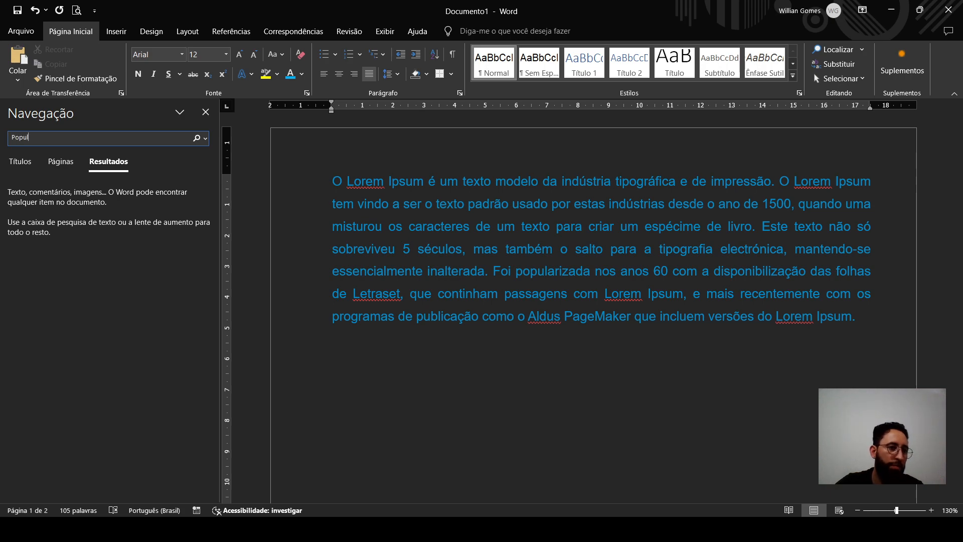
type("arizada")
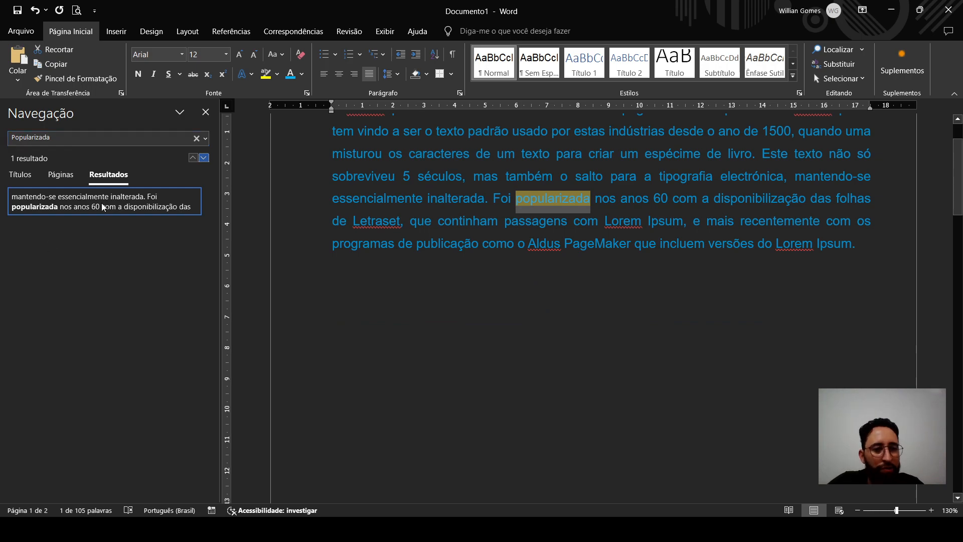
scroll(460, 239, "up", 1)
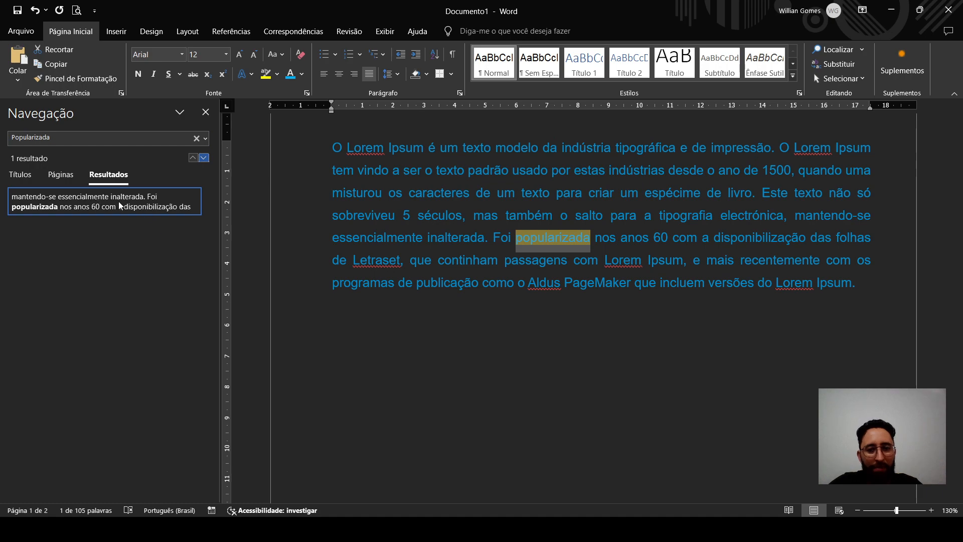
- Search the document for "mas" instead, go to its matches one by one, and close the search
left_click(104, 139)
left_click_drag(108, 137, 1, 133)
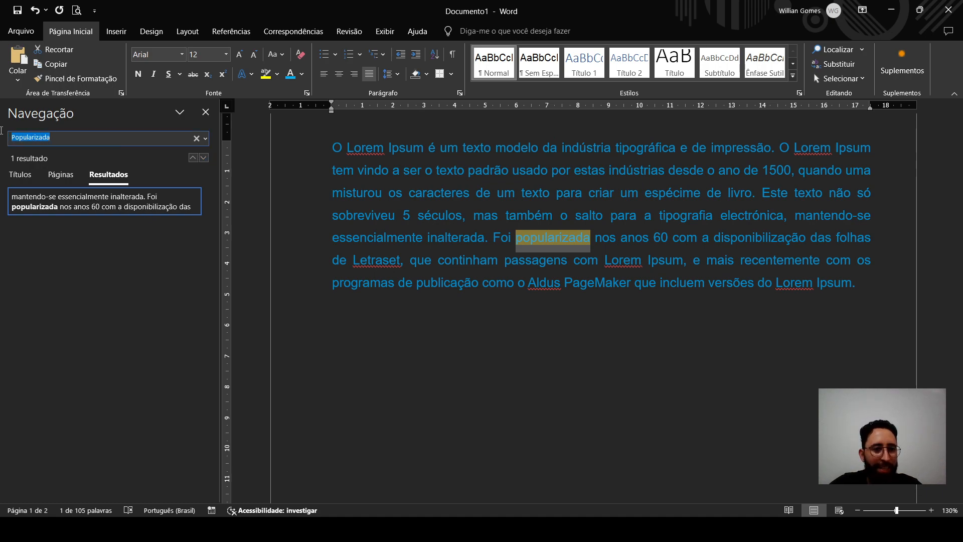
type("mas")
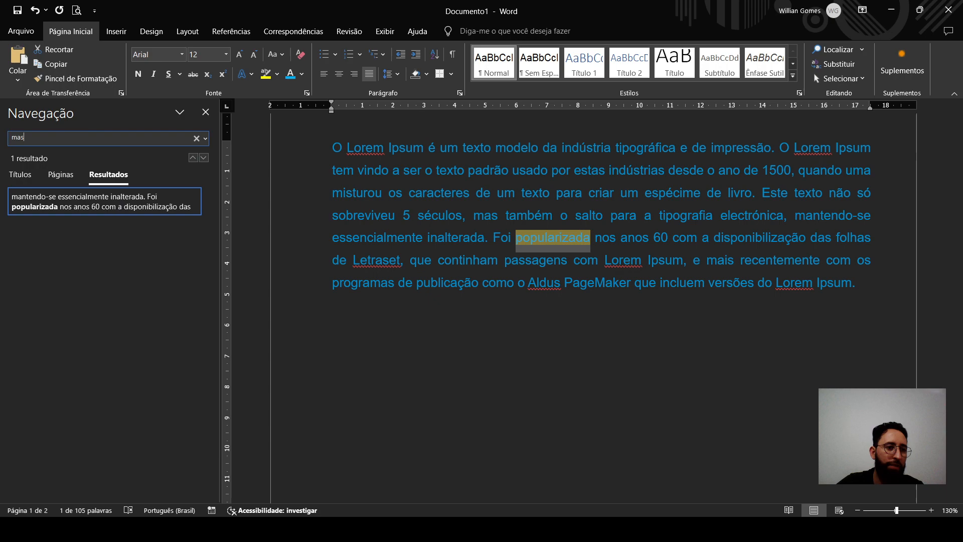
key("Return")
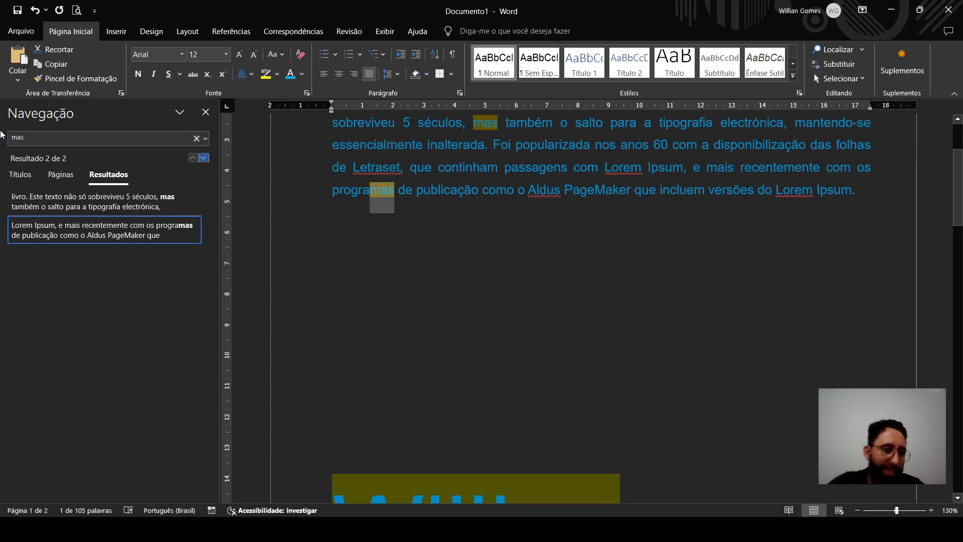
scroll(372, 342, "up", 3)
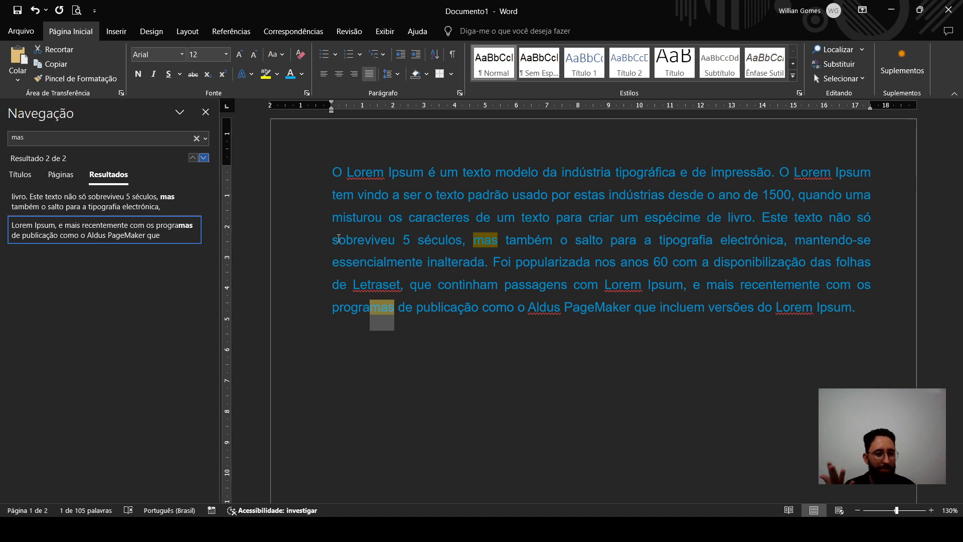
left_click(144, 207)
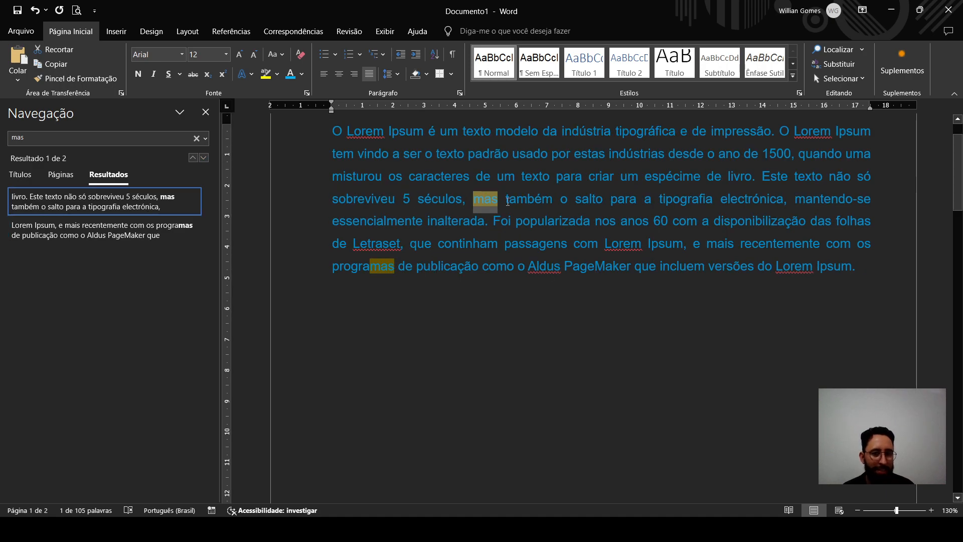
left_click(81, 231)
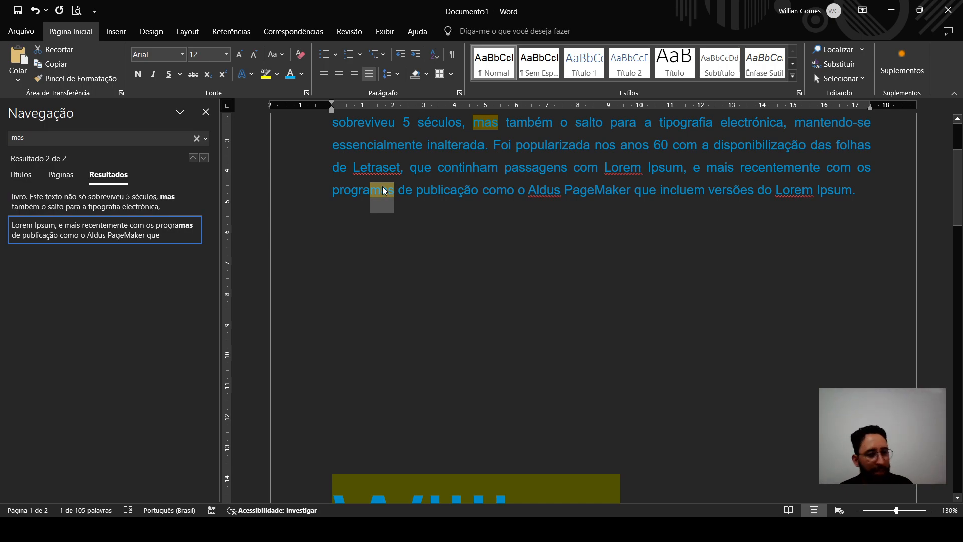
scroll(382, 185, "up", 3)
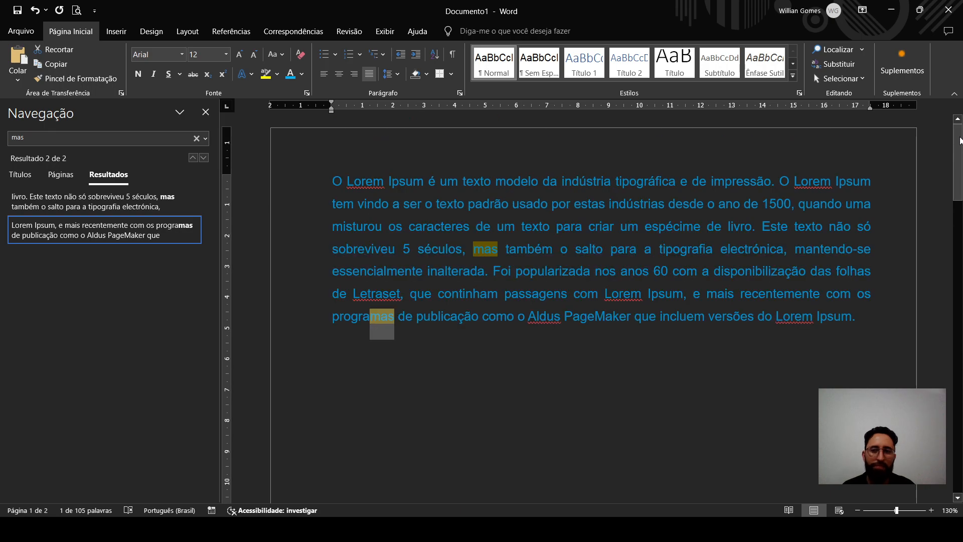
left_click(205, 113)
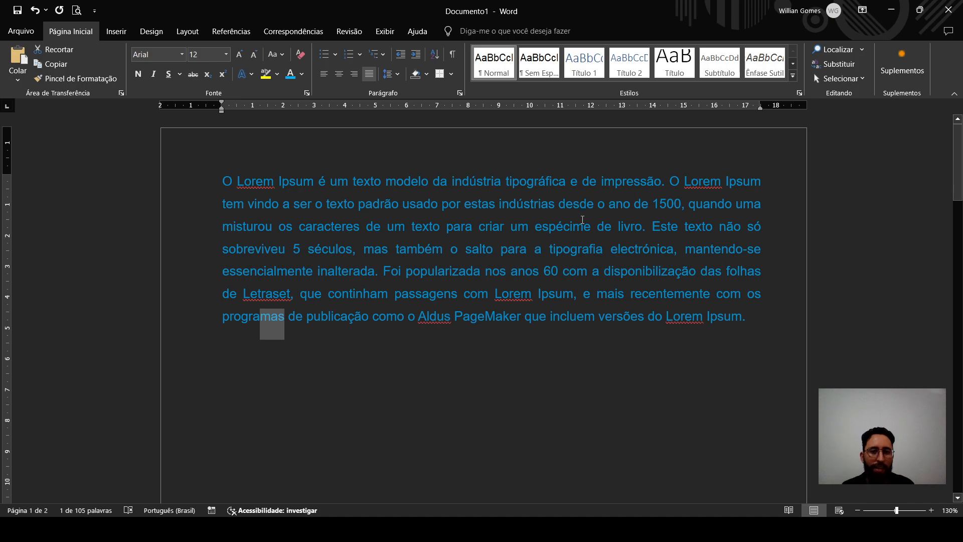
- Search the document for the phrase "lorem ipsum" from the paragraph's opening words
left_click(252, 187)
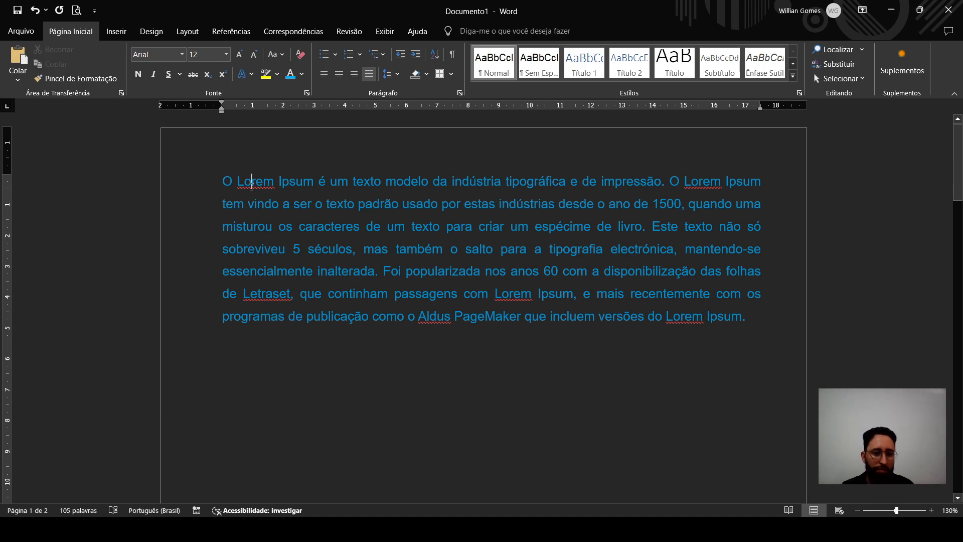
left_click_drag(241, 181, 309, 179)
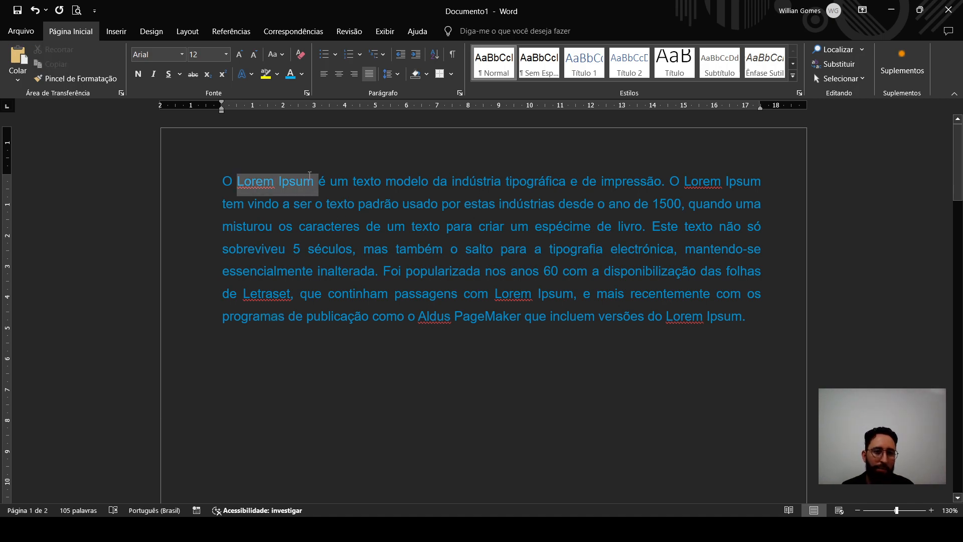
left_click(404, 203)
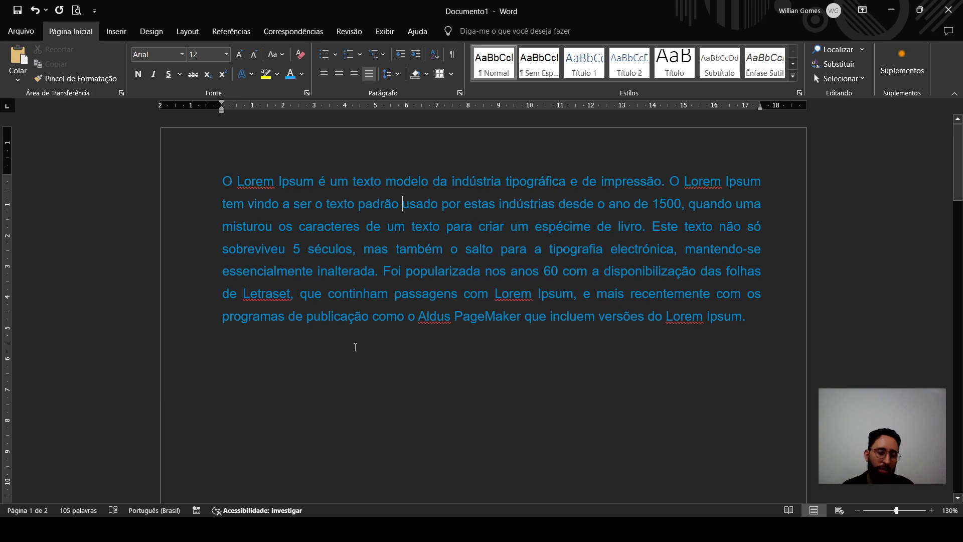
left_click(820, 49)
type("lorem ")
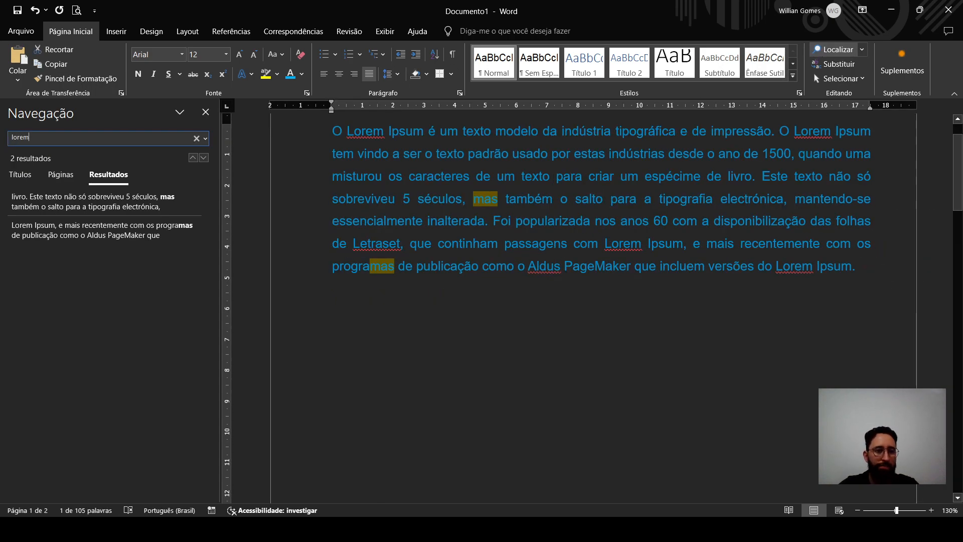
type("i")
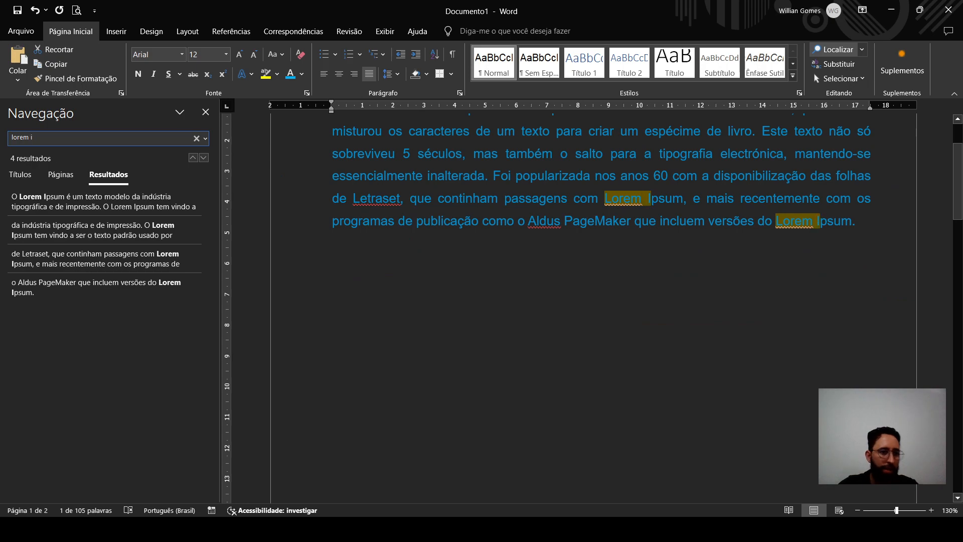
type("psum")
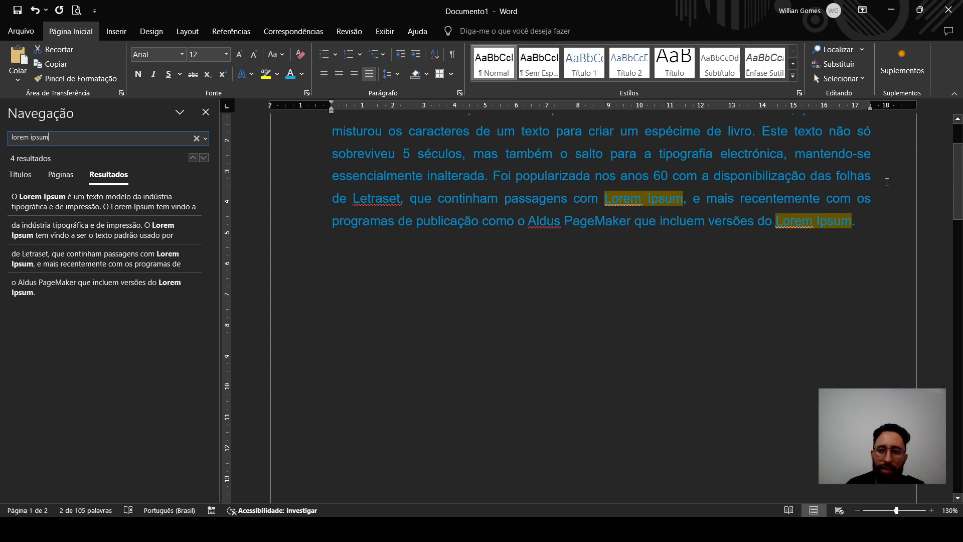
- Replace every occurrence of "Lorem Ipsum" in the paragraph with "Palavra-chave" and review the replaced text
left_click_drag(954, 196, 955, 180)
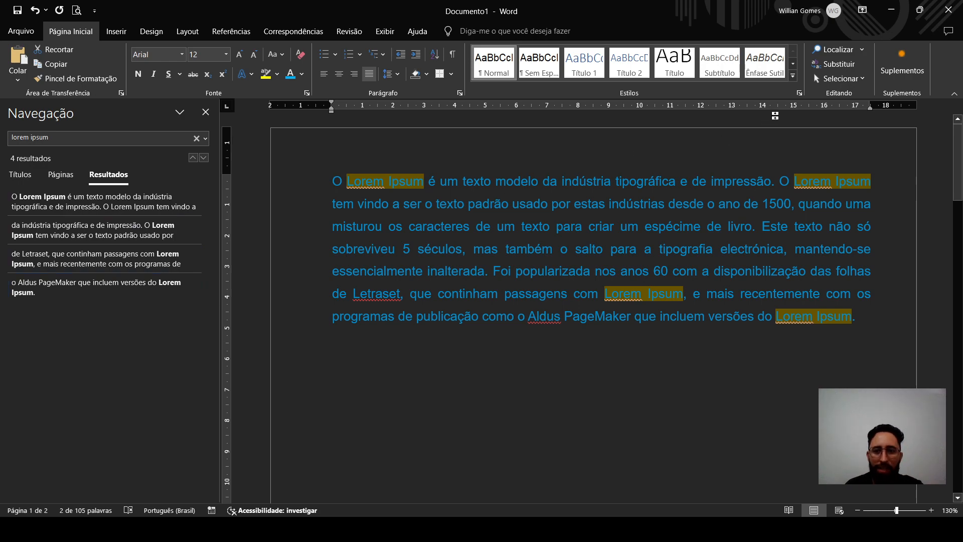
left_click(855, 64)
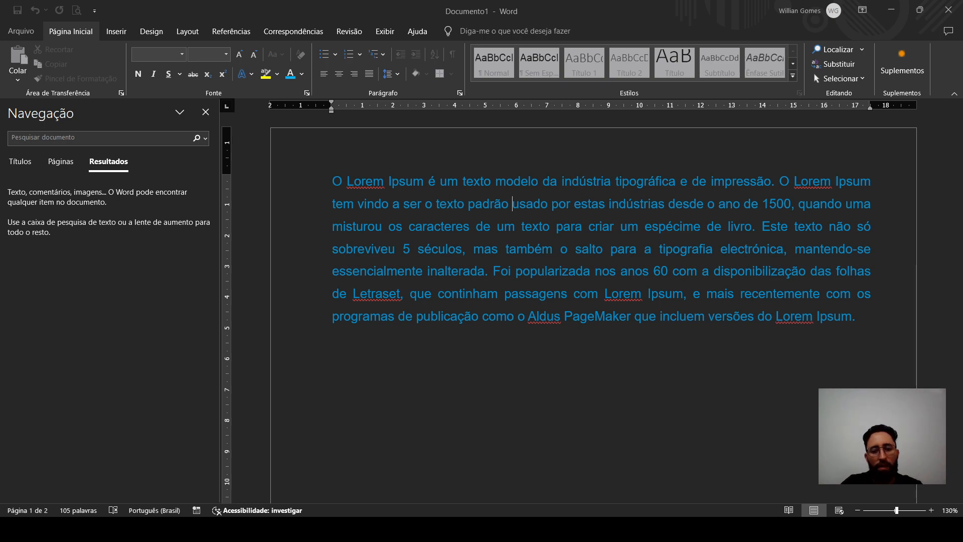
left_click(513, 167)
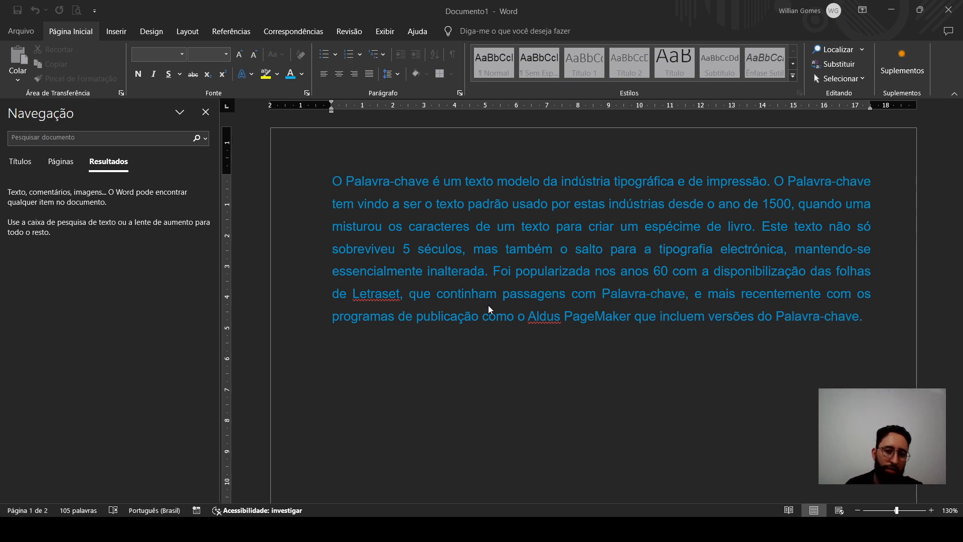
scroll(488, 303, "down", 1)
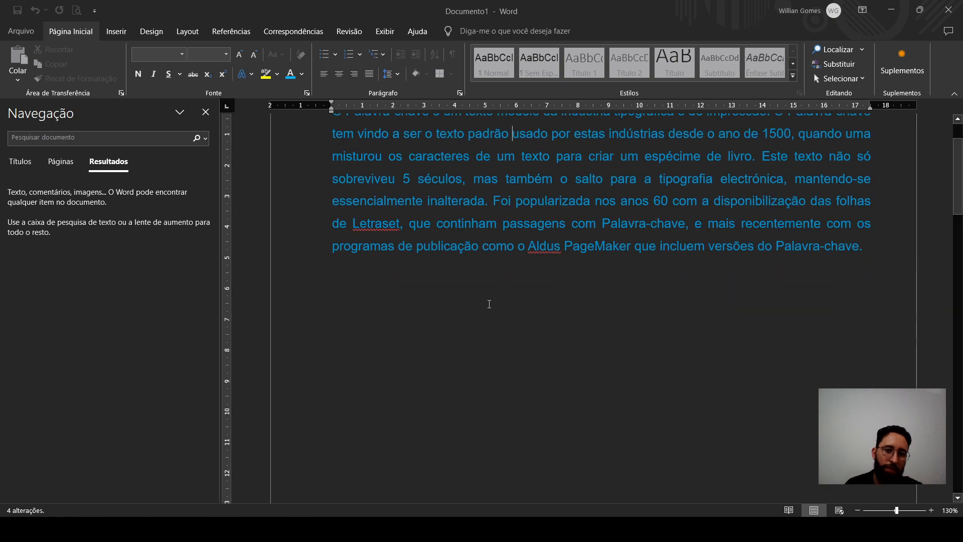
left_click(659, 169)
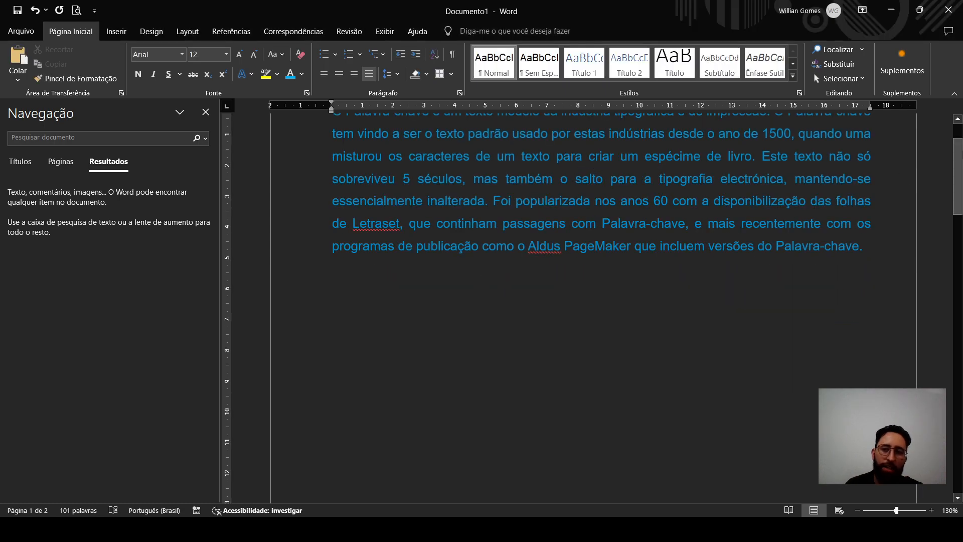
left_click_drag(958, 176, 954, 126)
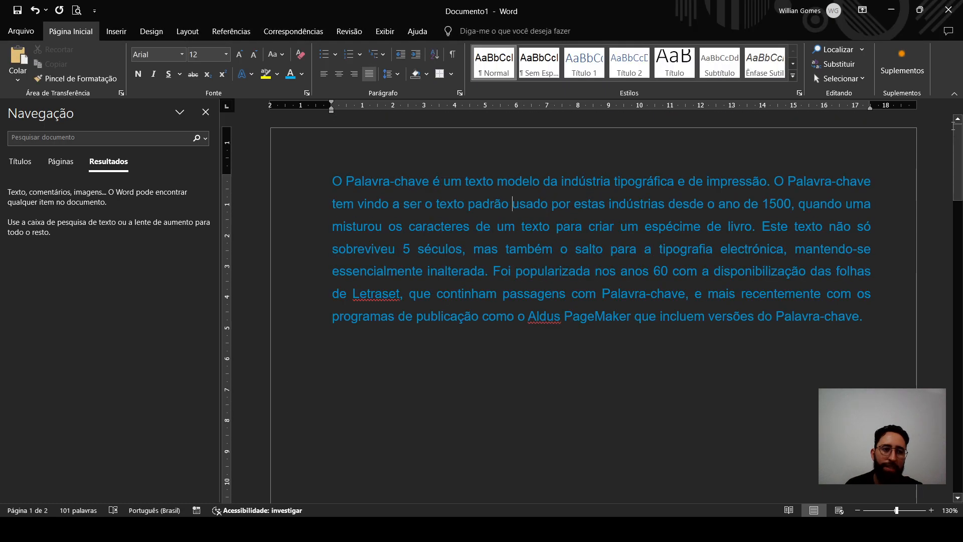
- Search the document for "lorem" to check the replacement, and highlight the first "Palavra-chave" in the paragraph
left_click(74, 142)
type("lorem")
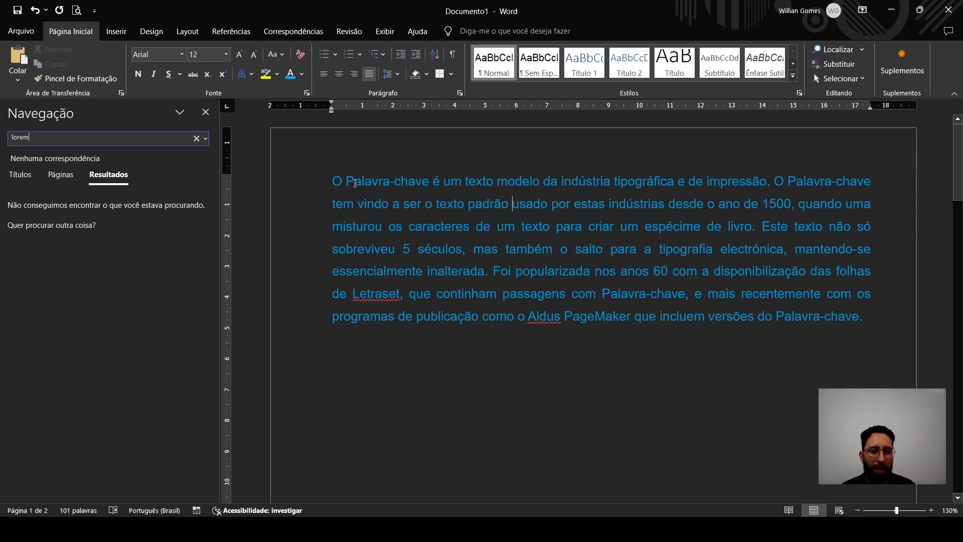
left_click_drag(354, 183, 419, 176)
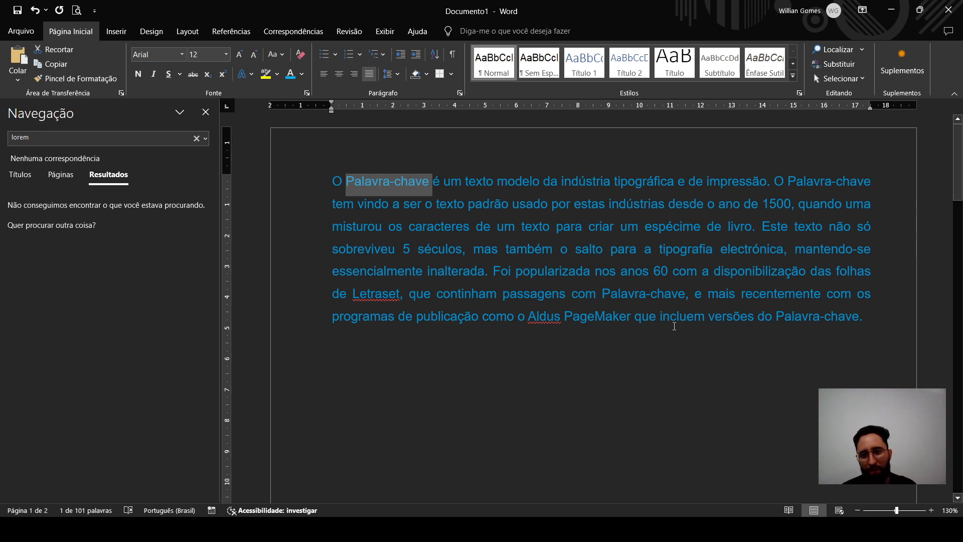
left_click(615, 275)
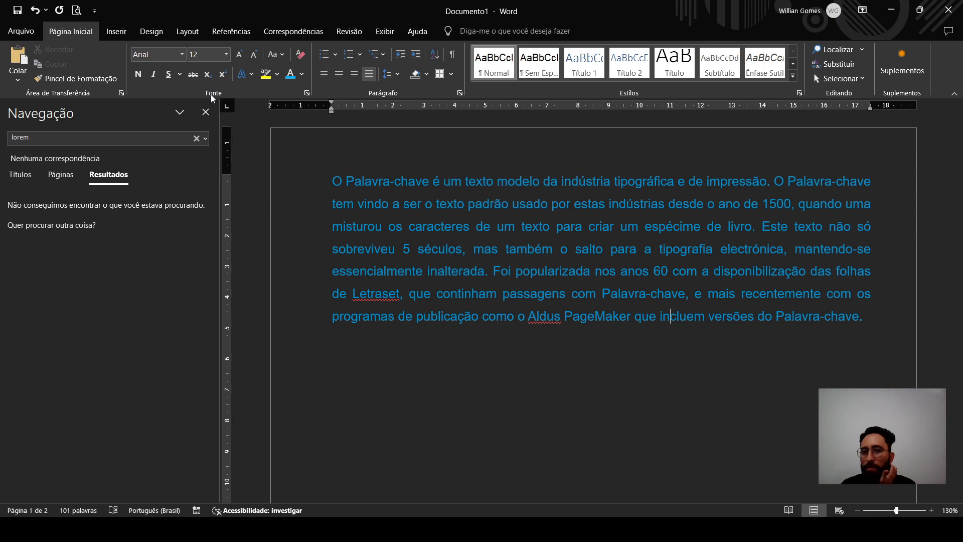
- Draw a rectangle about 3.1 cm high and 11.9 cm wide below the paragraph
left_click(117, 33)
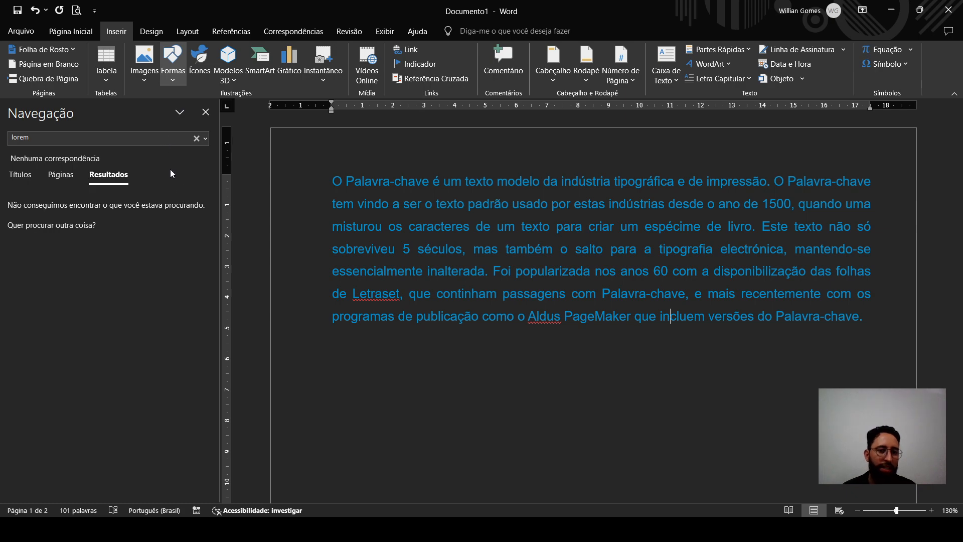
left_click_drag(356, 352, 722, 448)
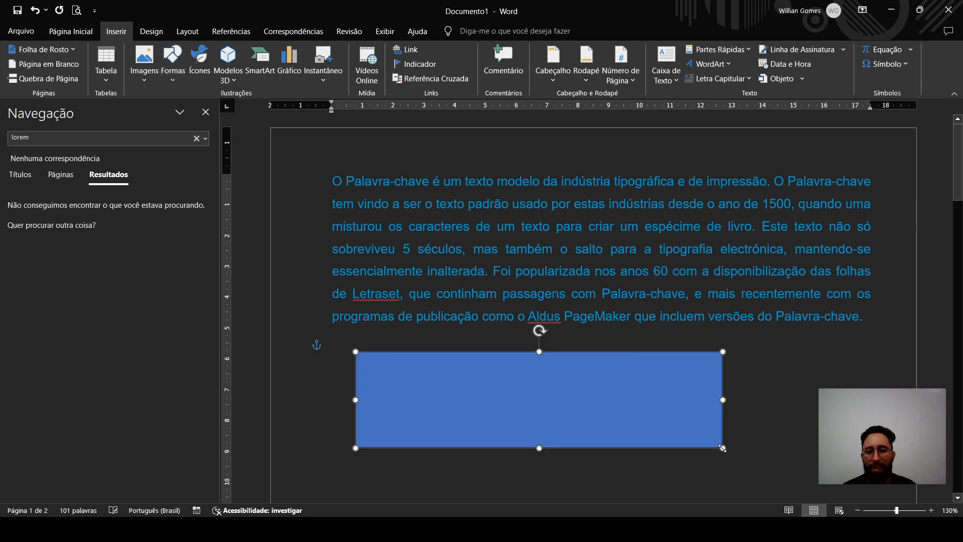
left_click(784, 403)
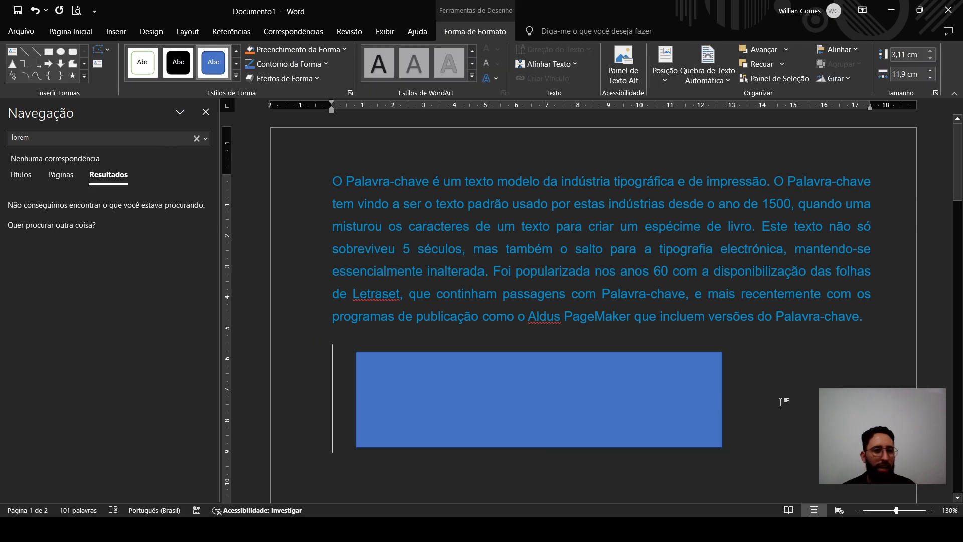
- Draw a right-pointing block arrow about 1.35 cm high and 2.7 cm wide below the rectangle
left_click(126, 32)
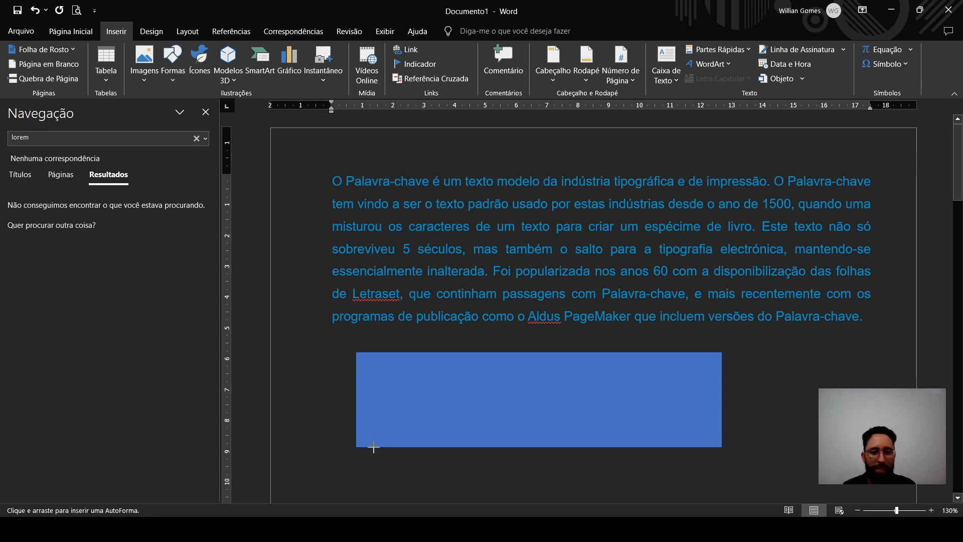
left_click_drag(387, 469, 471, 501)
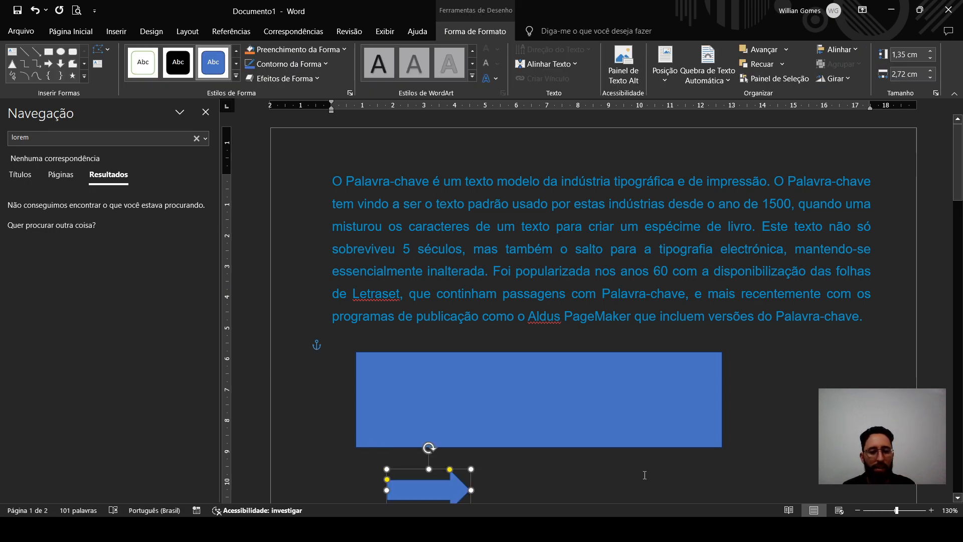
left_click(645, 476)
scroll(549, 376, "down", 2)
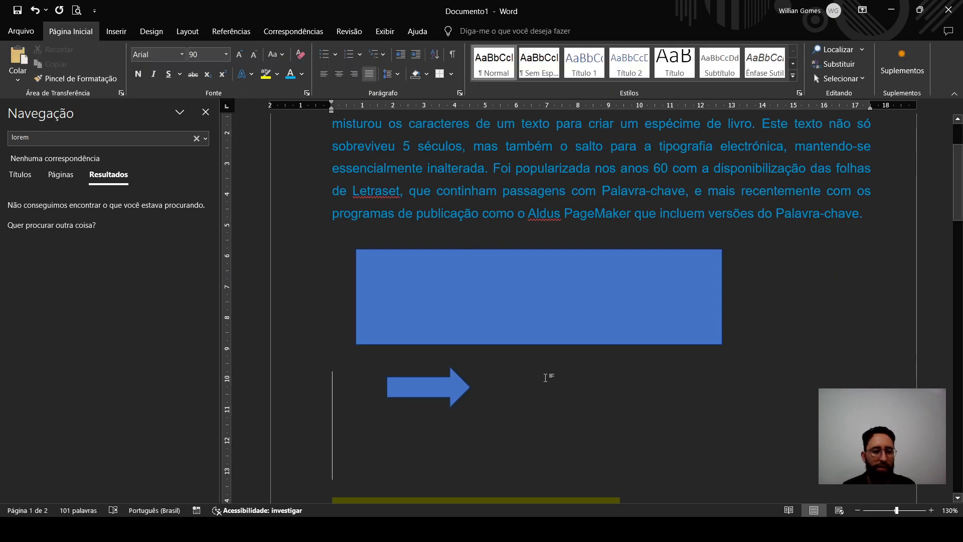
left_click(114, 28)
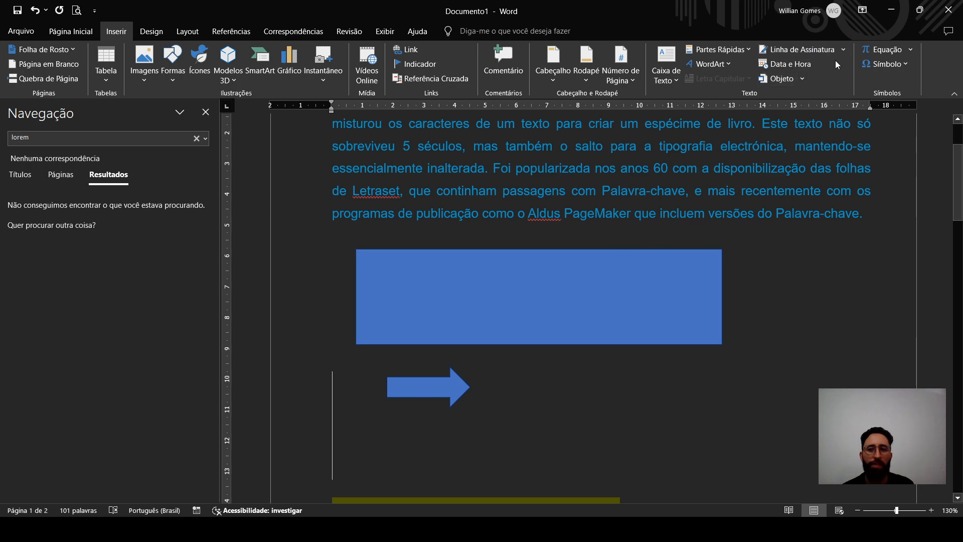
left_click(145, 29)
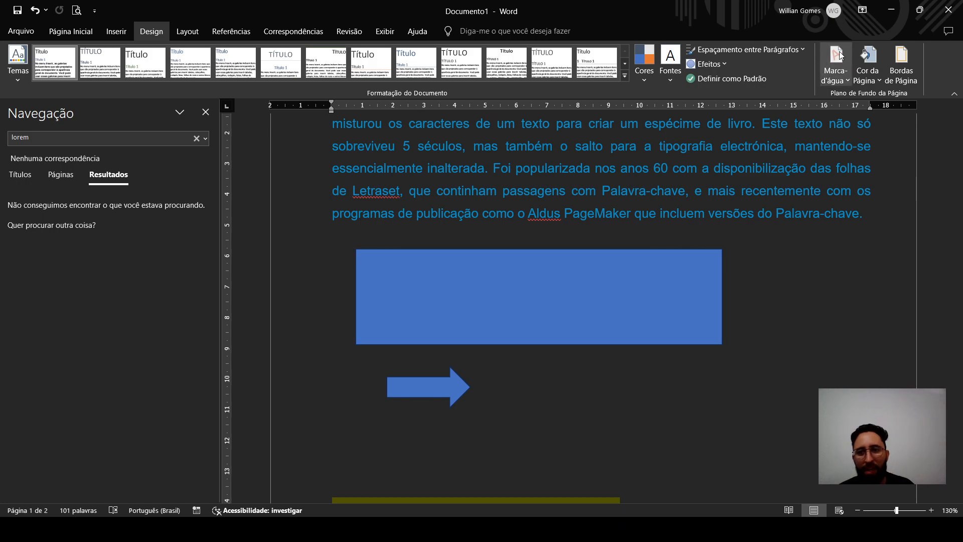
- Arrange the whole blue paragraph in two columns and place the cursor in each column to check the layout
left_click(185, 36)
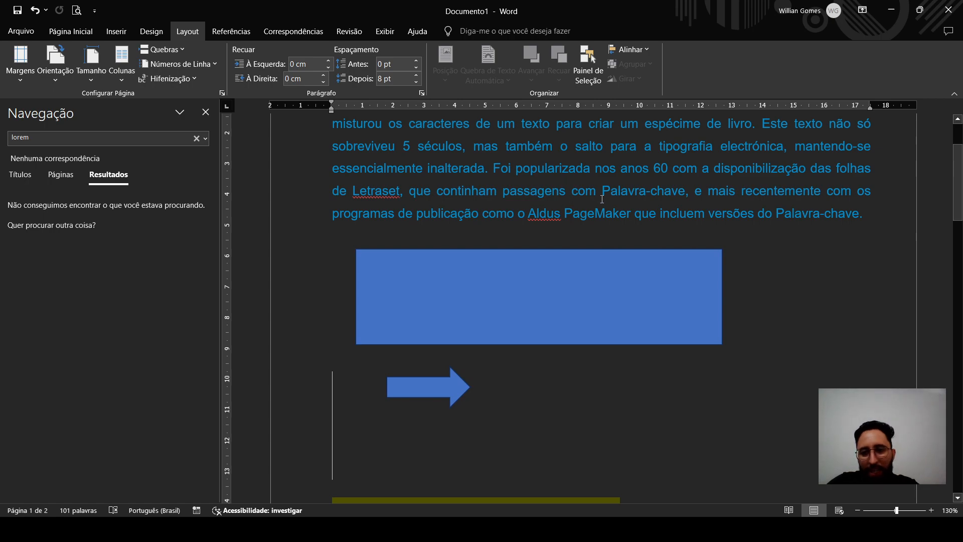
scroll(602, 200, "up", 3)
left_click_drag(864, 317, 332, 180)
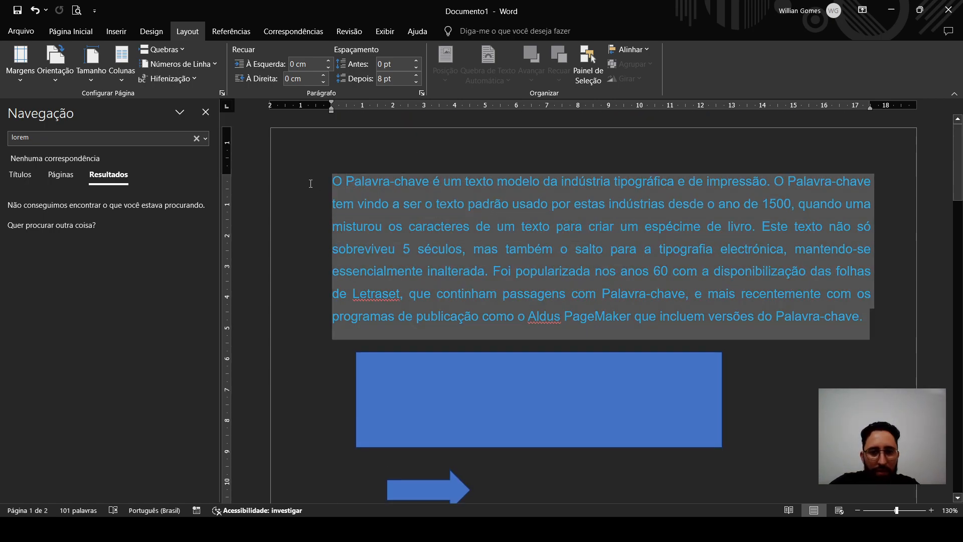
left_click(121, 79)
left_click(141, 132)
left_click(669, 249)
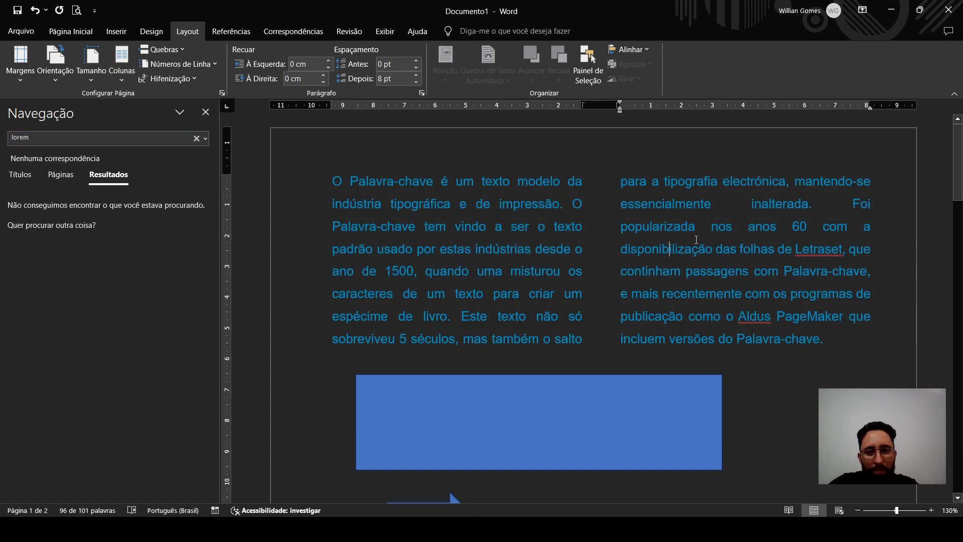
left_click(601, 247)
left_click(386, 293)
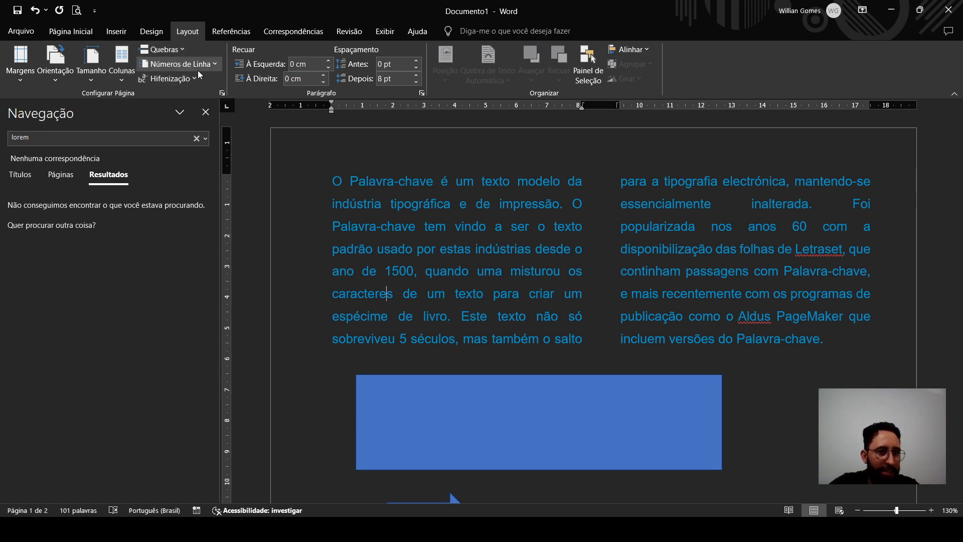
left_click(216, 35)
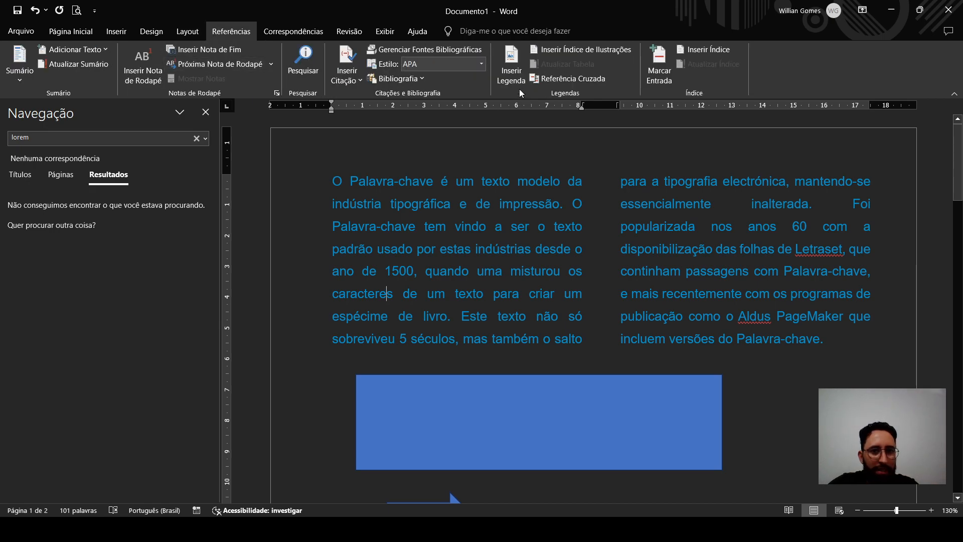
left_click(269, 29)
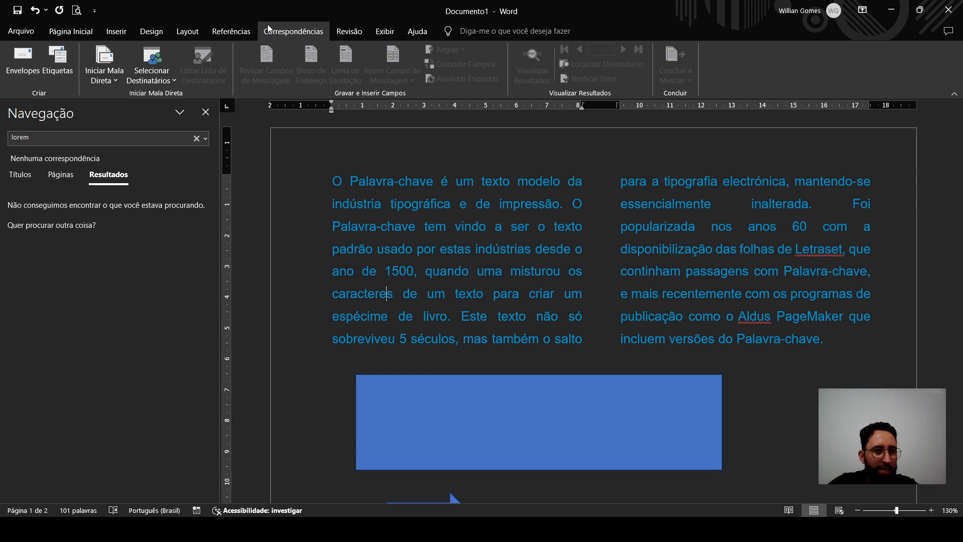
left_click(353, 34)
left_click(389, 31)
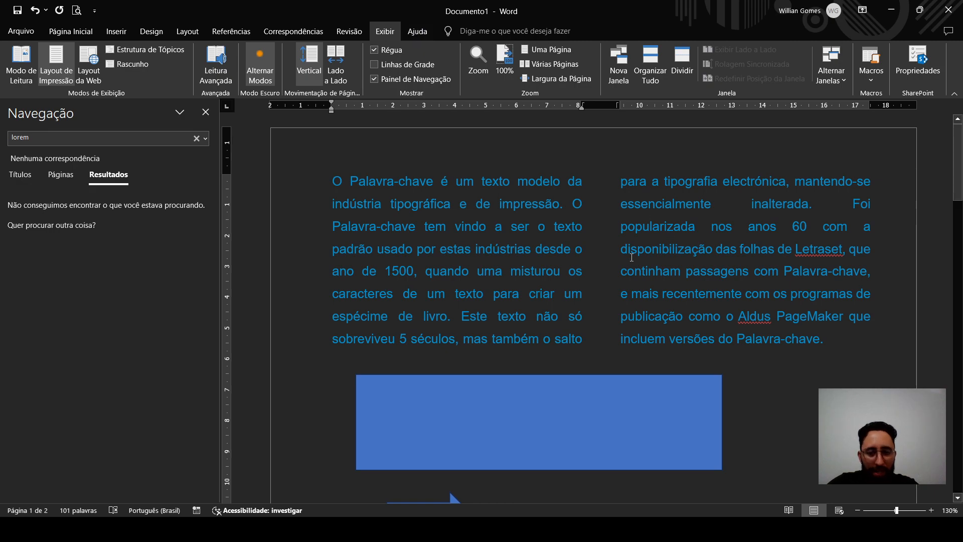
left_click(455, 271)
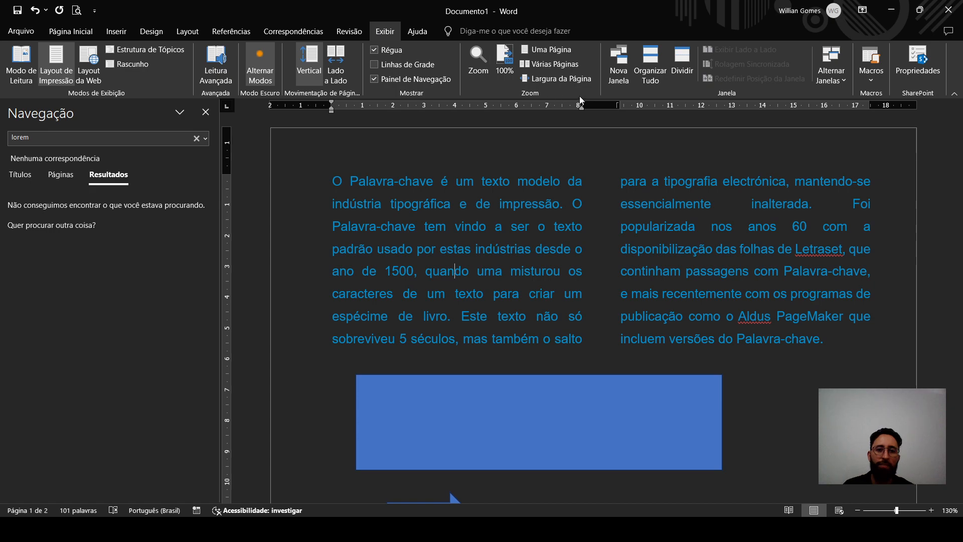
- Open a second window of the document, view it at half the screen width, and return to a single maximized window
left_click(613, 59)
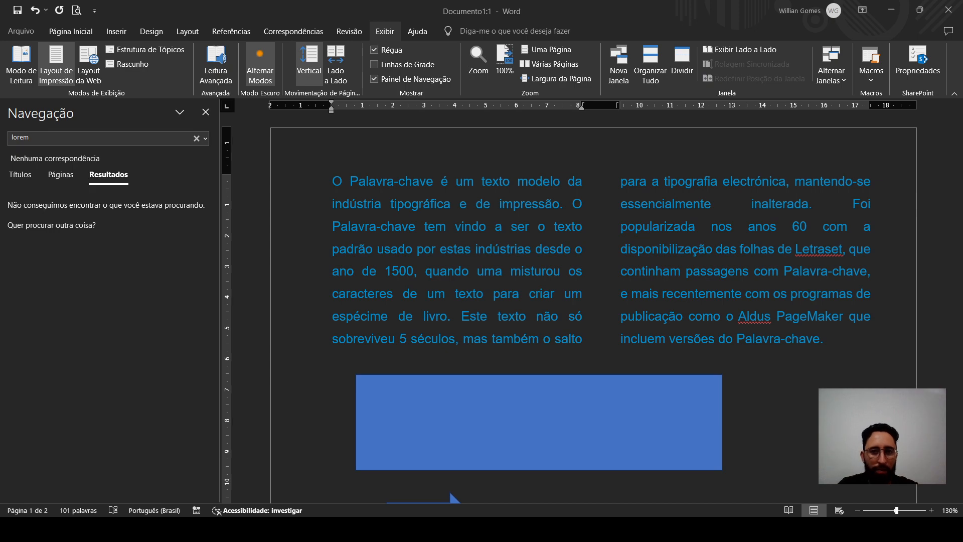
key("super+Left")
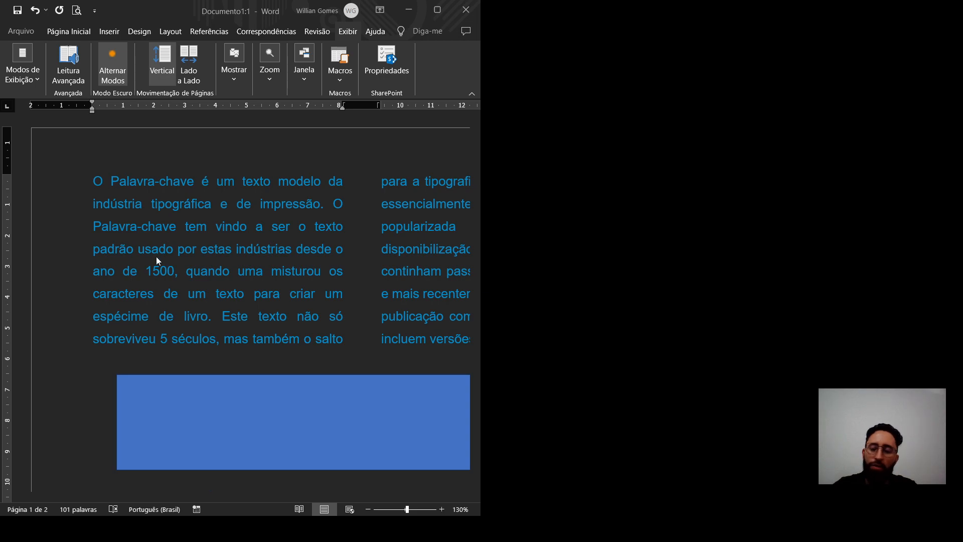
scroll(157, 256, "down", 3)
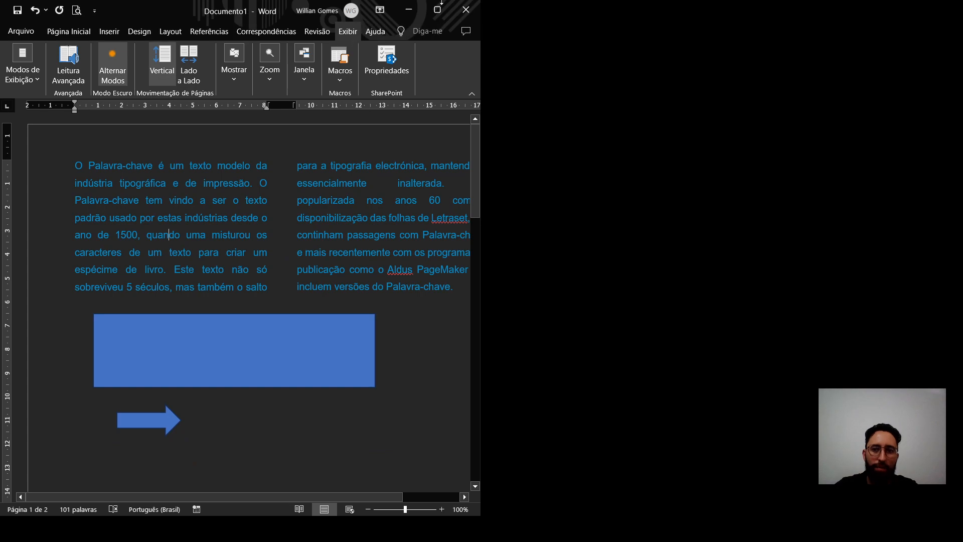
left_click(437, 9)
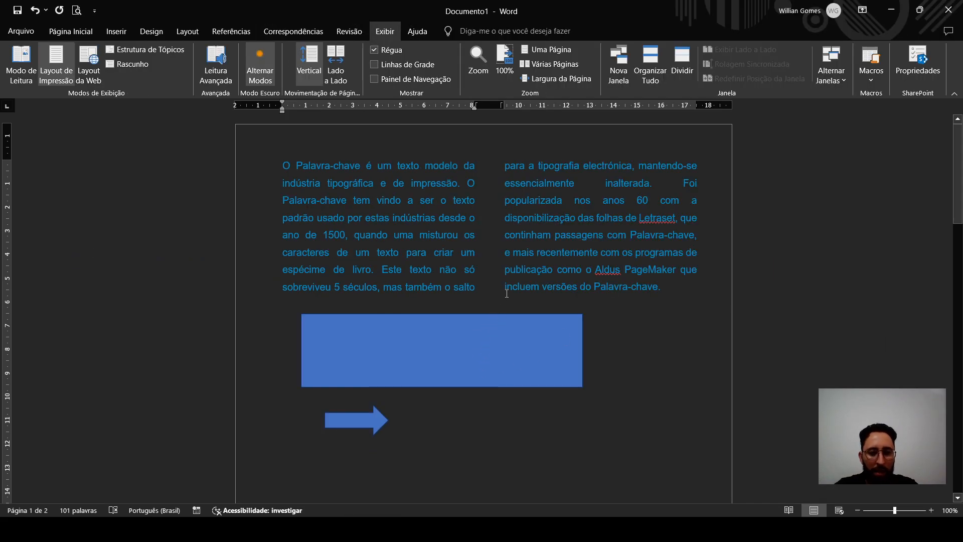
left_click(501, 240)
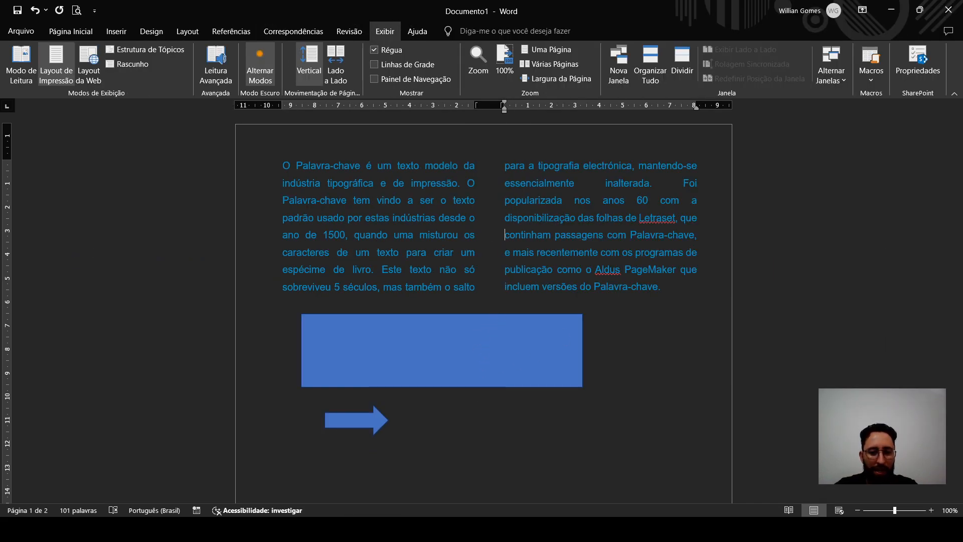